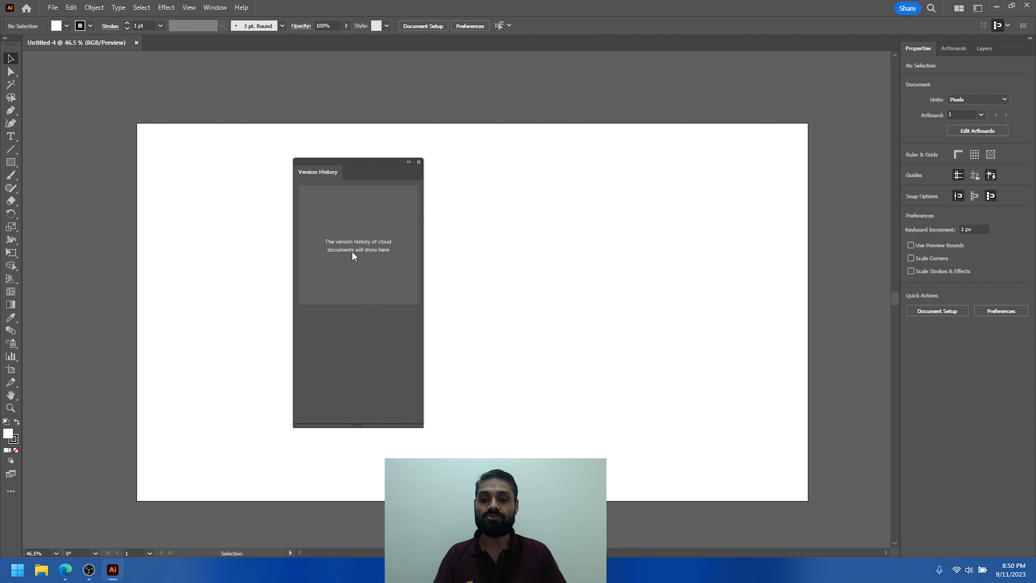
- Move the floating Version History window across the artboard and close it
left_click_drag(357, 164, 404, 142)
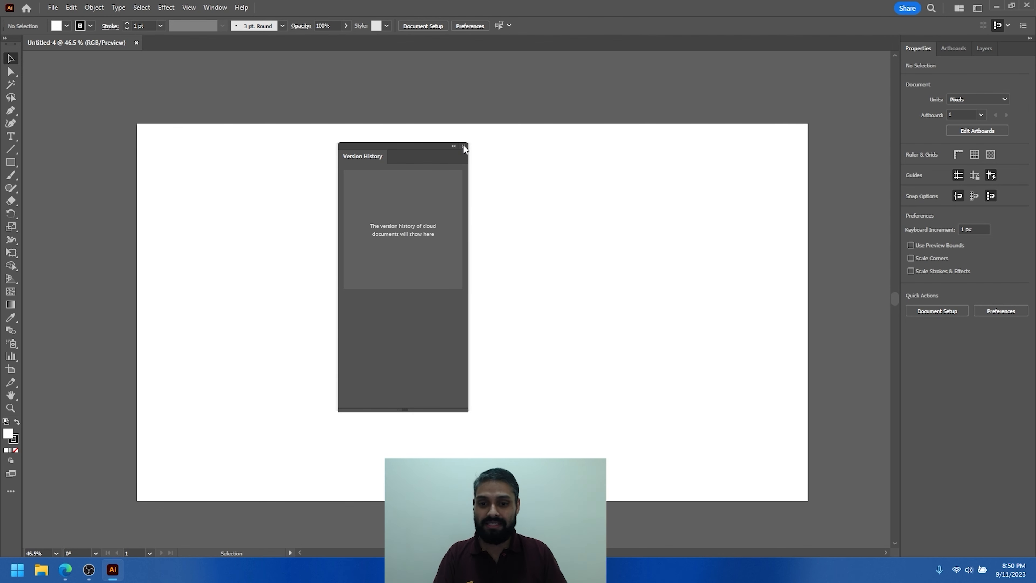
left_click_drag(433, 145, 556, 145)
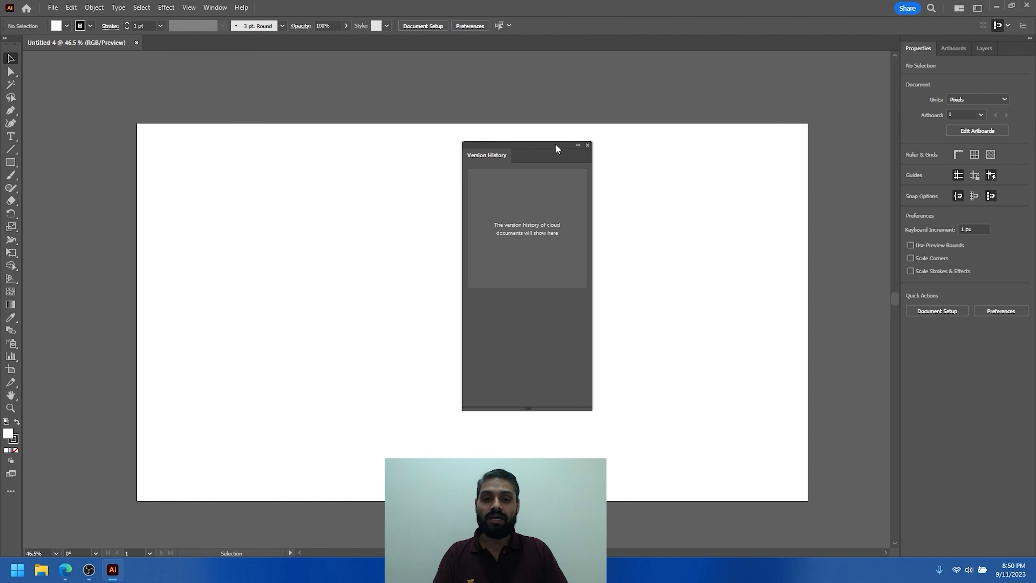
left_click(586, 146)
- Open the Adobe Stock search site in the browser and look through its home page
left_click(53, 7)
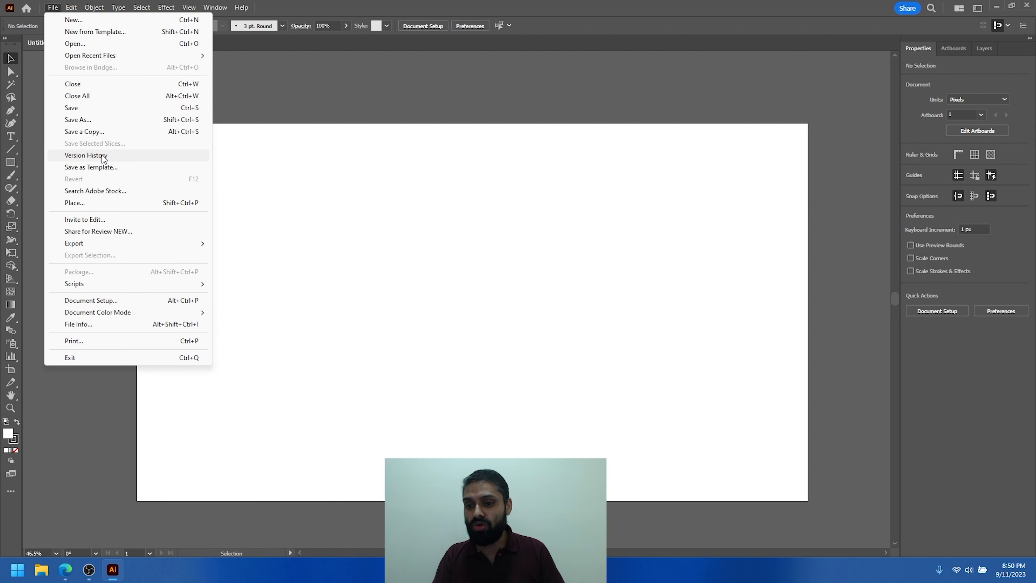
left_click(92, 193)
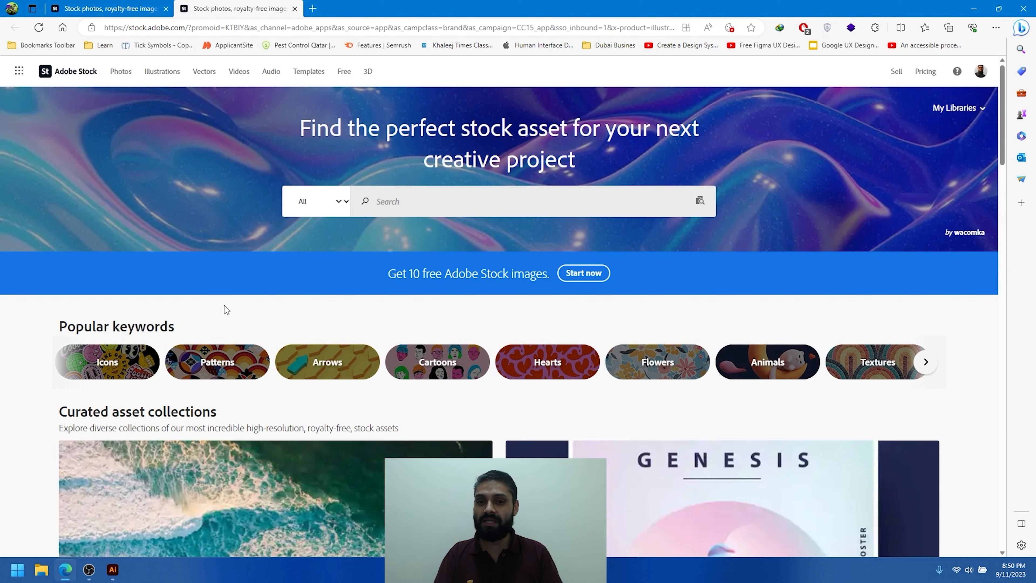
scroll(224, 305, "down", 20)
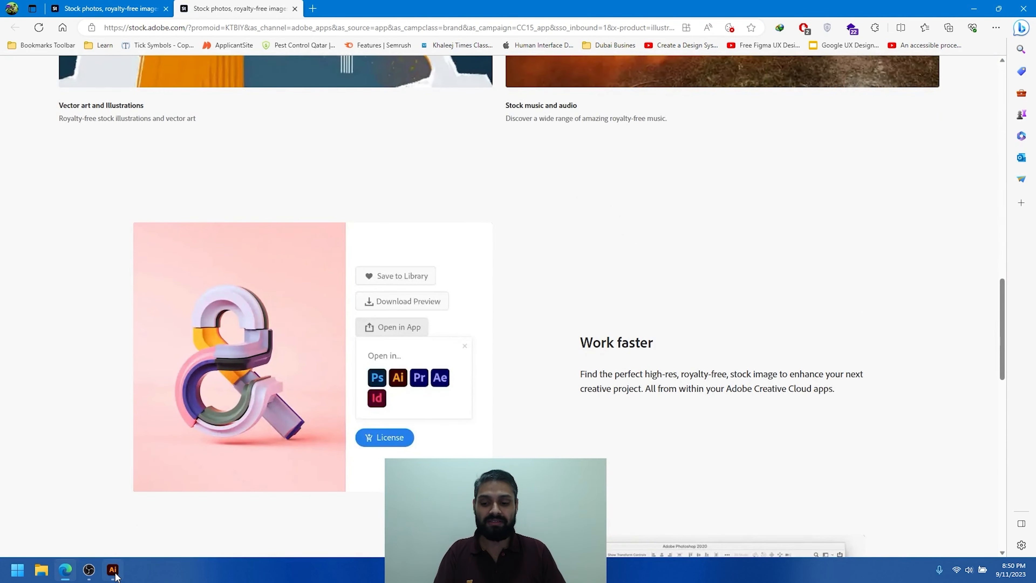
- Switch back to Illustrator, examine the available units in the Document Setup dialog, and cancel it
left_click(112, 570)
left_click(53, 8)
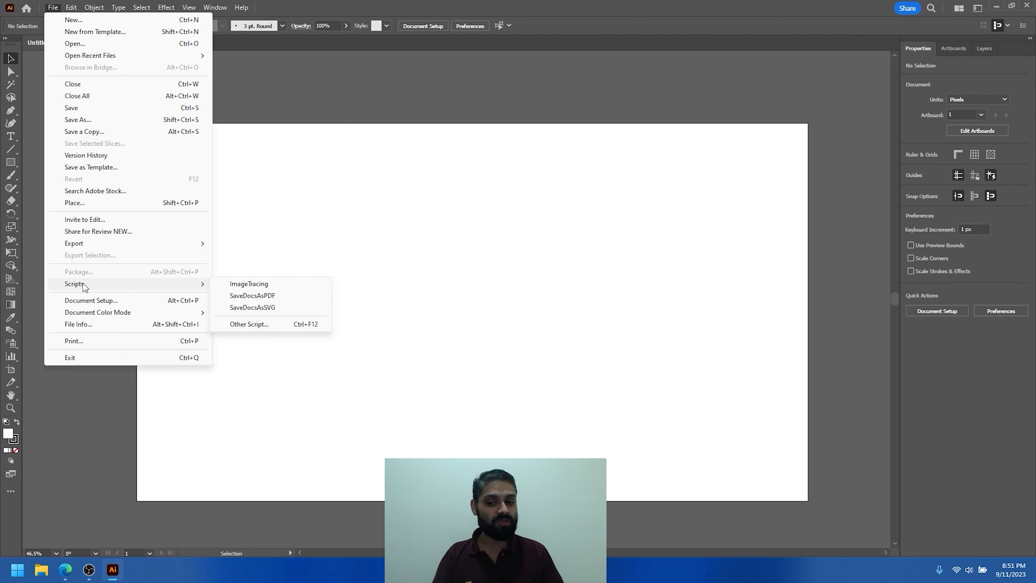
left_click(93, 302)
left_click_drag(541, 120, 441, 126)
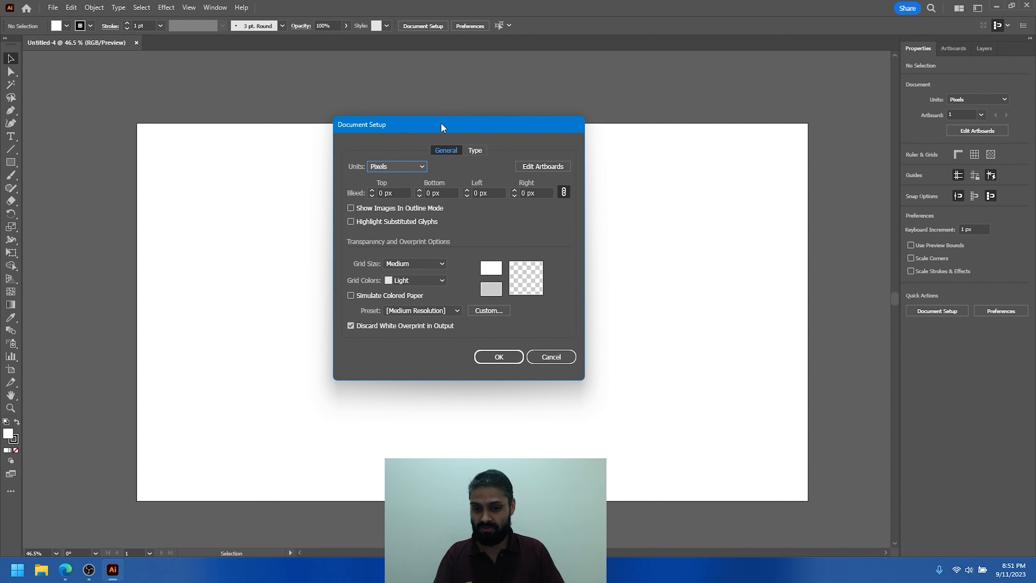
left_click_drag(404, 127, 353, 138)
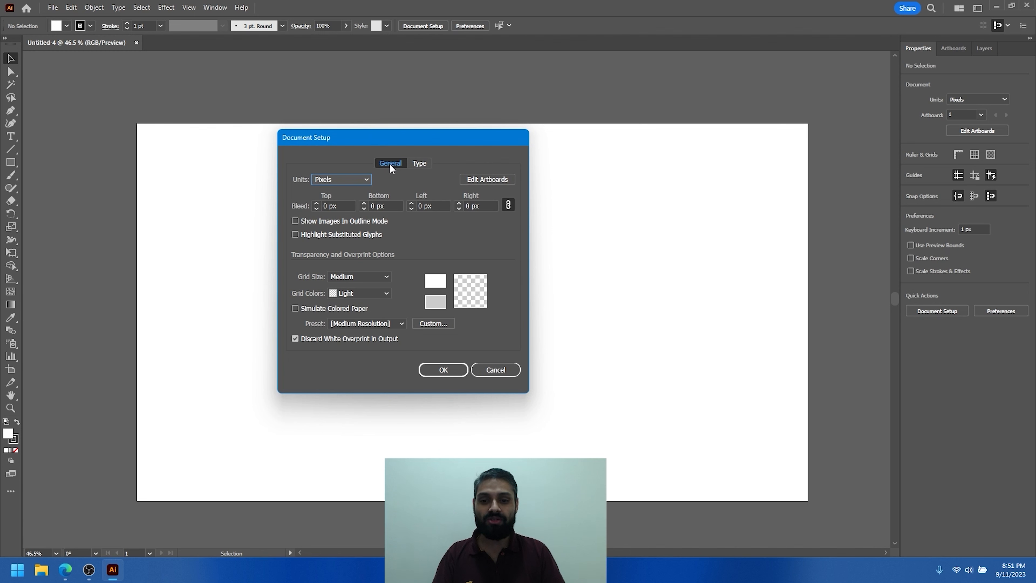
left_click(343, 179)
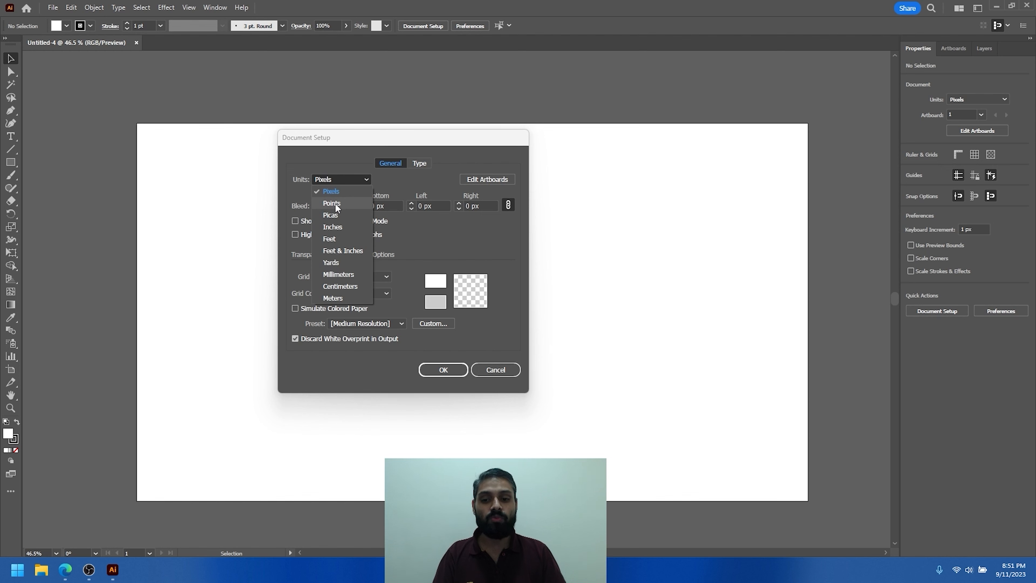
left_click(485, 370)
left_click(485, 369)
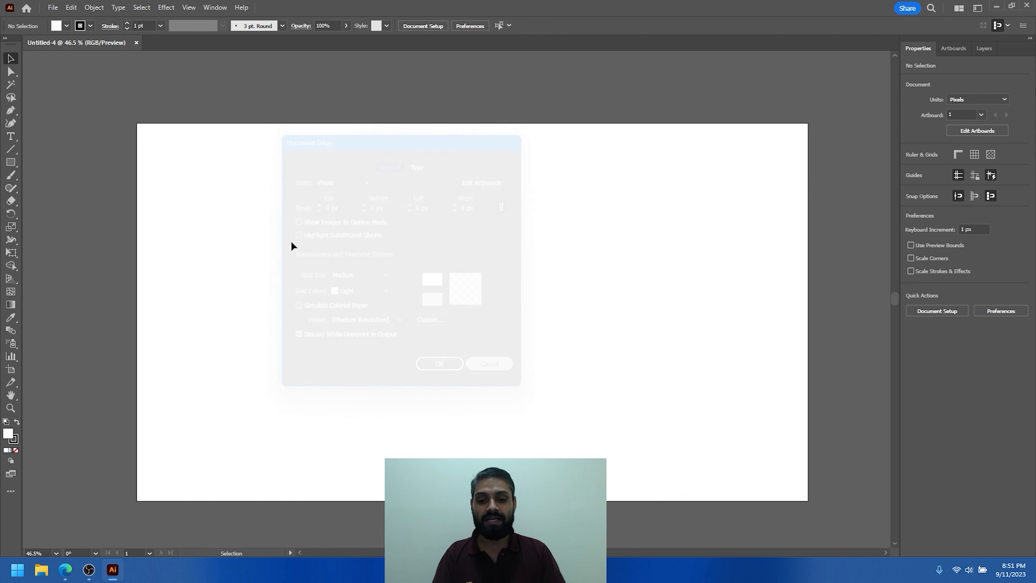
- Close the open untitled document and start a new one with its units set to Millimeters
left_click(137, 43)
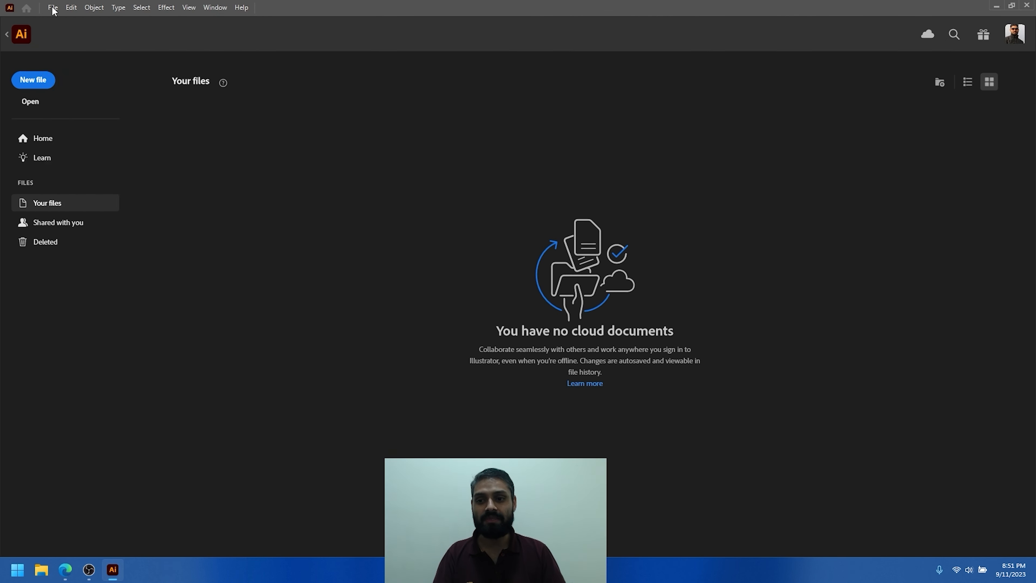
left_click(53, 7)
left_click(70, 20)
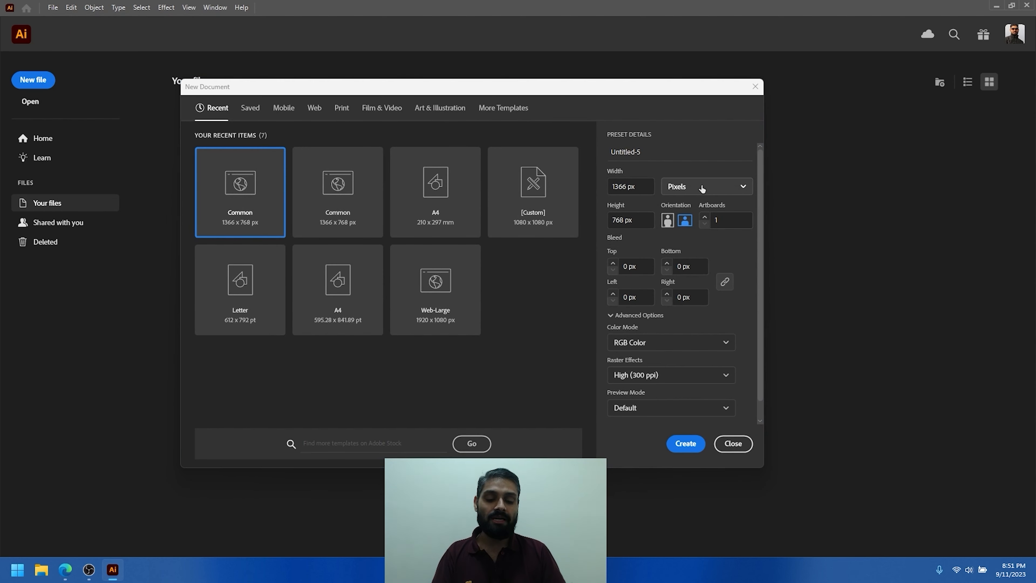
left_click(702, 188)
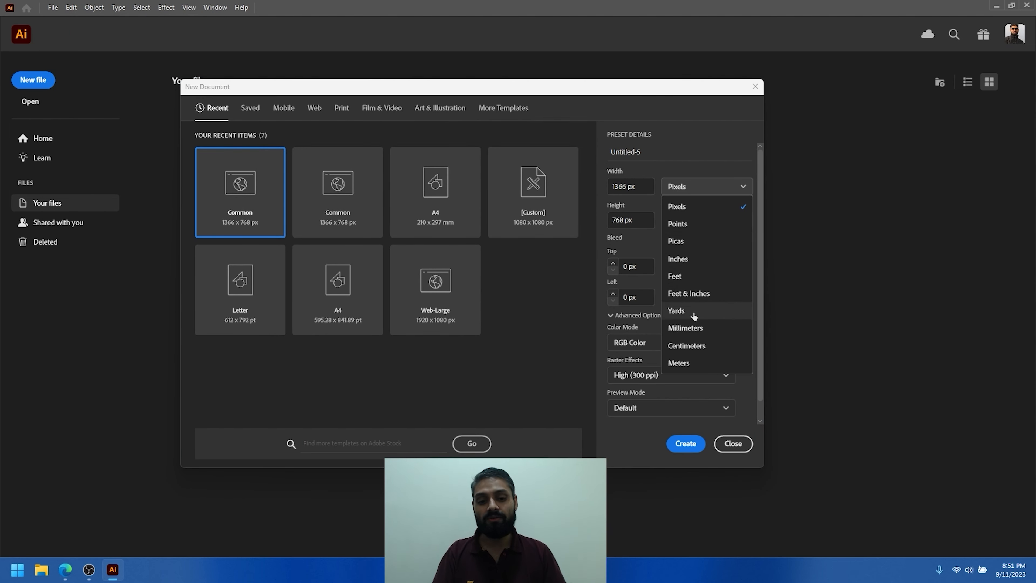
left_click(692, 330)
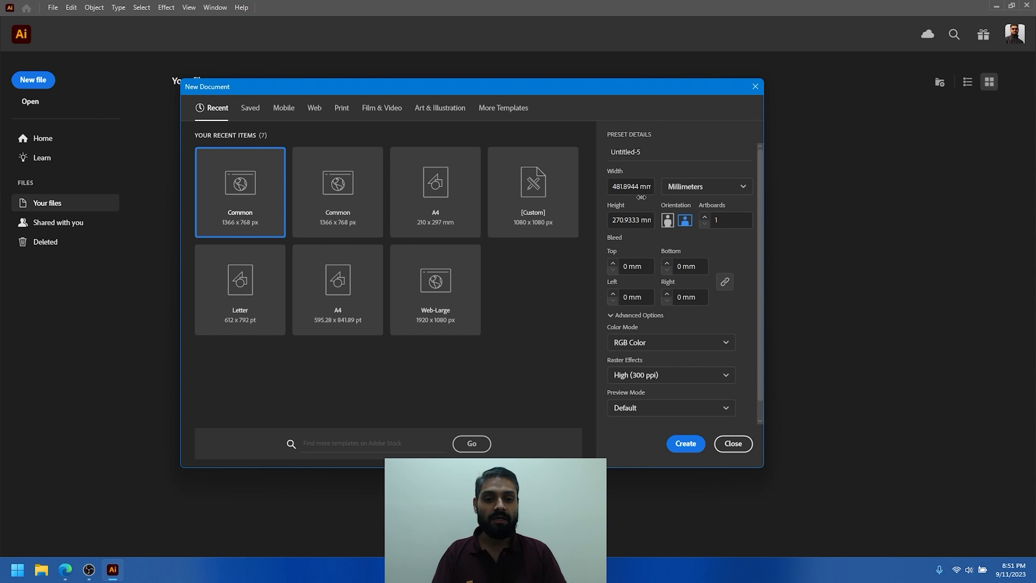
- Set the new document's width and height to 150 mm each and create it
left_click(636, 186)
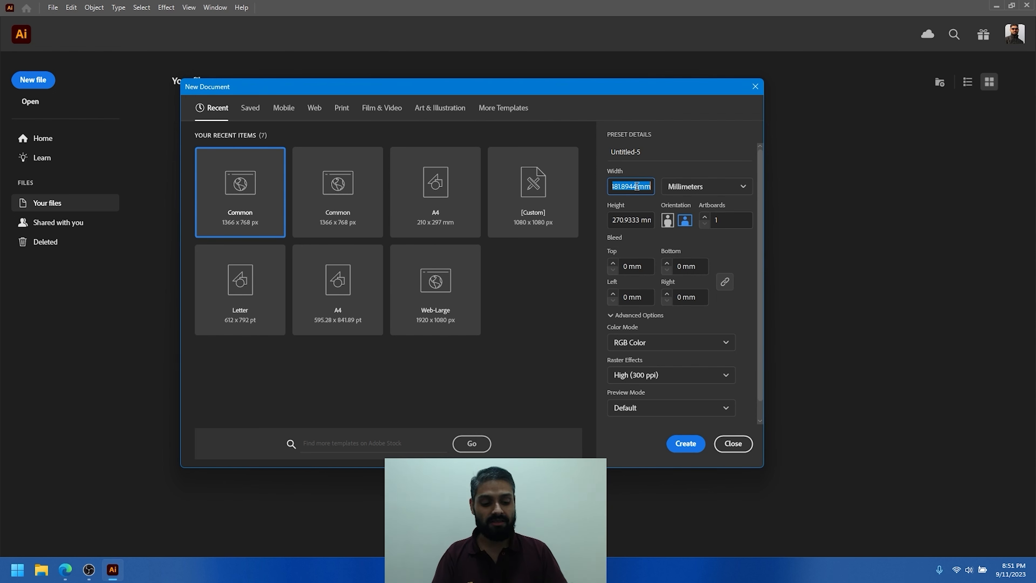
type("15")
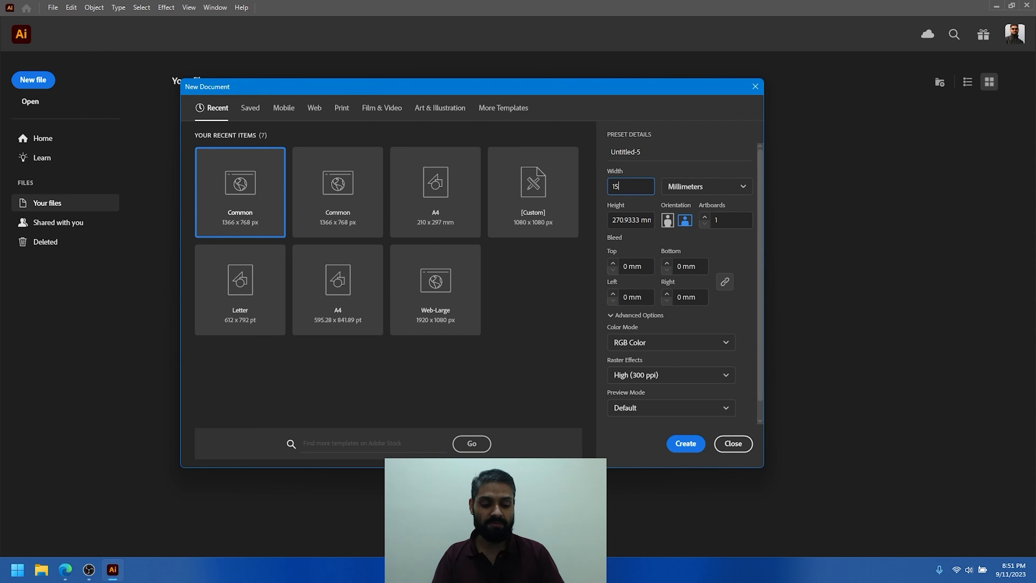
type("0")
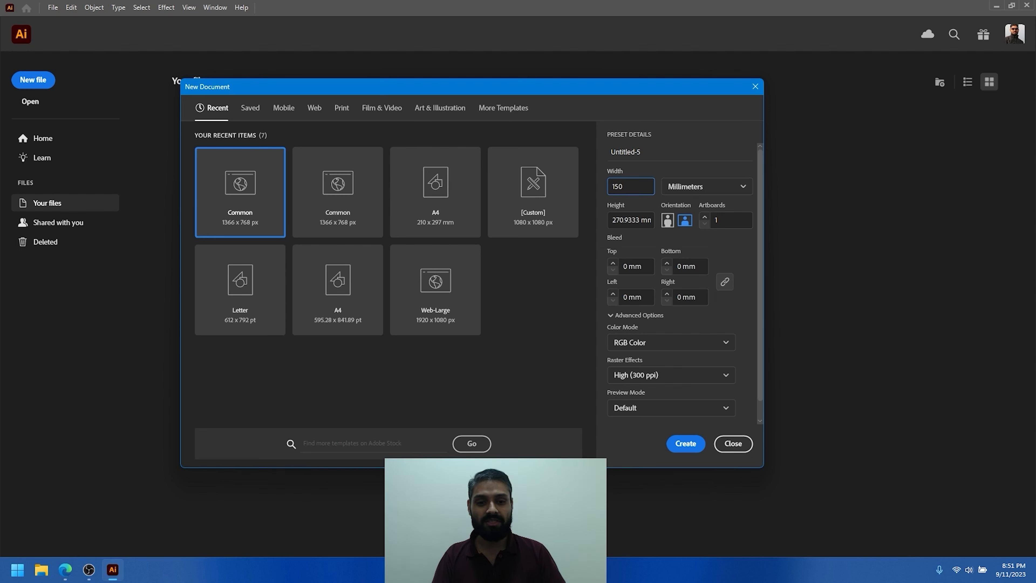
left_click(639, 219)
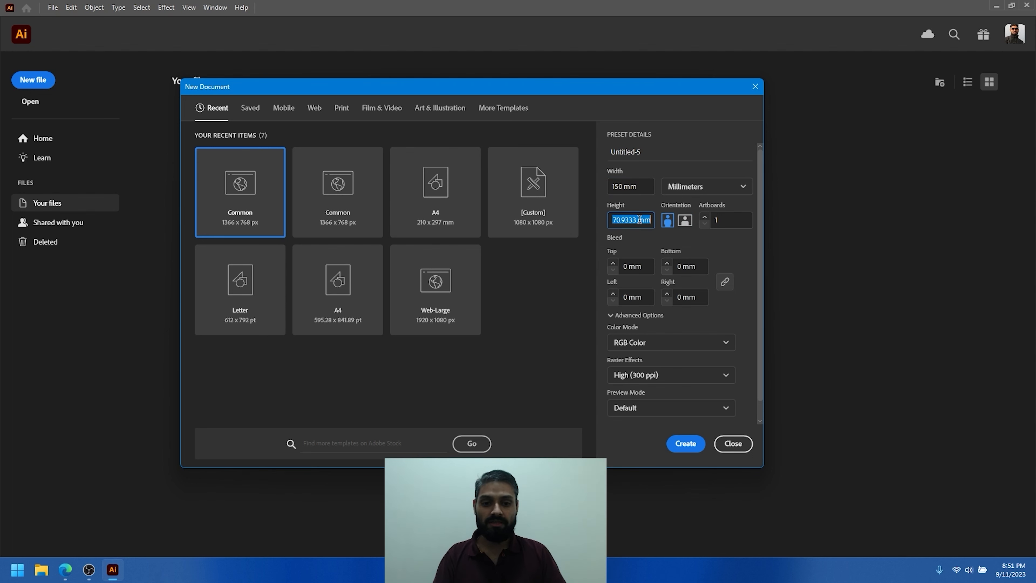
type("150")
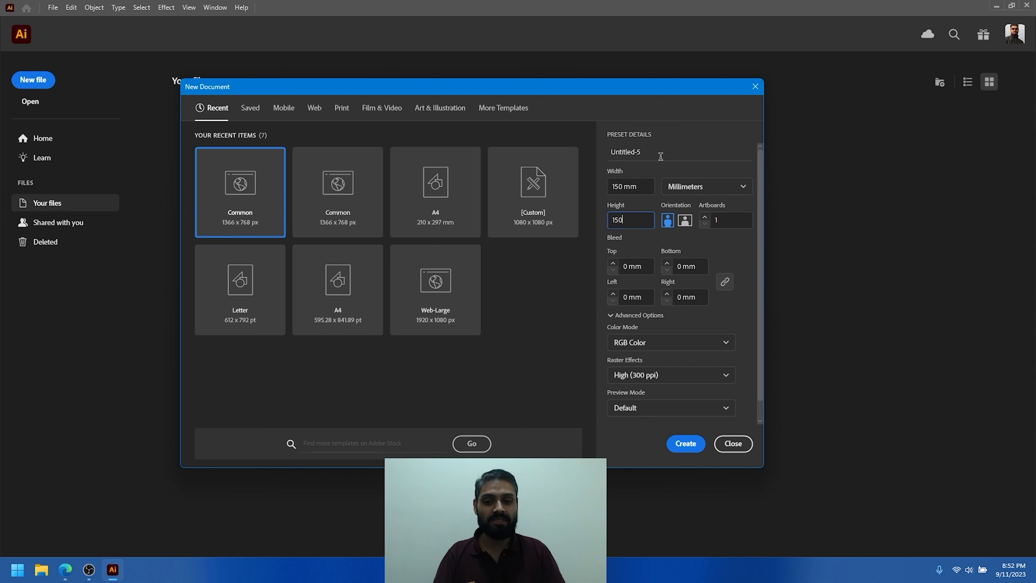
left_click(686, 443)
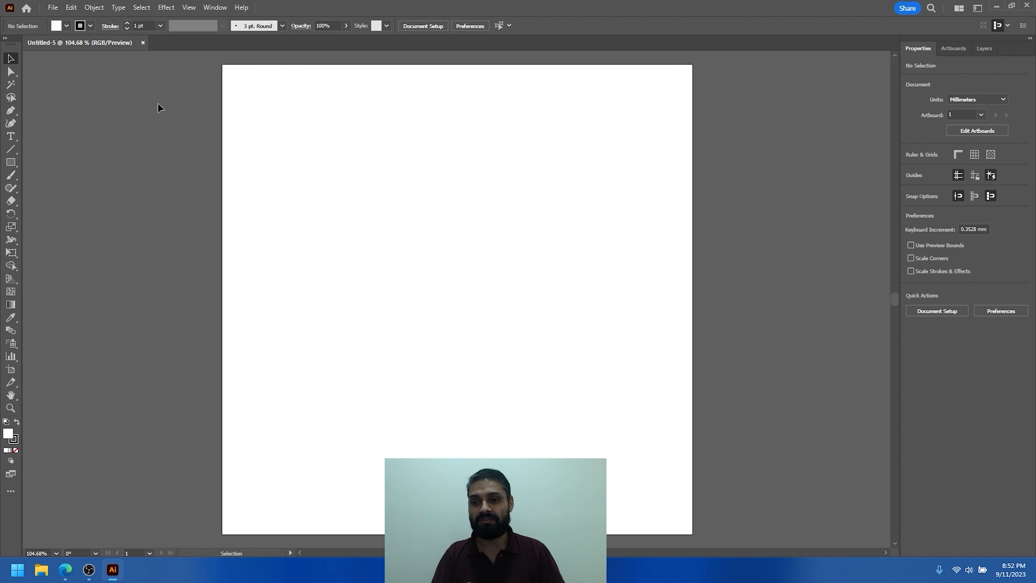
- Open the Document Setup settings and change the document units to Pixels
left_click(56, 7)
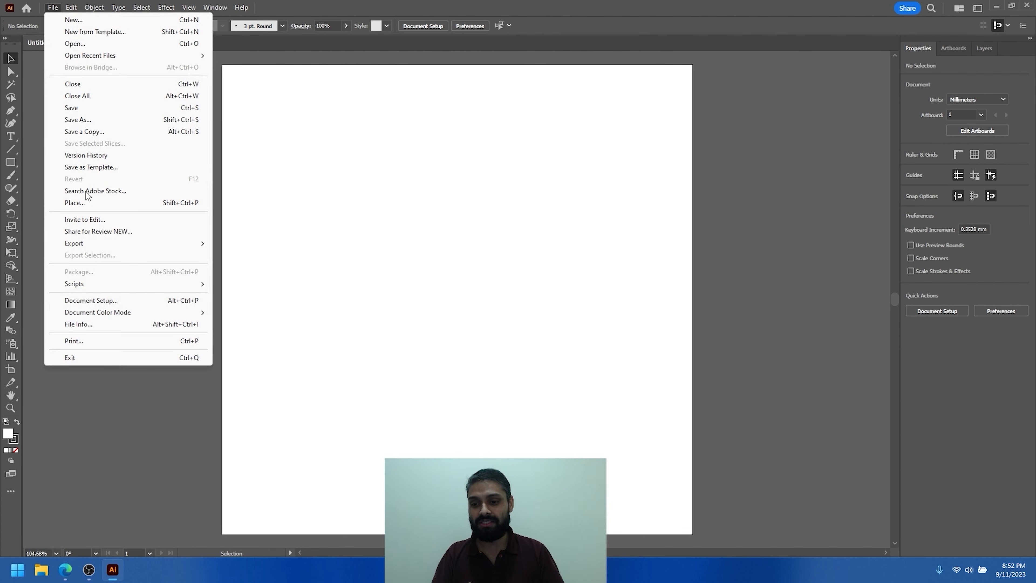
left_click(91, 301)
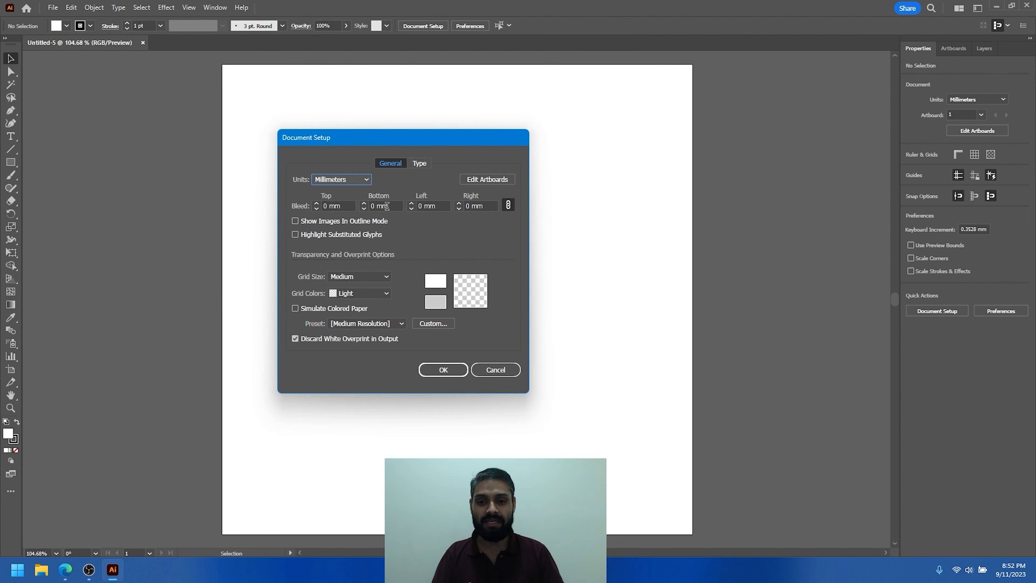
left_click(346, 181)
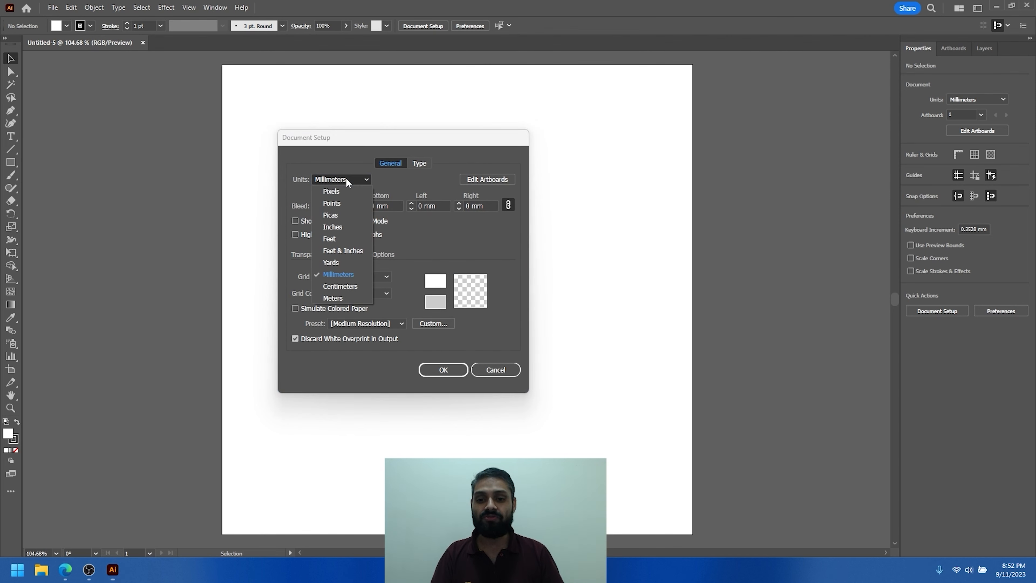
left_click(339, 191)
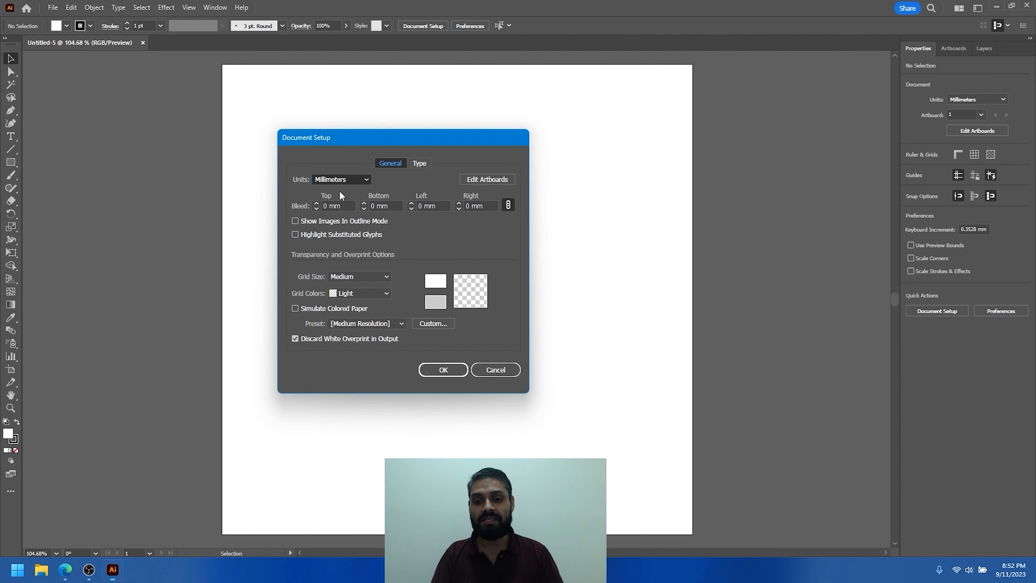
left_click(316, 203)
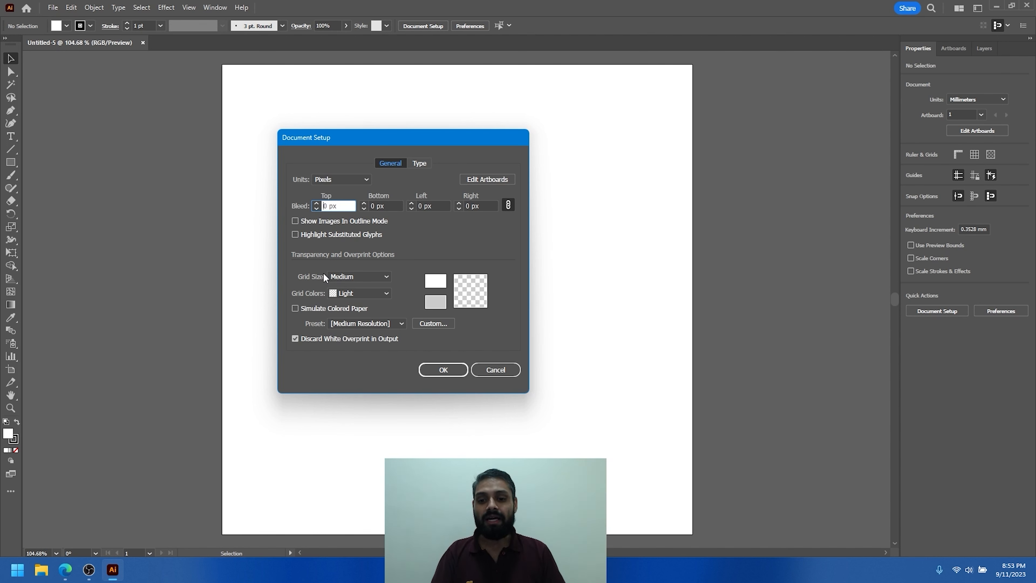
- Try the Small and Medium transparency grid sizes, settle on Small, and set the grid colors to Red
left_click(362, 277)
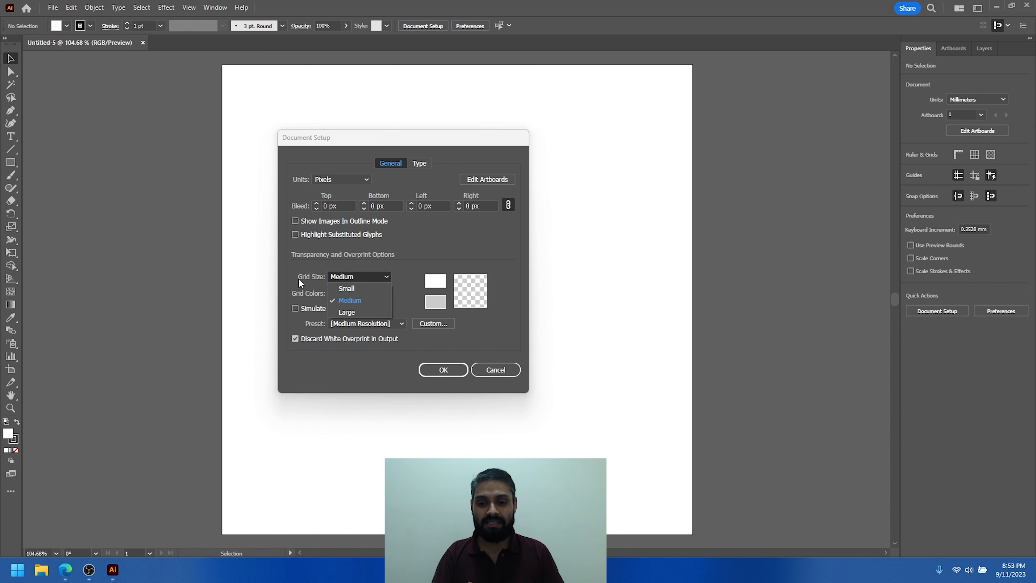
left_click(352, 287)
left_click(359, 277)
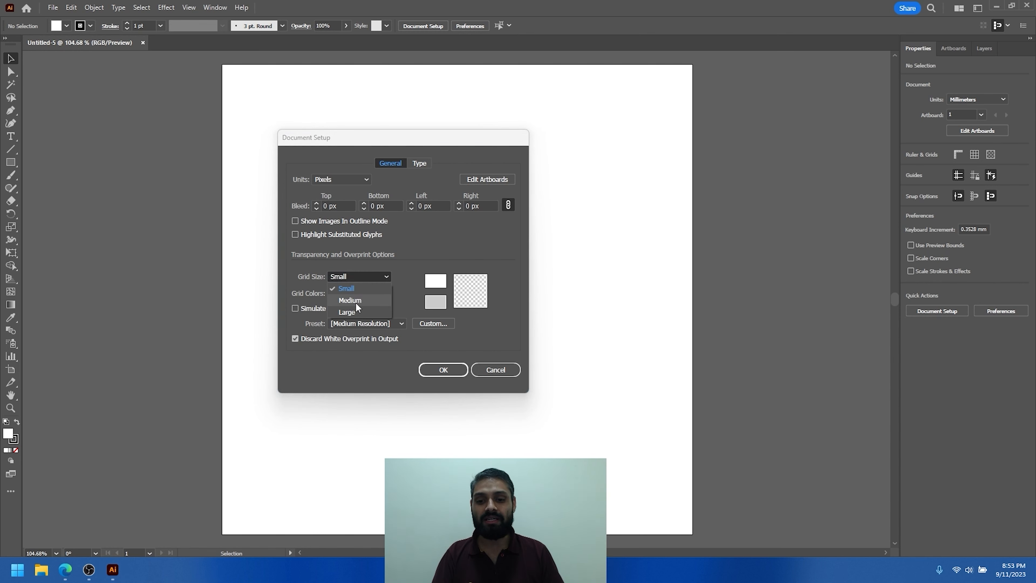
left_click(355, 301)
left_click(359, 279)
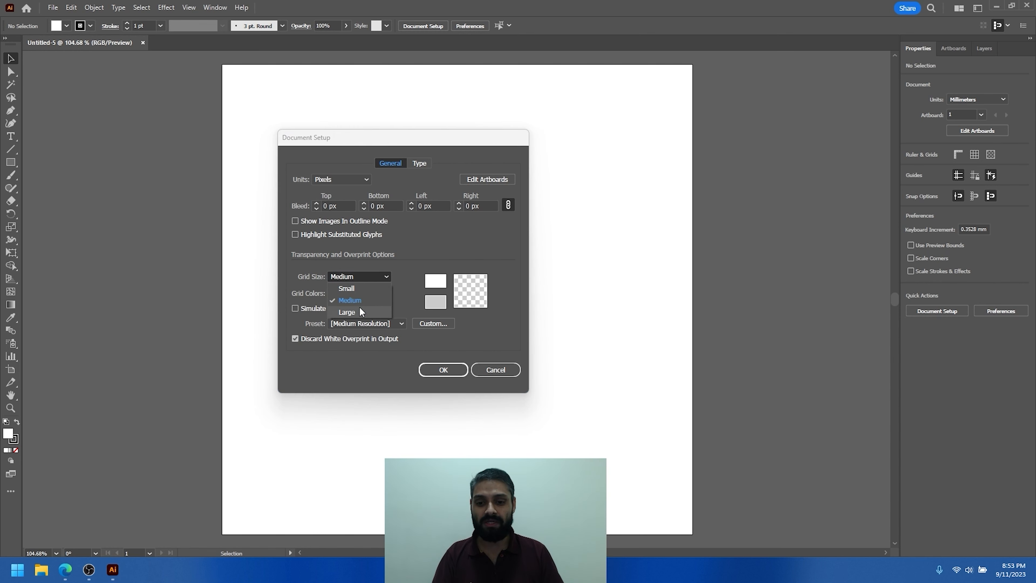
left_click(351, 289)
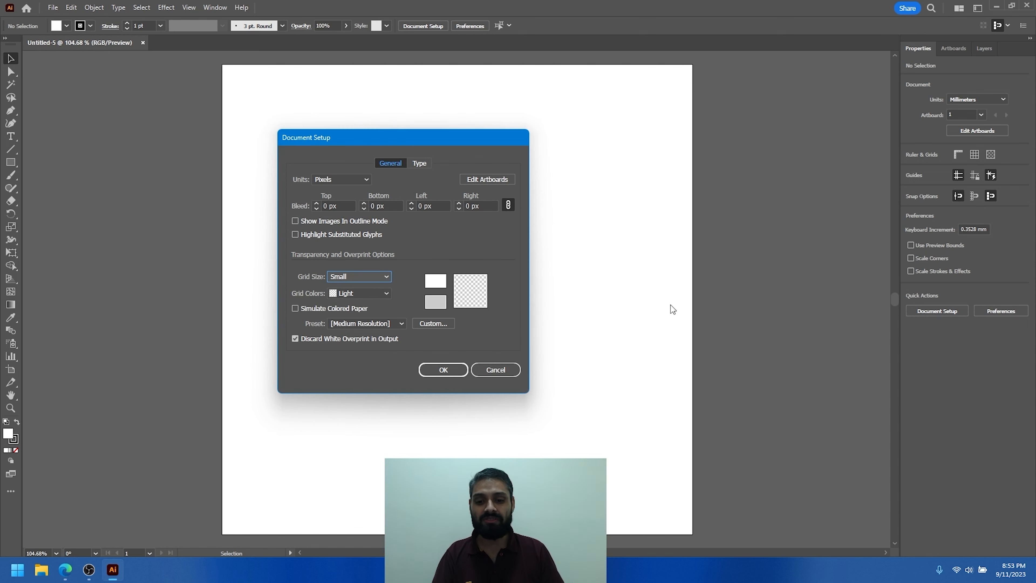
left_click(351, 294)
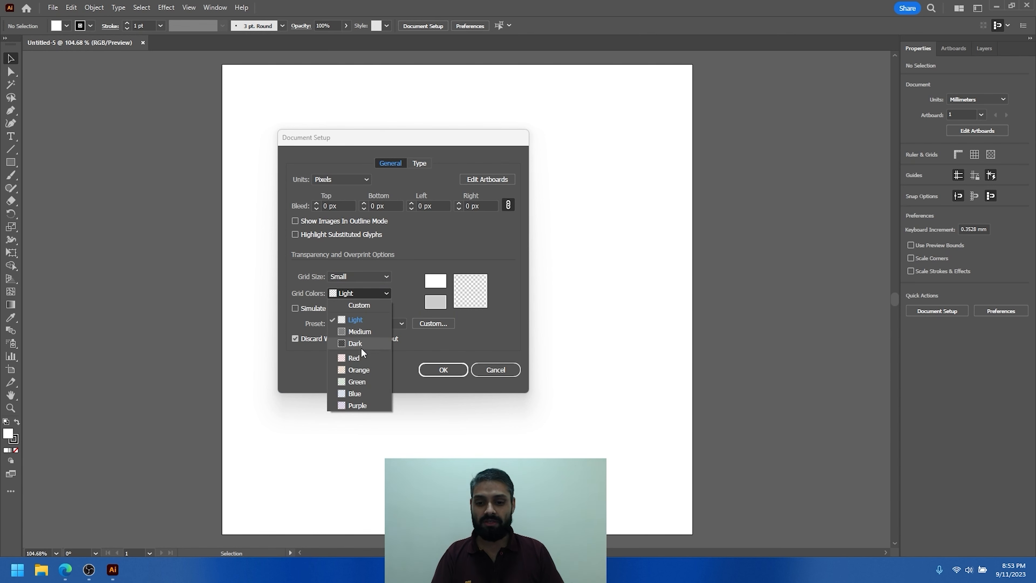
left_click(355, 358)
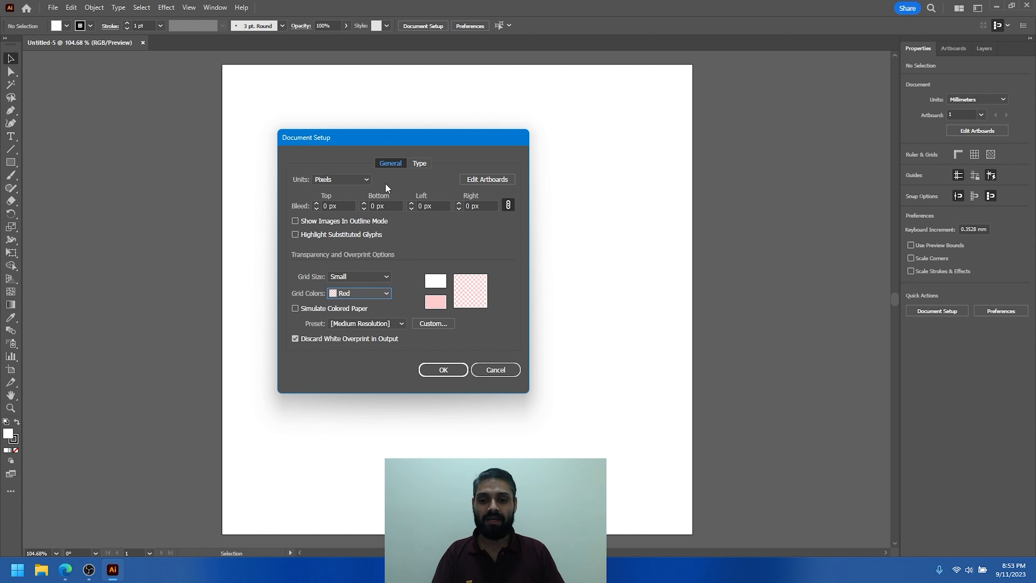
- Browse the language choices in the Type settings of Document Setup and select English: USA
left_click(419, 165)
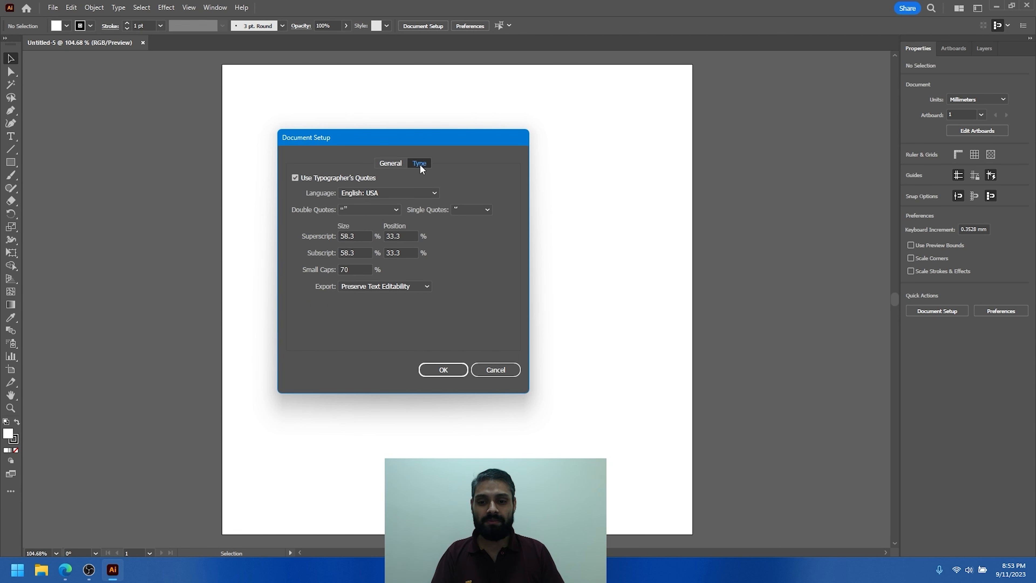
left_click(394, 194)
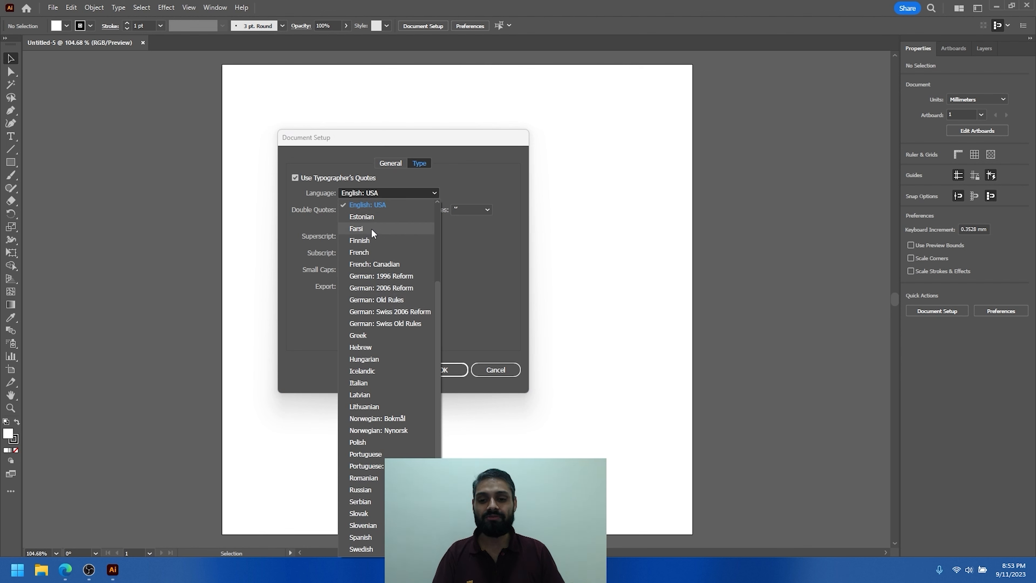
scroll(394, 326, "down", 1)
scroll(383, 388, "up", 4)
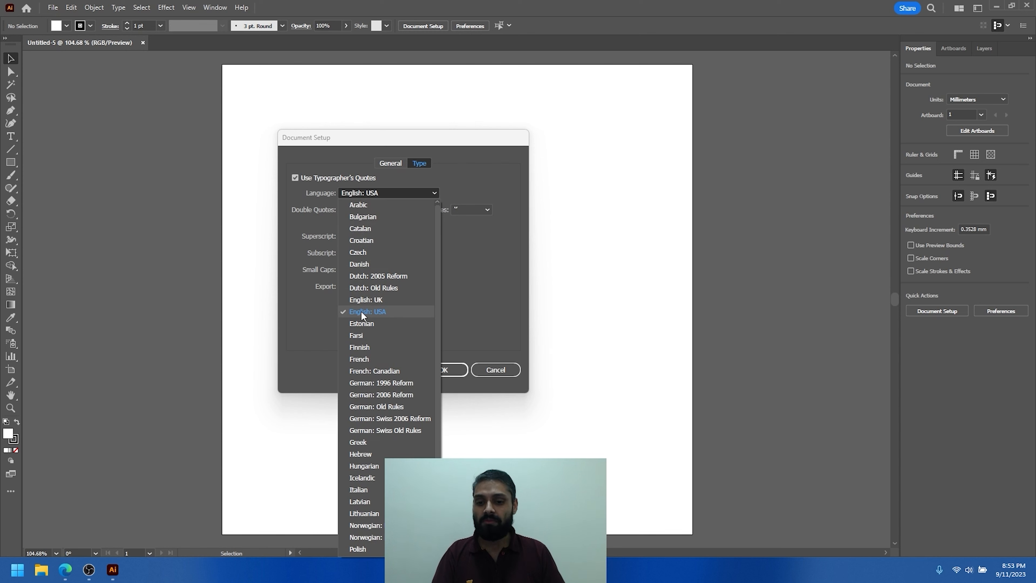
left_click(381, 312)
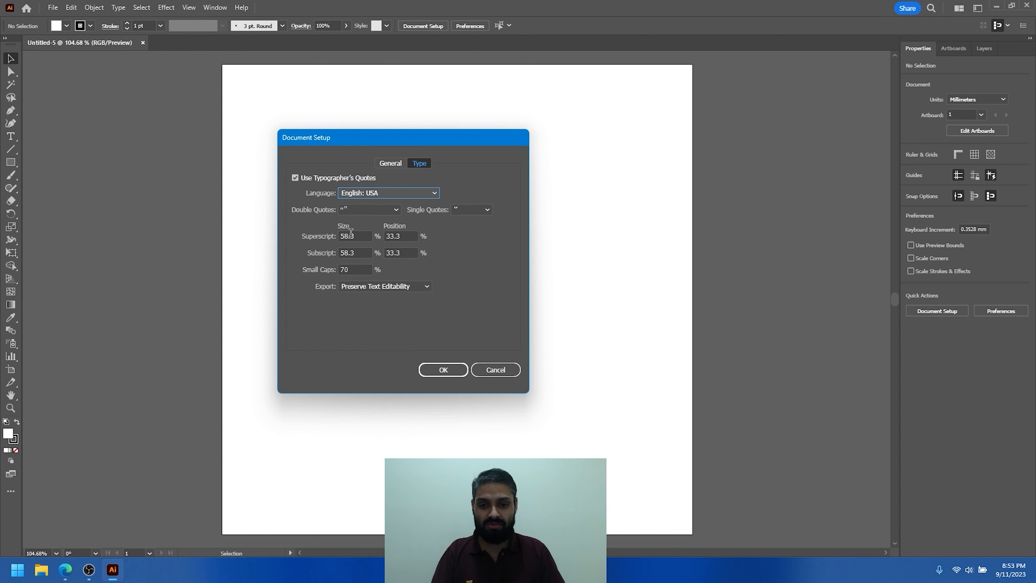
- Review the double and single quote styles in the Type settings, leaving the single quotes at the first style
left_click(366, 212)
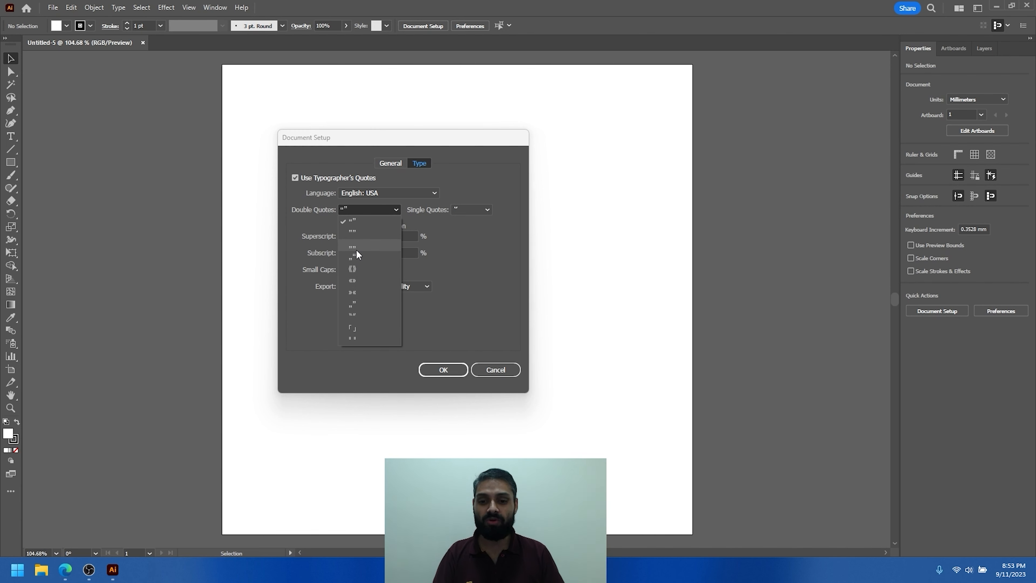
left_click(472, 206)
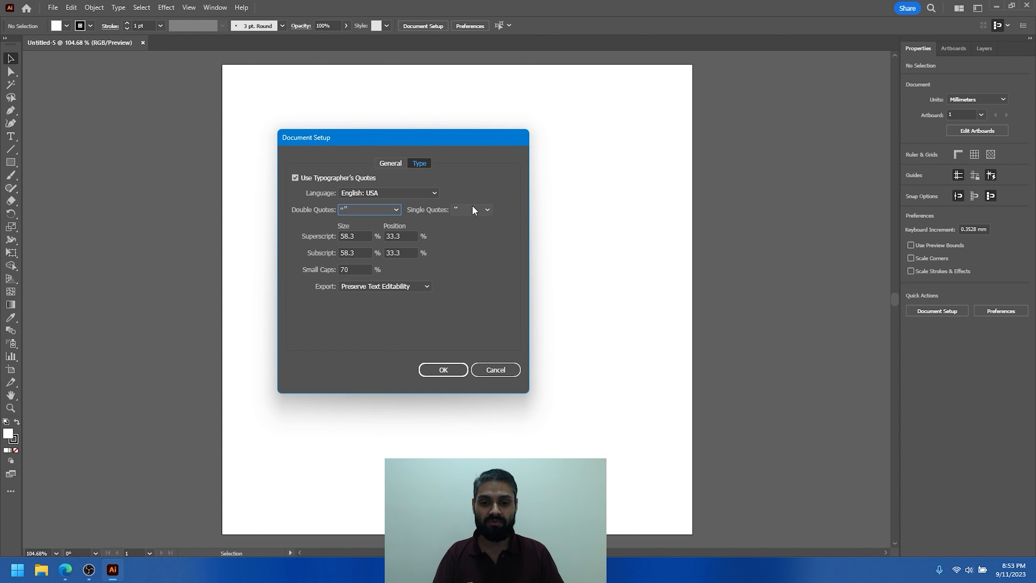
left_click(471, 209)
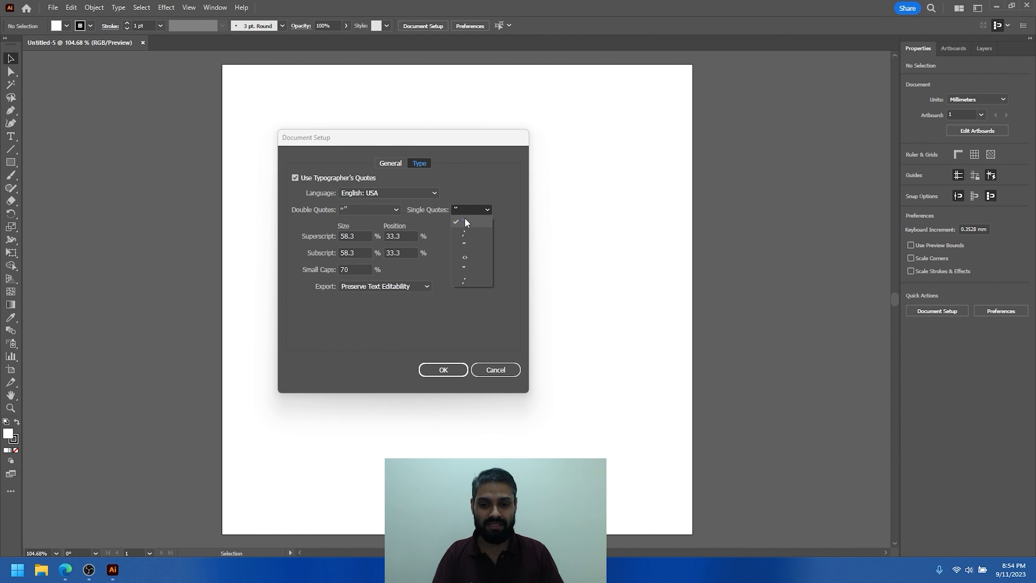
left_click(467, 222)
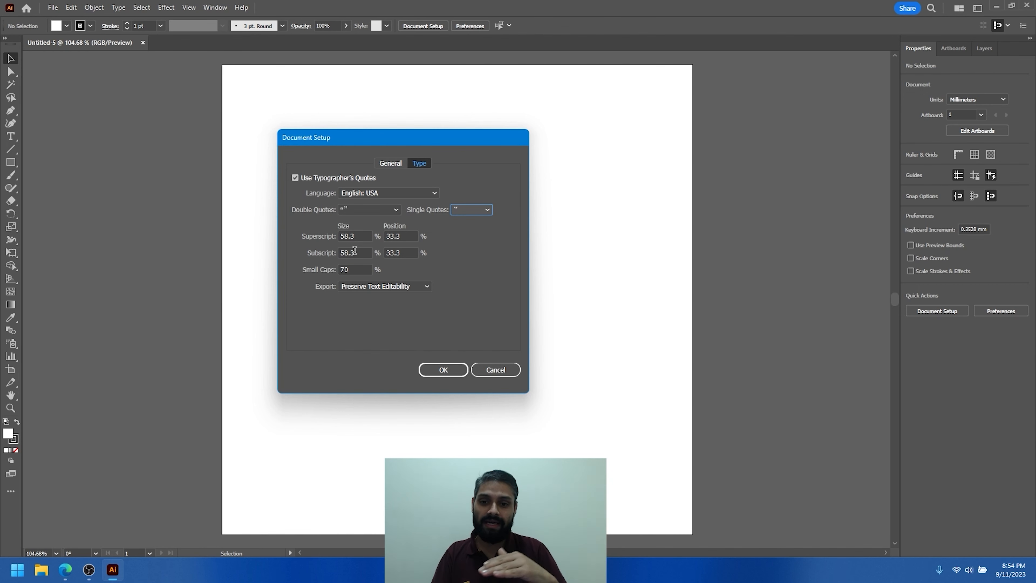
- Inspect the superscript and subscript size and position fields, then accept the Document Setup settings
left_click_drag(360, 251, 336, 237)
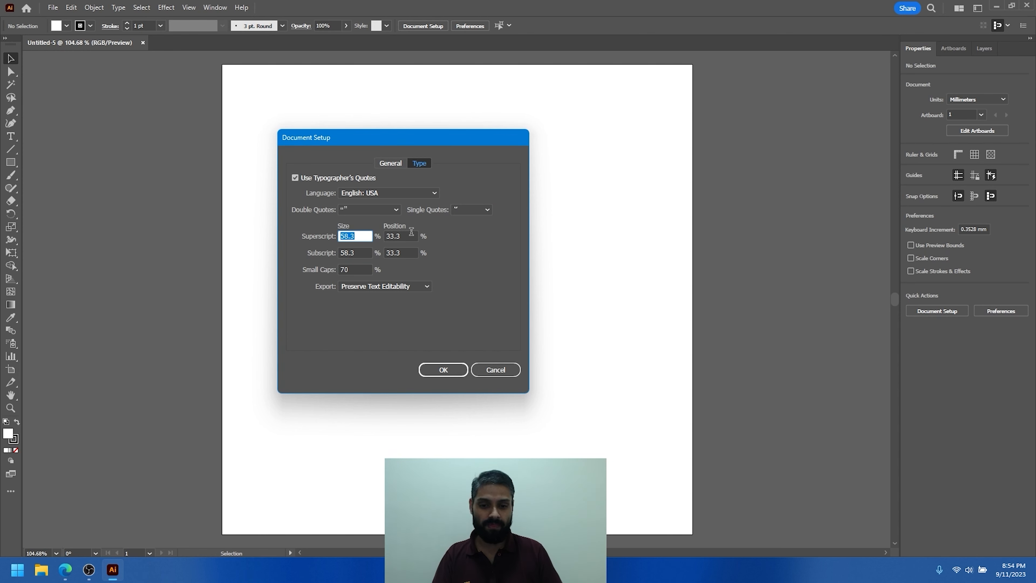
left_click(386, 236)
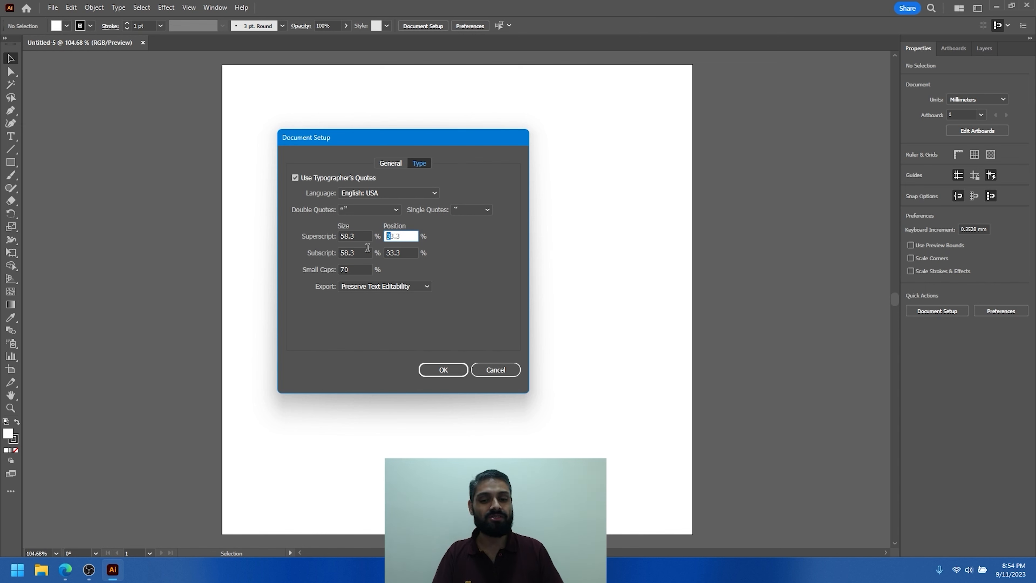
left_click_drag(366, 252, 337, 253)
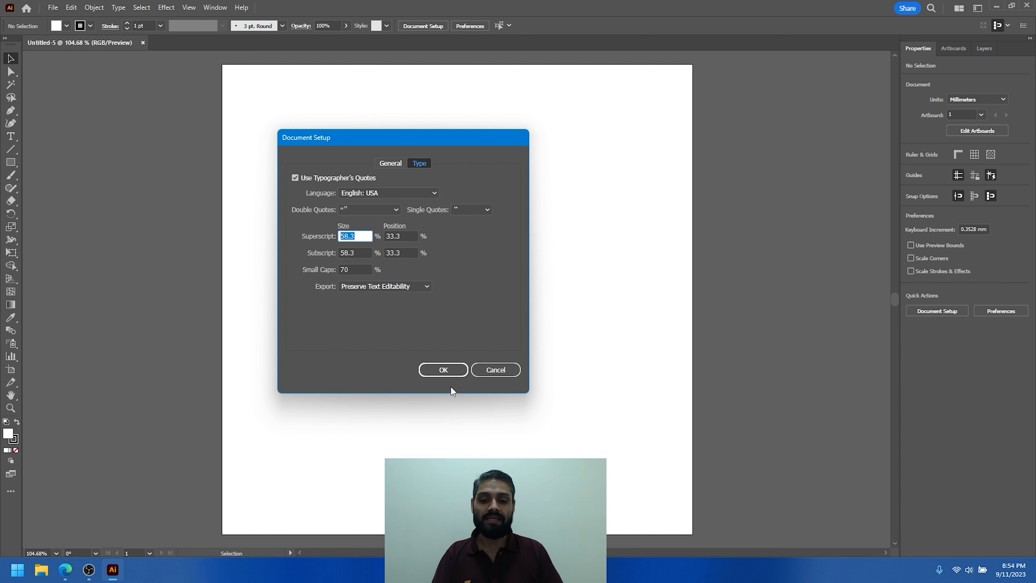
left_click(447, 370)
- Add the text "h20" to the artboard, enlarge it to about 139 pt, and place it in the upper part
left_click(11, 136)
left_click(345, 242)
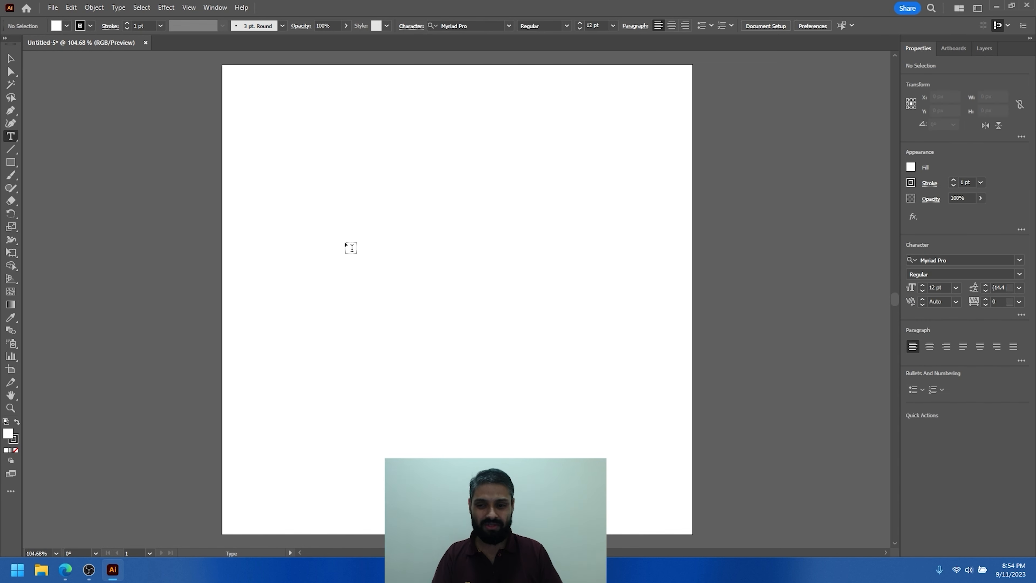
type("h20")
left_click_drag(345, 239, 478, 155)
key("Escape")
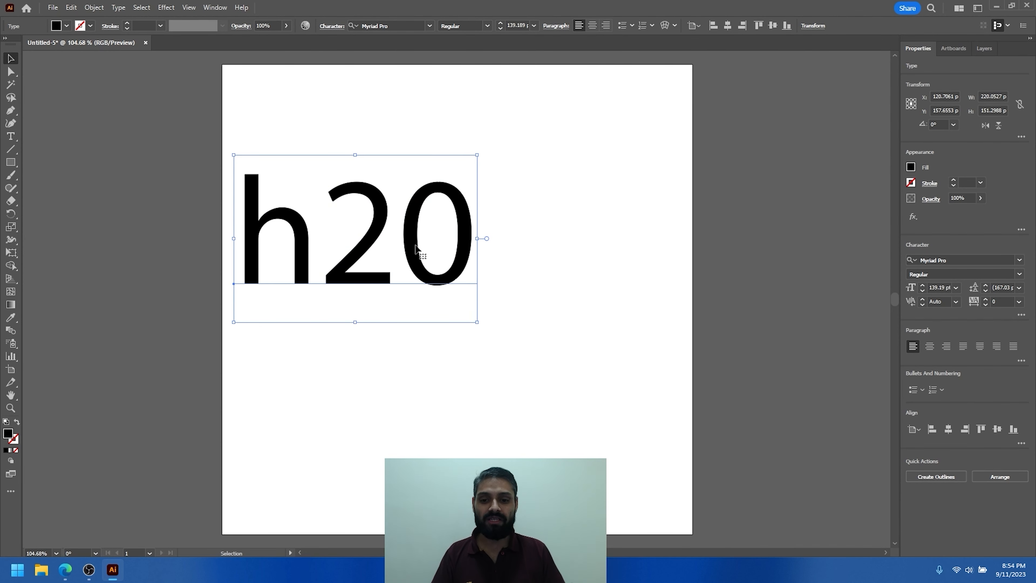
left_click_drag(415, 247, 435, 203)
- Format the 2 in the "h20" text as a subscript and finish editing the text
double_click(384, 210)
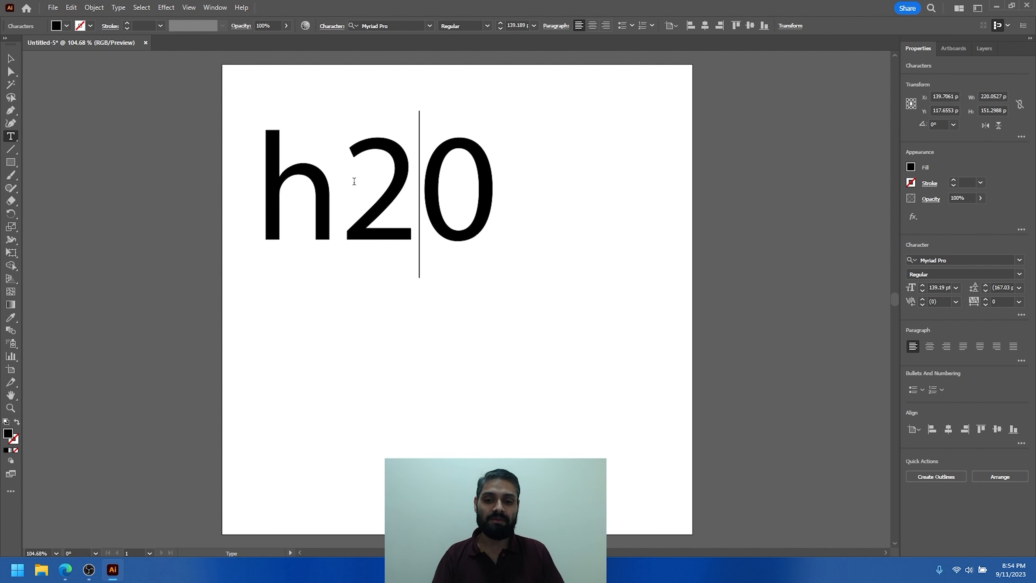
key("shift+Left")
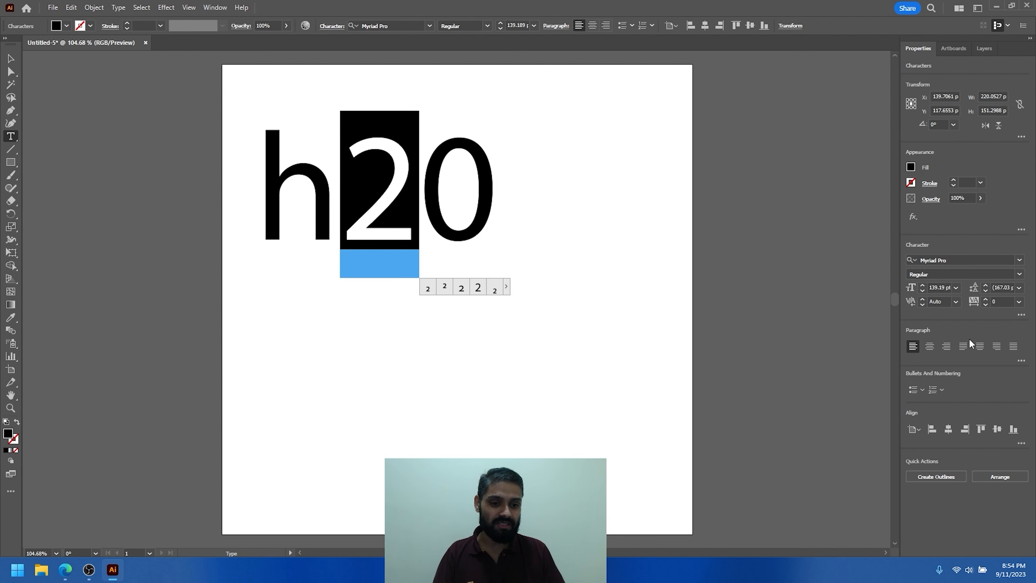
left_click(388, 209)
left_click_drag(342, 170, 415, 169)
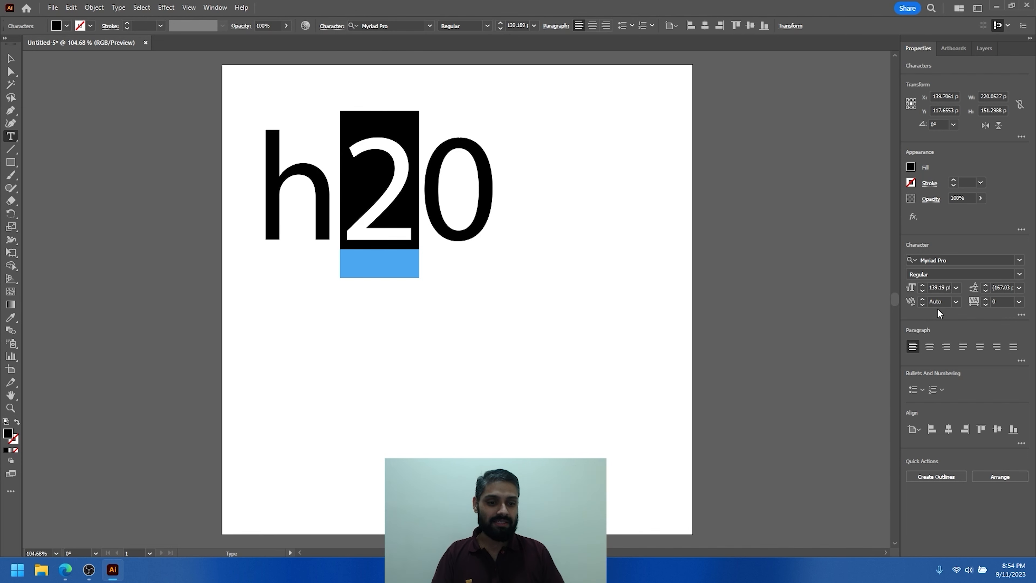
left_click(1021, 314)
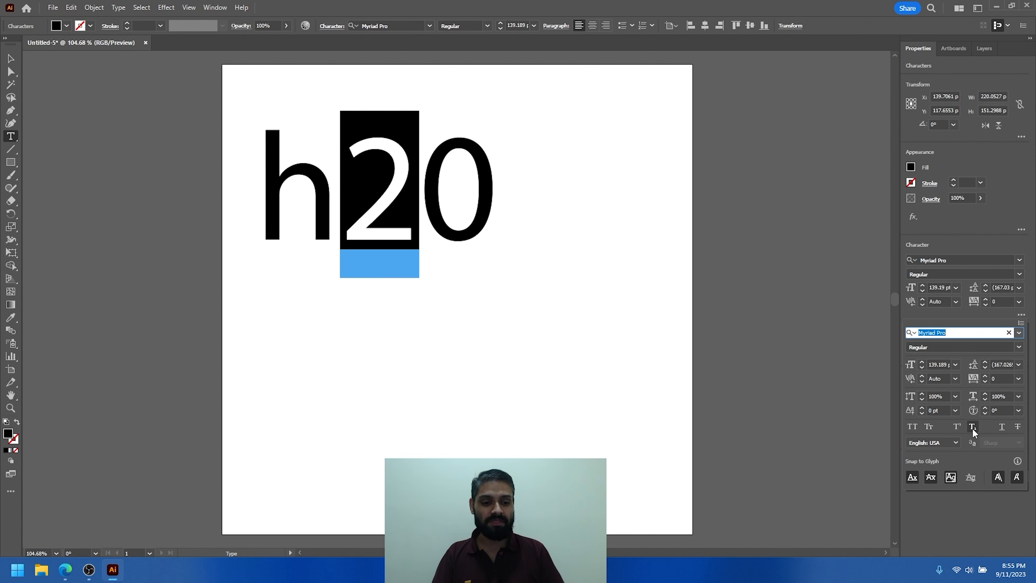
left_click(971, 427)
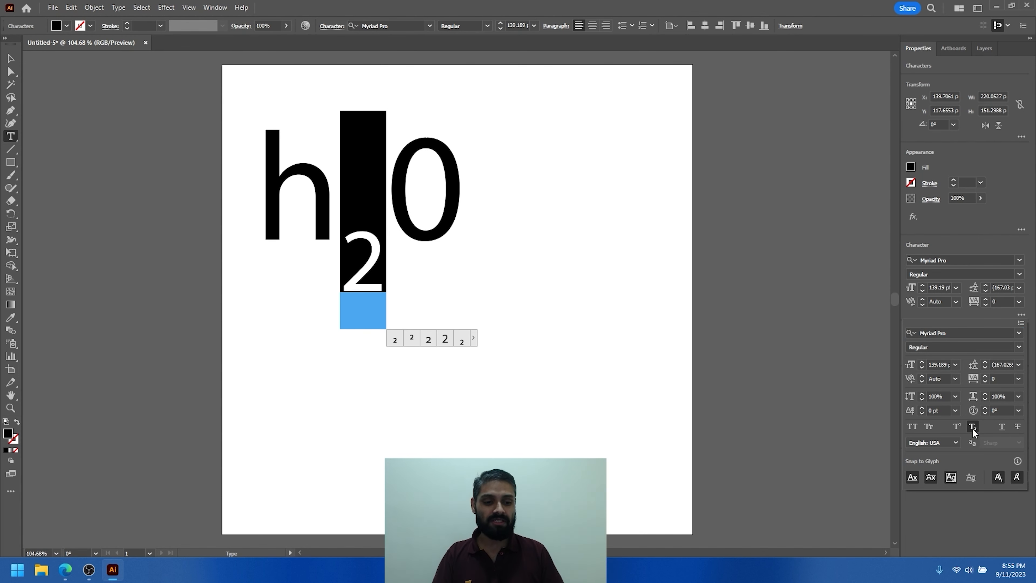
left_click(371, 246)
left_click(10, 59)
- Draw a horizontal line about 403 px long along the text's baseline and set its stroke weight to 2 pt
left_click(10, 151)
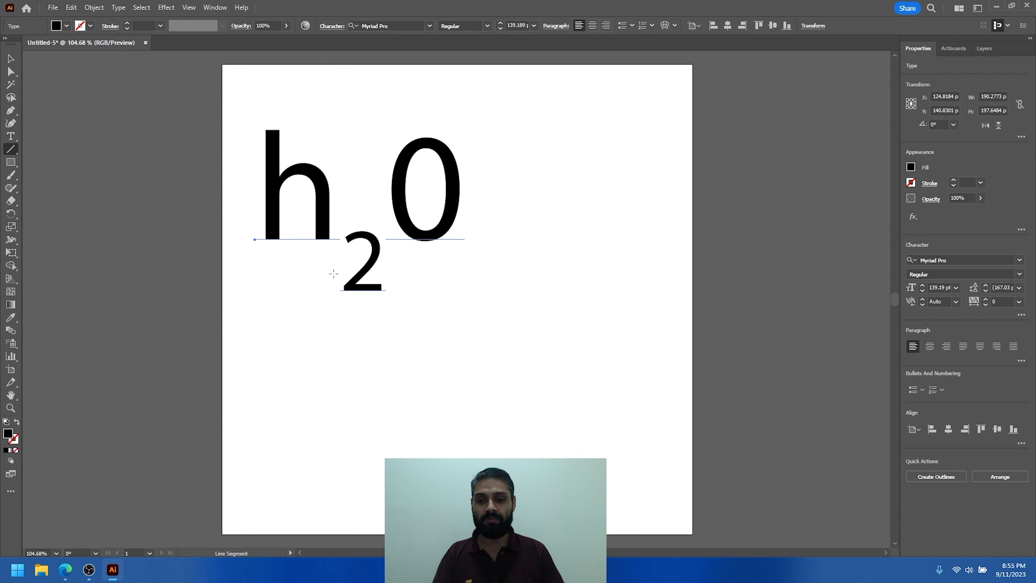
left_click_drag(224, 234, 670, 234)
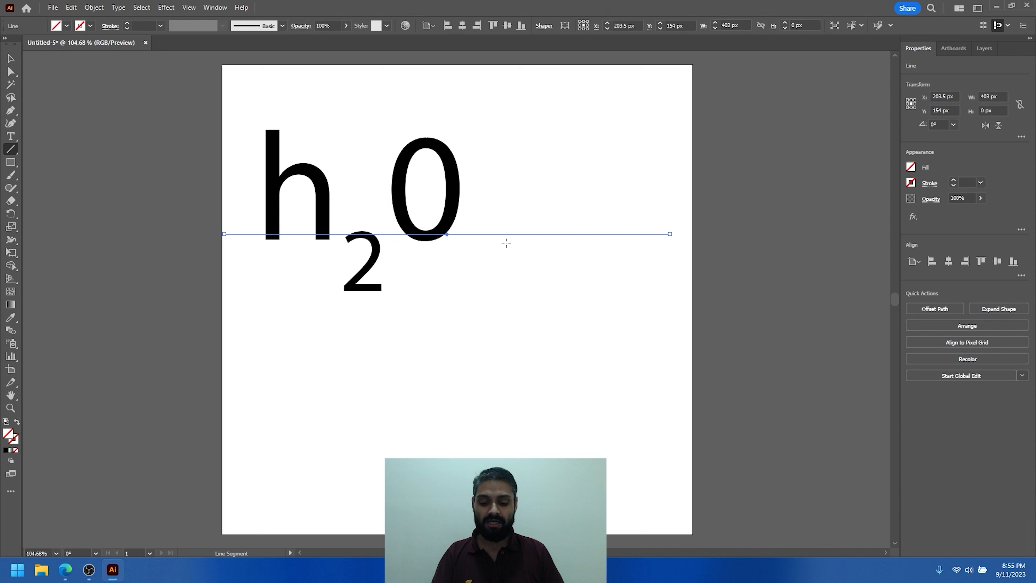
key("v")
left_click_drag(501, 235, 501, 240)
left_click(142, 25)
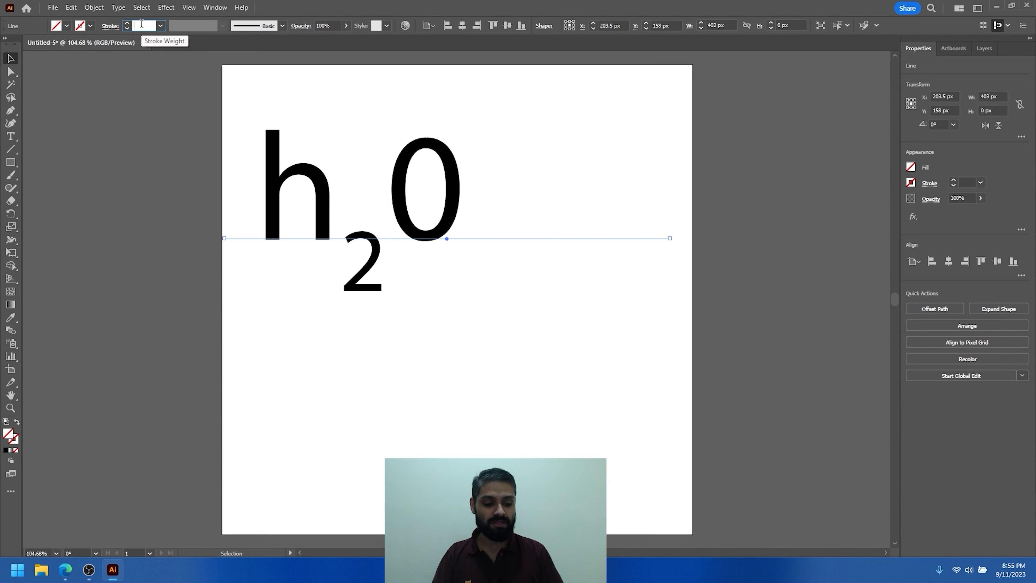
type("2")
- Duplicate the "h20" text beside the original along the baseline and change the copy's 2 to a superscript
left_click(405, 227)
left_click_drag(405, 226, 637, 242)
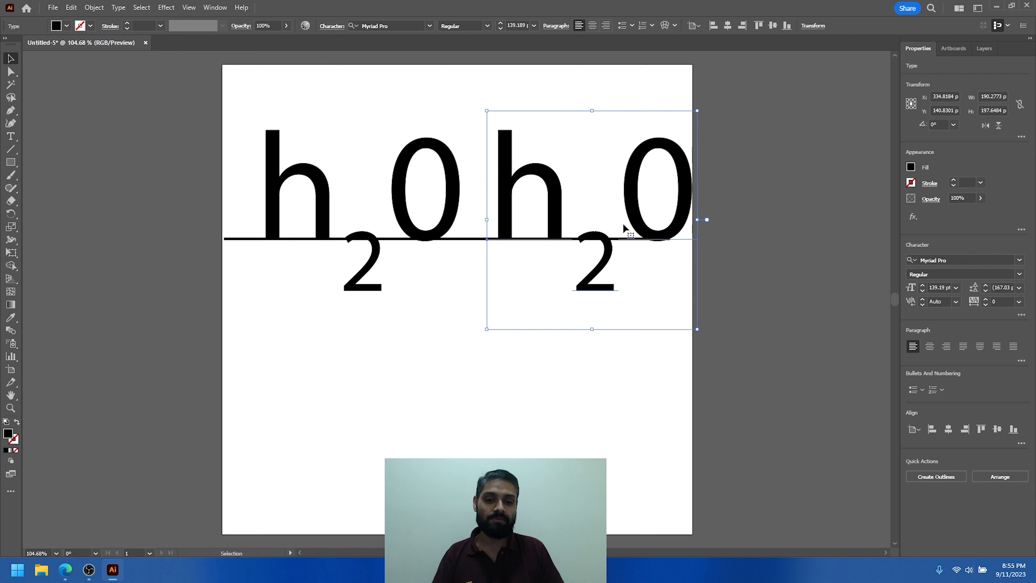
double_click(629, 224)
left_click_drag(580, 264, 630, 272)
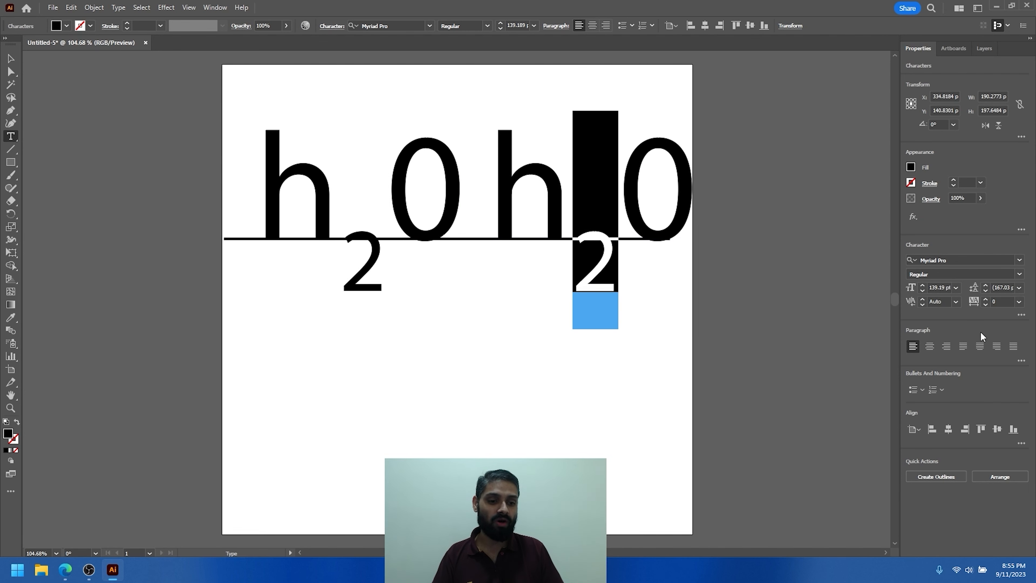
left_click(1022, 314)
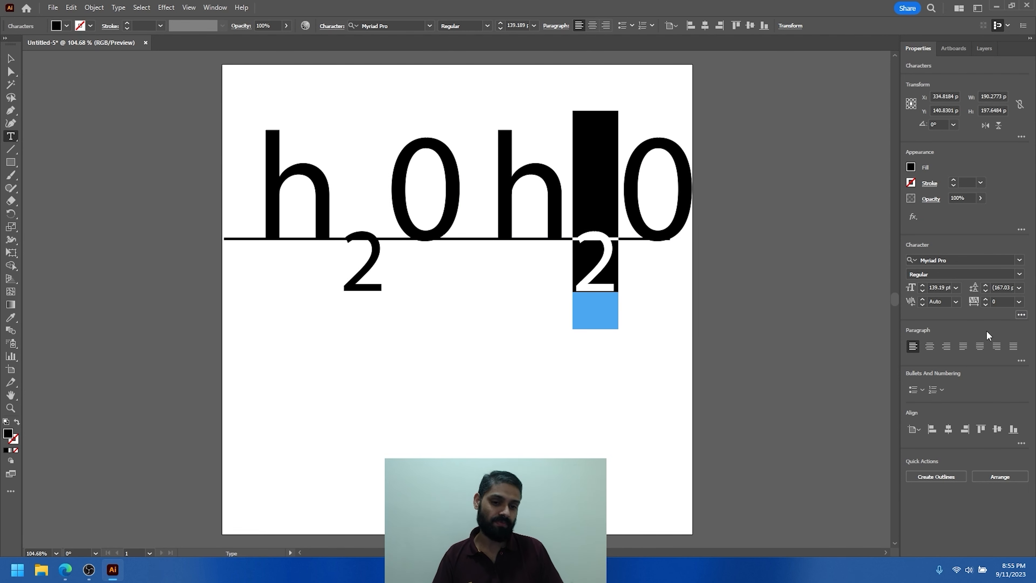
left_click(956, 427)
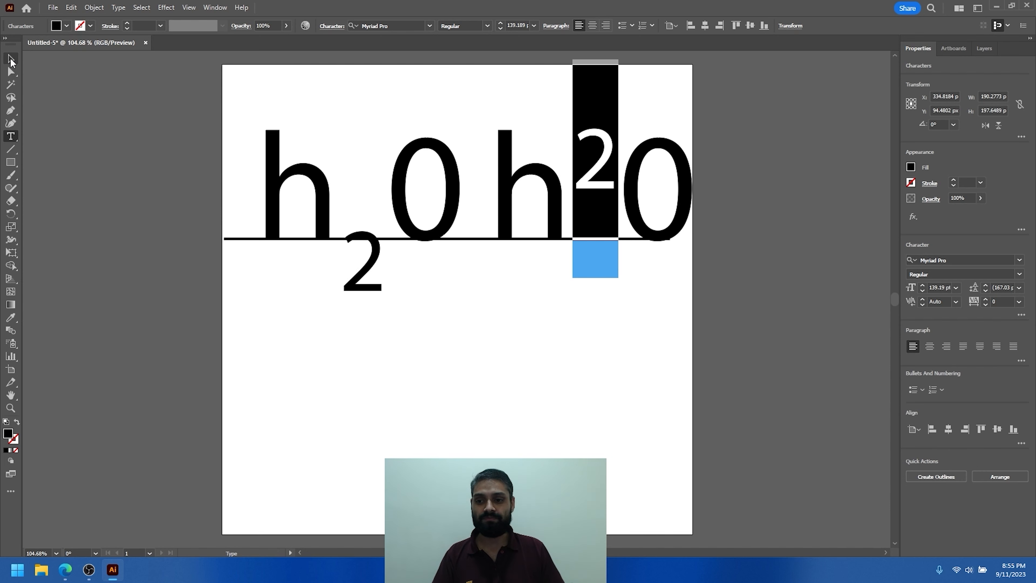
left_click(11, 58)
left_click(594, 376)
left_click(597, 176)
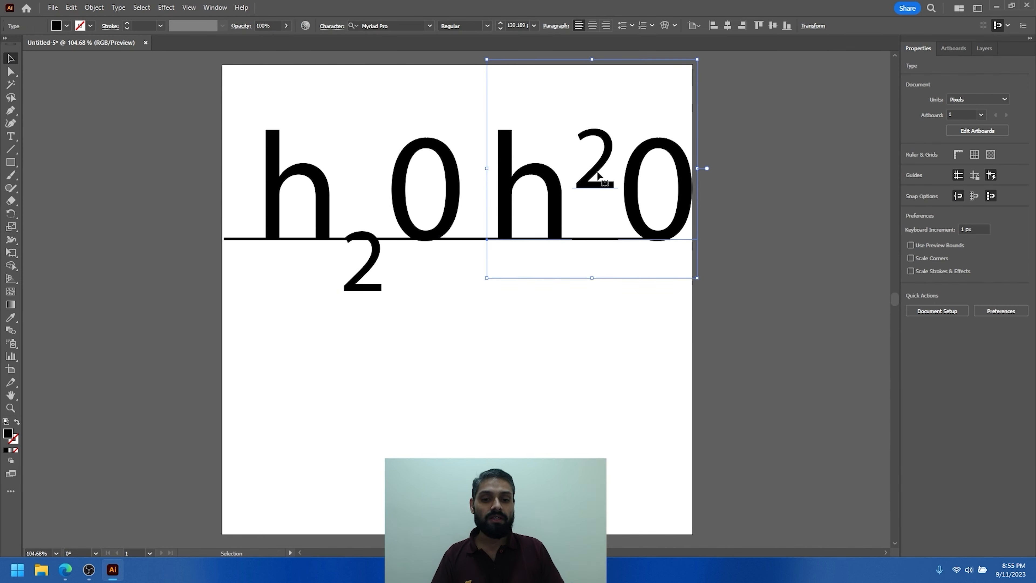
left_click(367, 269)
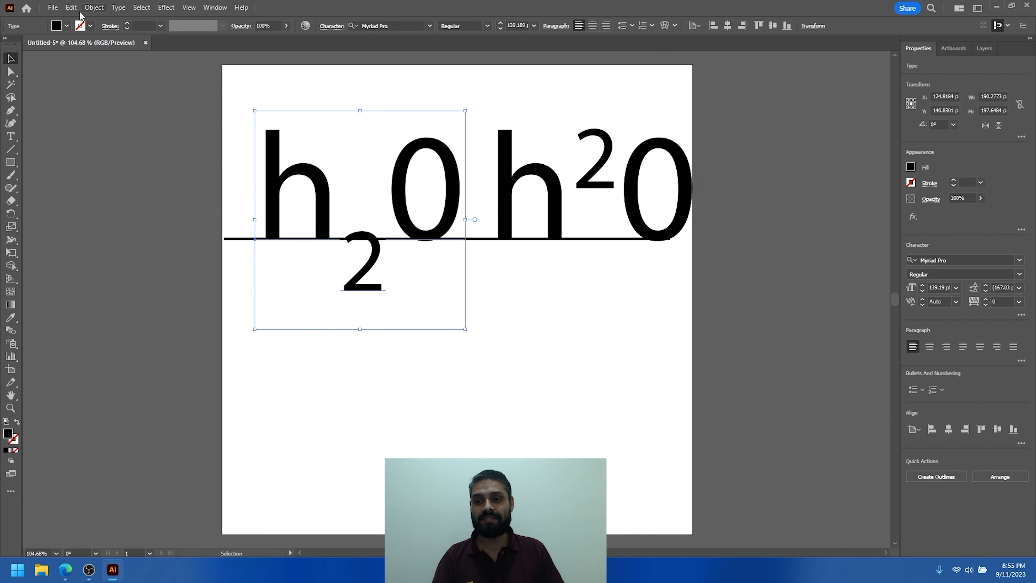
- Set both the superscript and subscript sizes to 70% in the Type settings of Document Setup
left_click(53, 8)
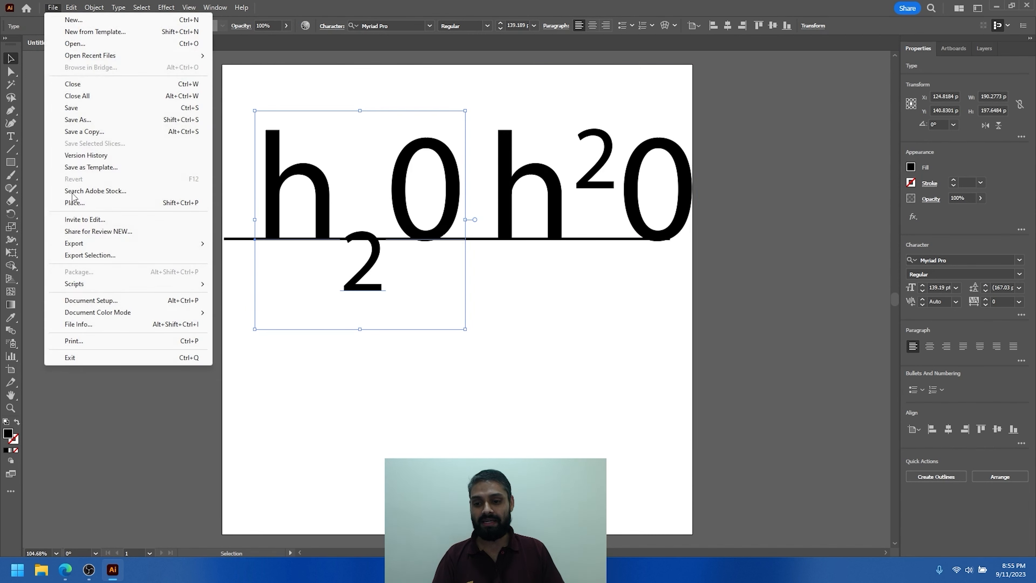
left_click(105, 302)
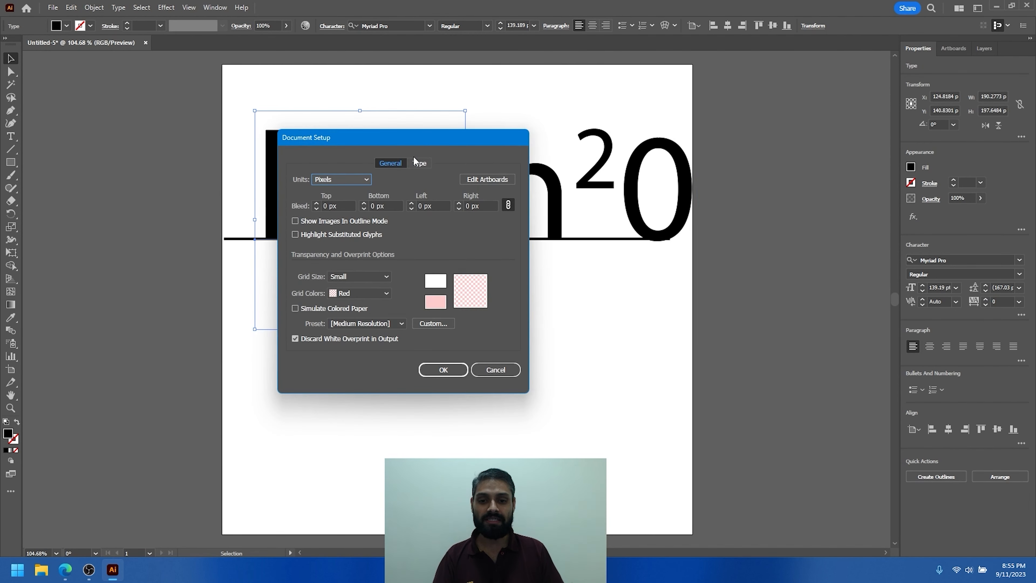
left_click(419, 164)
left_click_drag(439, 135, 267, 144)
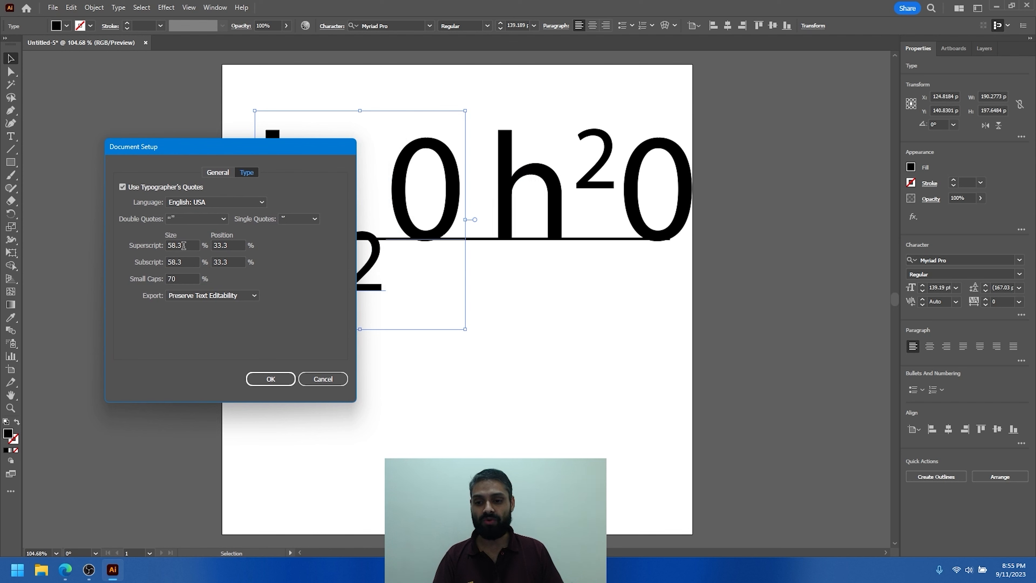
left_click(192, 245)
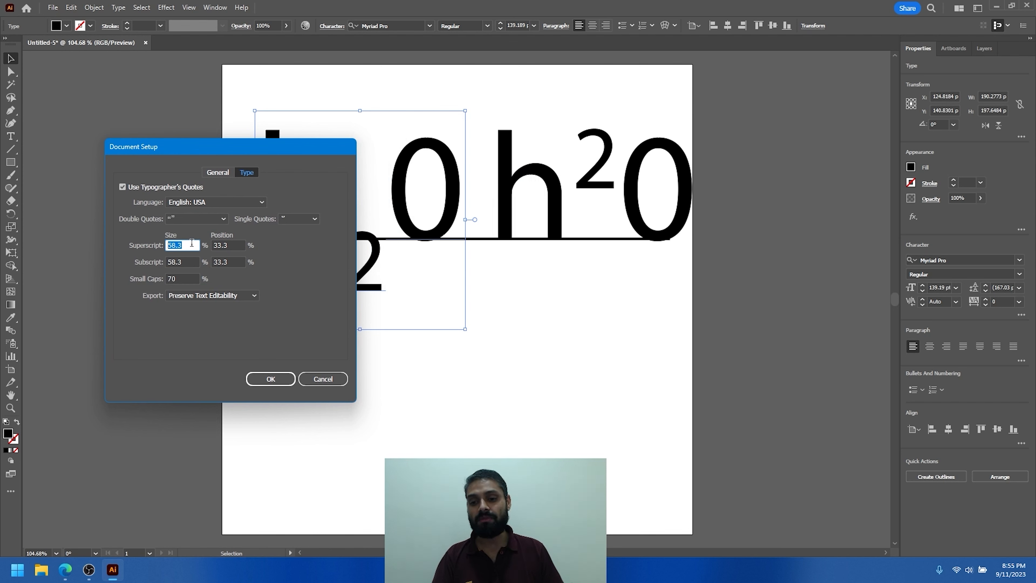
type("70")
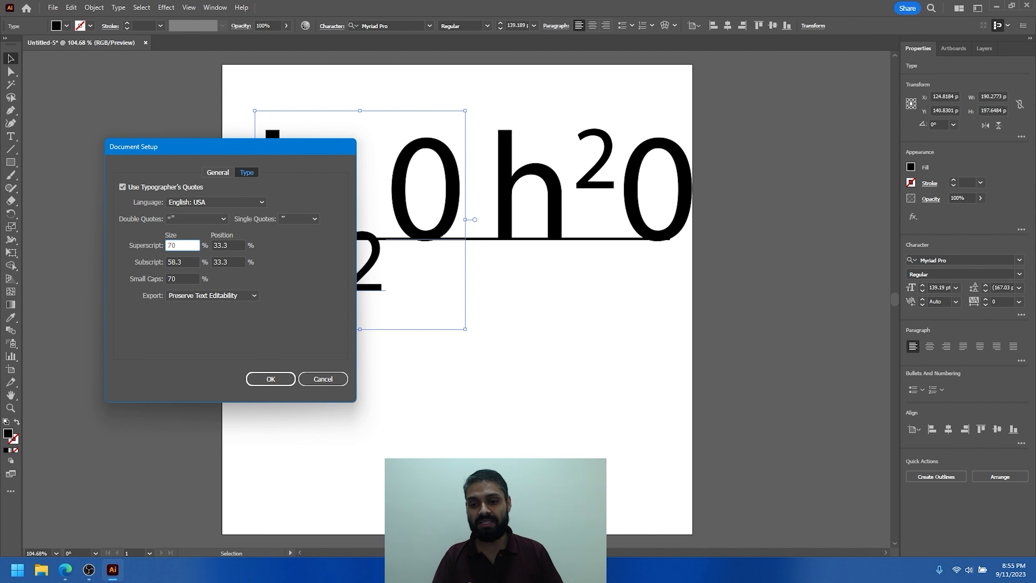
left_click(192, 262)
type("70")
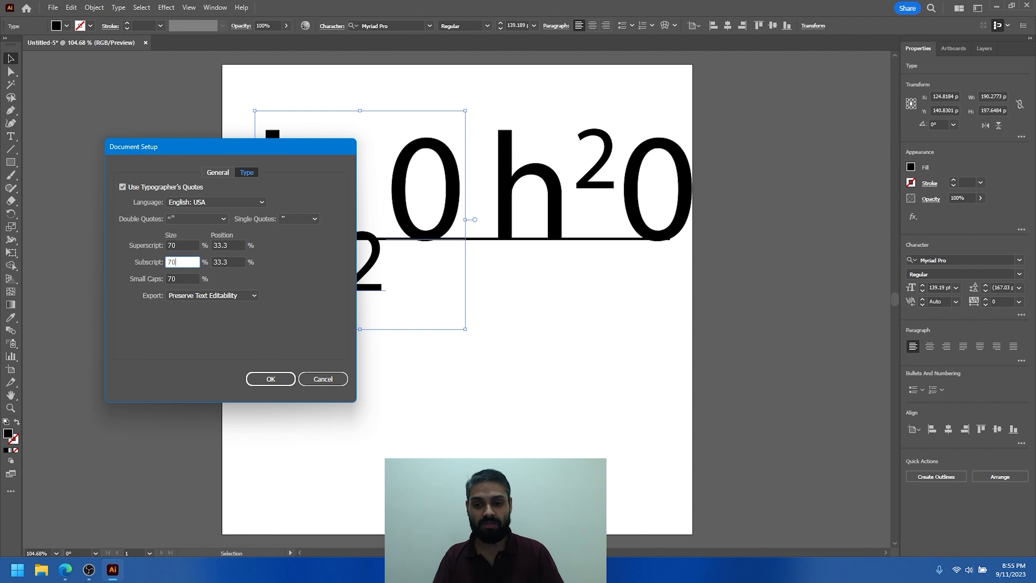
left_click(271, 379)
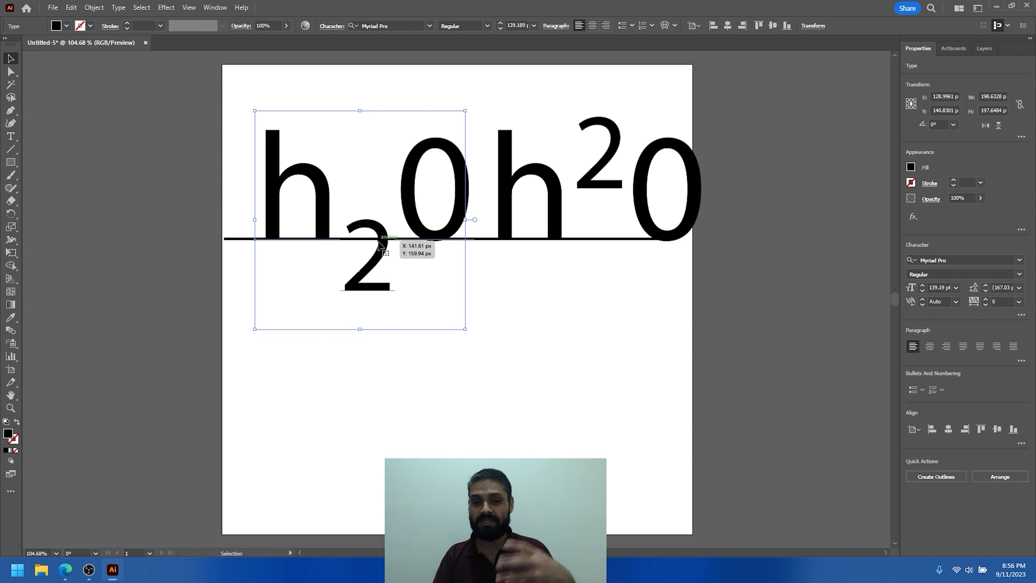
- Change the superscript and subscript sizes to 58% in Document Setup's Type settings
left_click(57, 11)
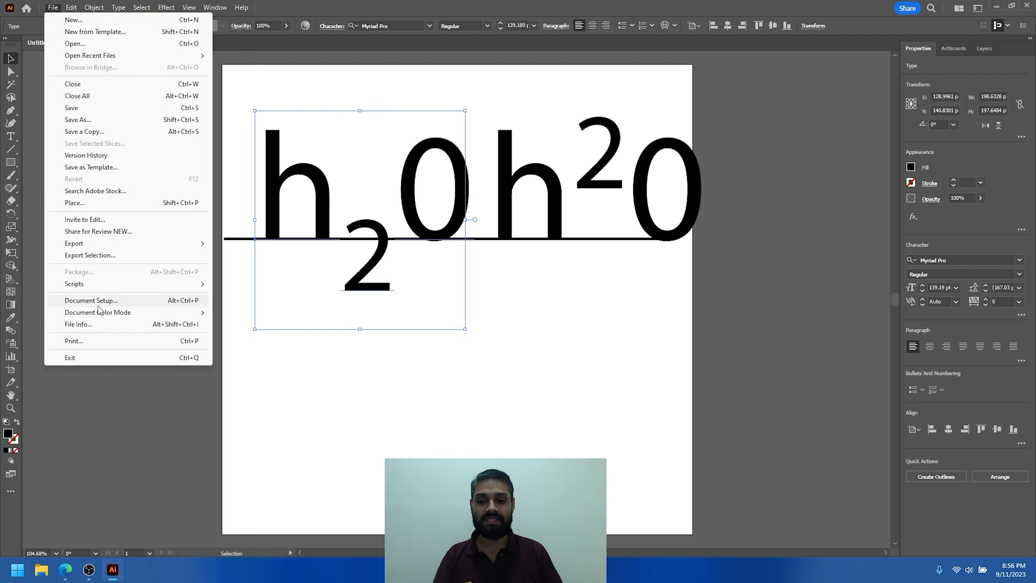
left_click(100, 302)
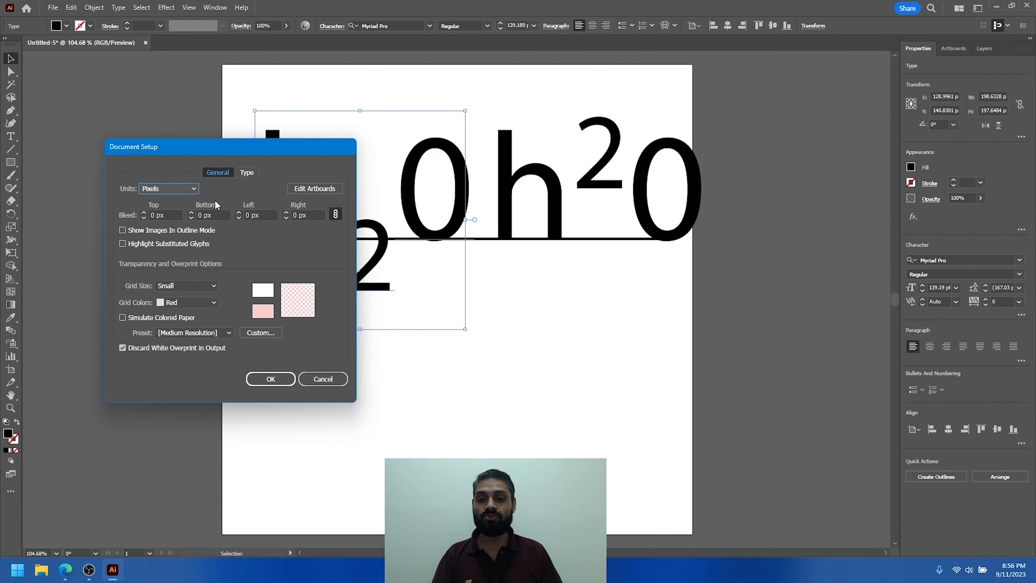
left_click(246, 173)
double_click(182, 245)
type("58")
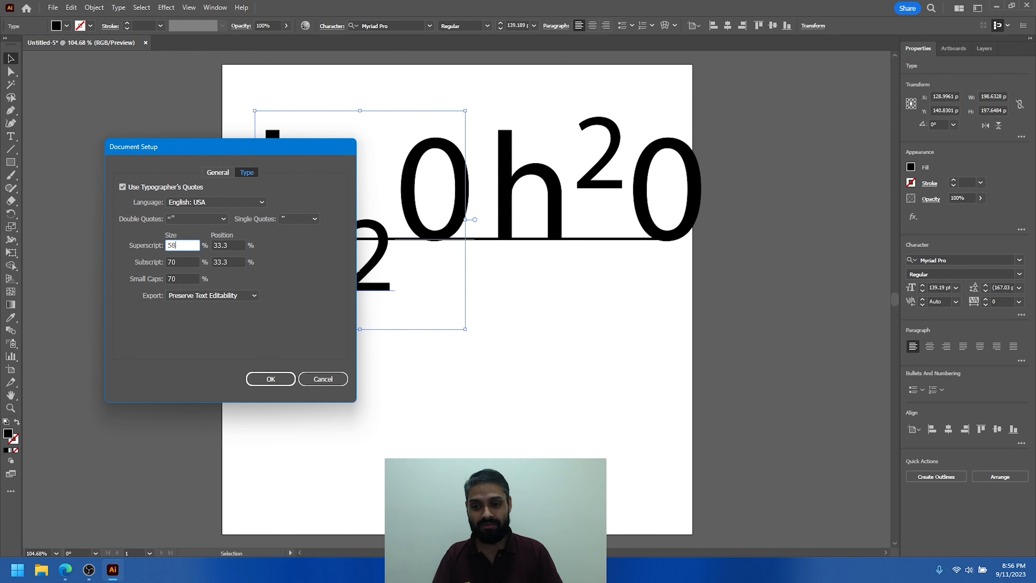
double_click(179, 262)
type("58")
left_click(271, 376)
- Select both "h20" texts together with the baseline line and delete them from the artboard
left_click(459, 344)
left_click_drag(690, 339, 230, 100)
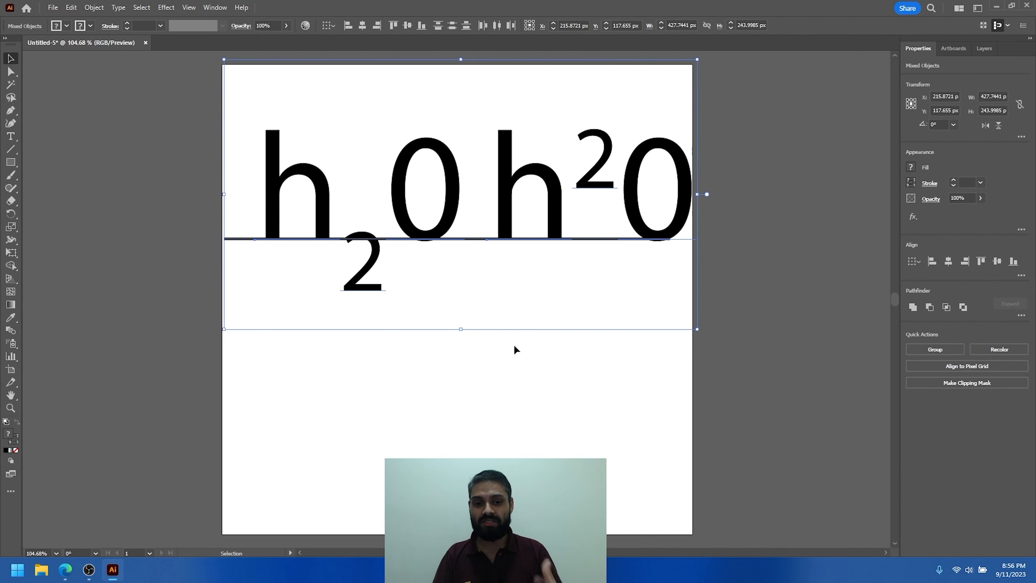
key("Delete")
- Switch the document color mode from RGB to CMYK Color
left_click(53, 7)
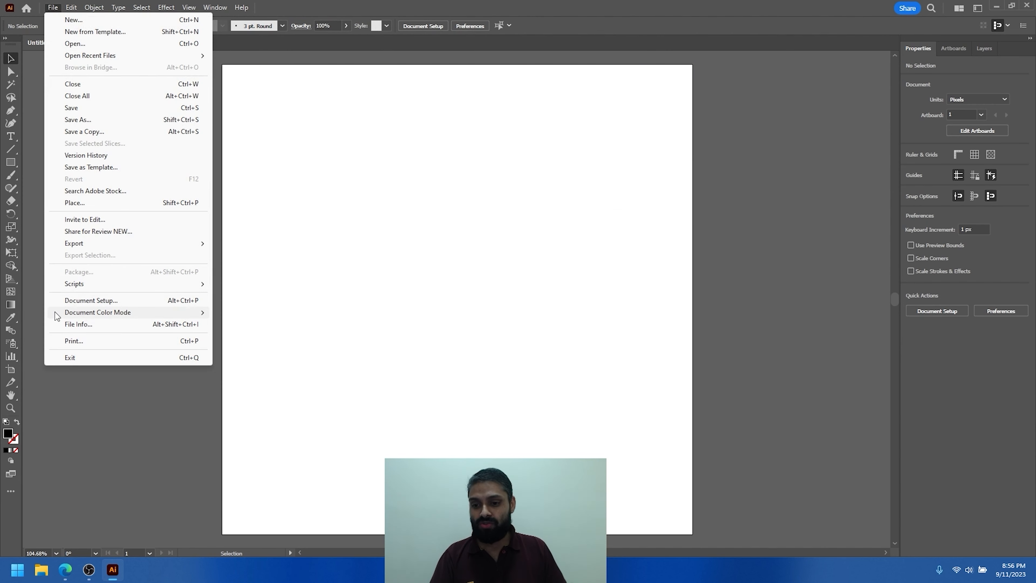
mouse_move(195, 313)
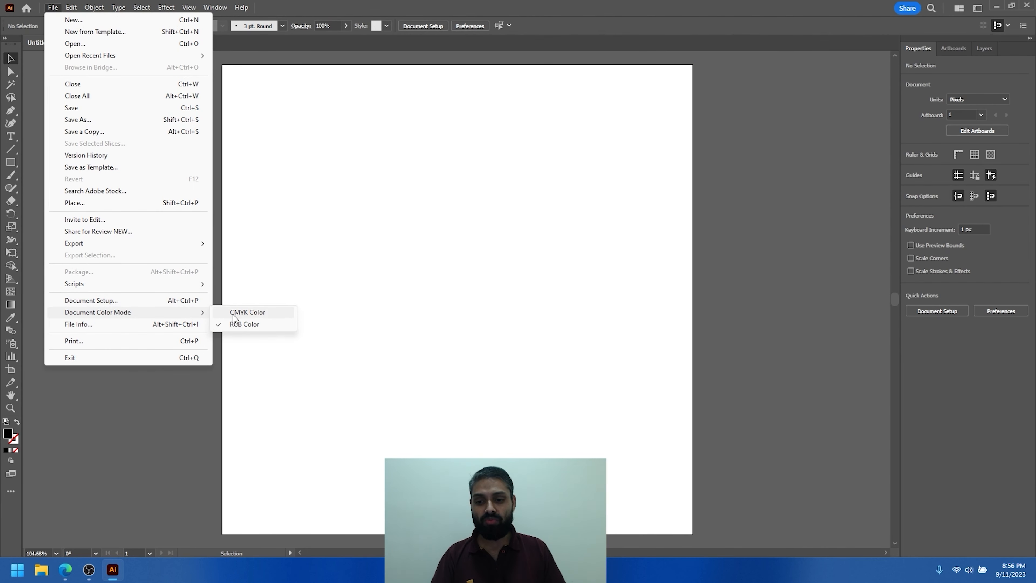
left_click(486, 306)
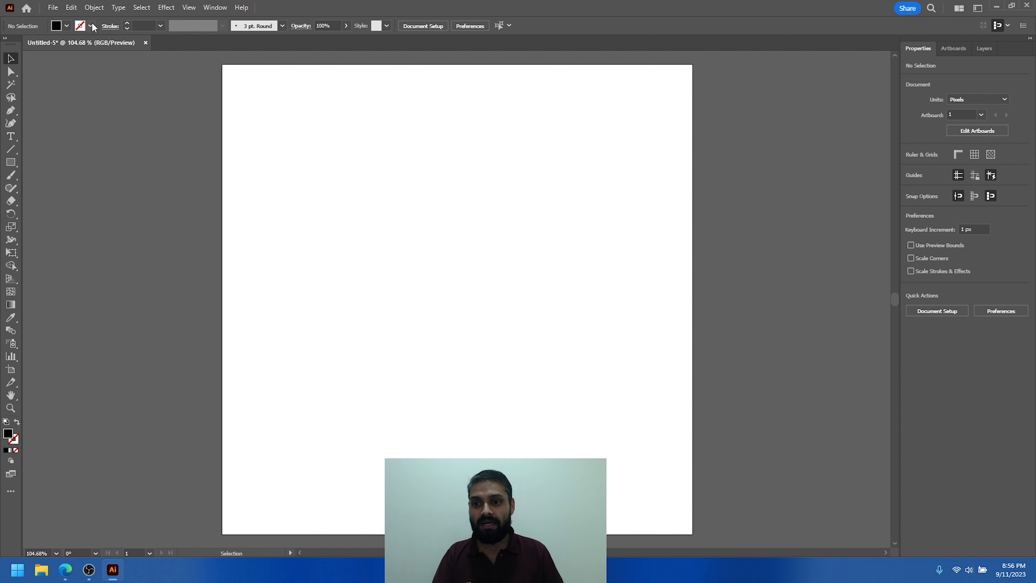
left_click(52, 7)
mouse_move(163, 312)
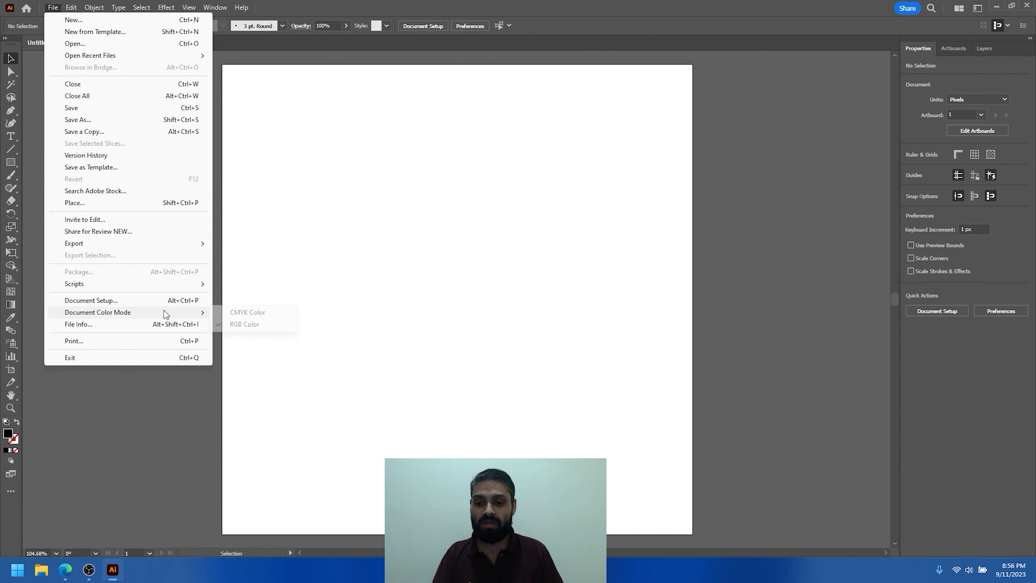
left_click(256, 313)
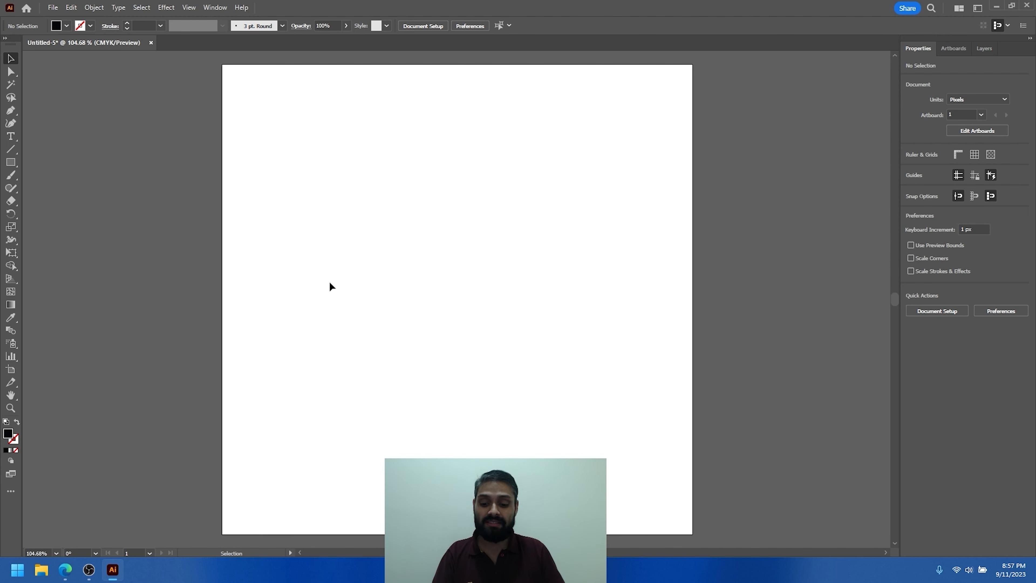
- Open the document's File Info, review the basic metadata fields and categories, and close it without changes
scroll(359, 285, "down", 1)
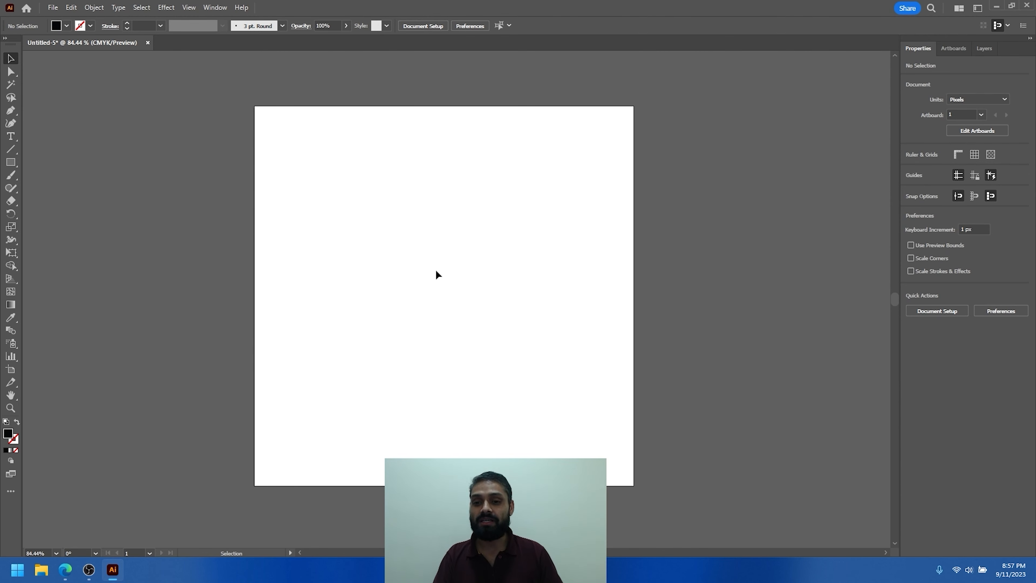
left_click(52, 8)
left_click(90, 325)
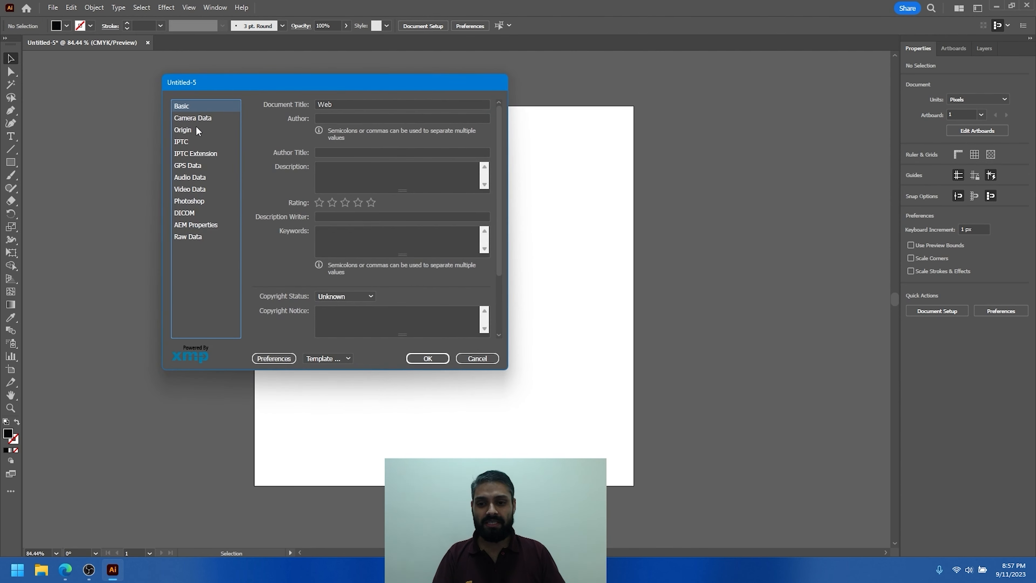
left_click_drag(410, 87, 446, 96)
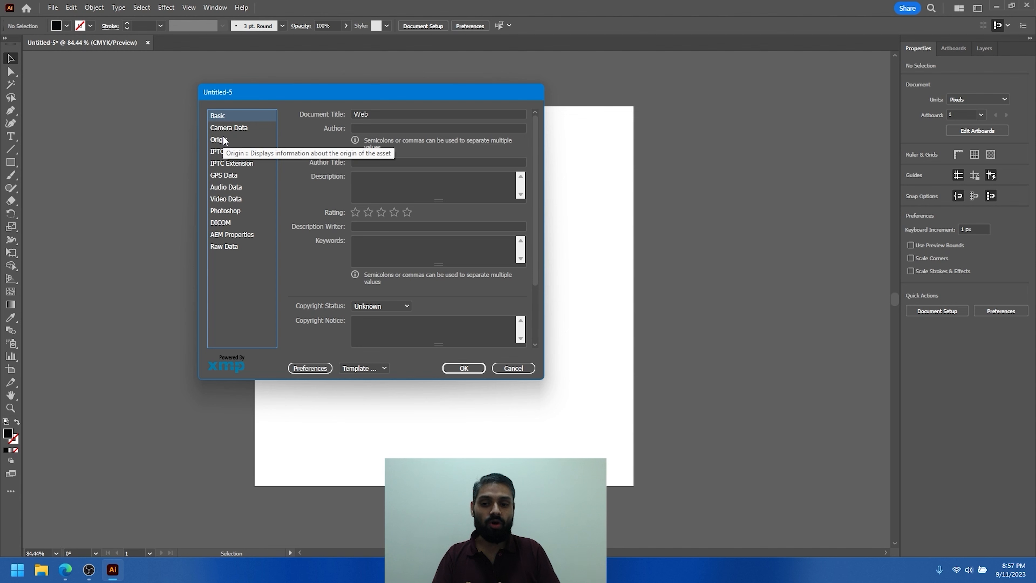
left_click(506, 370)
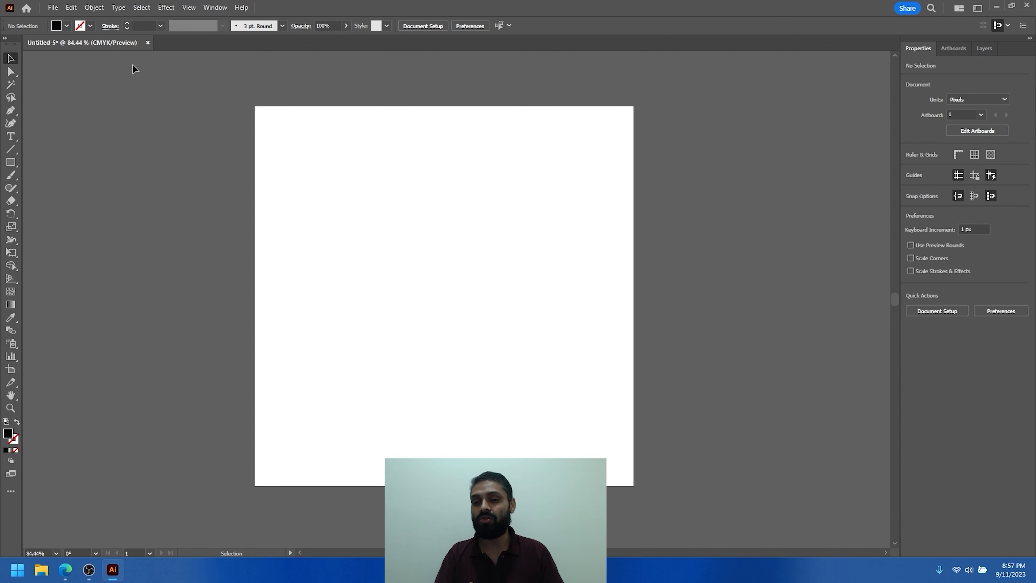
- Open the print settings and examine the available print presets and printers
left_click(53, 7)
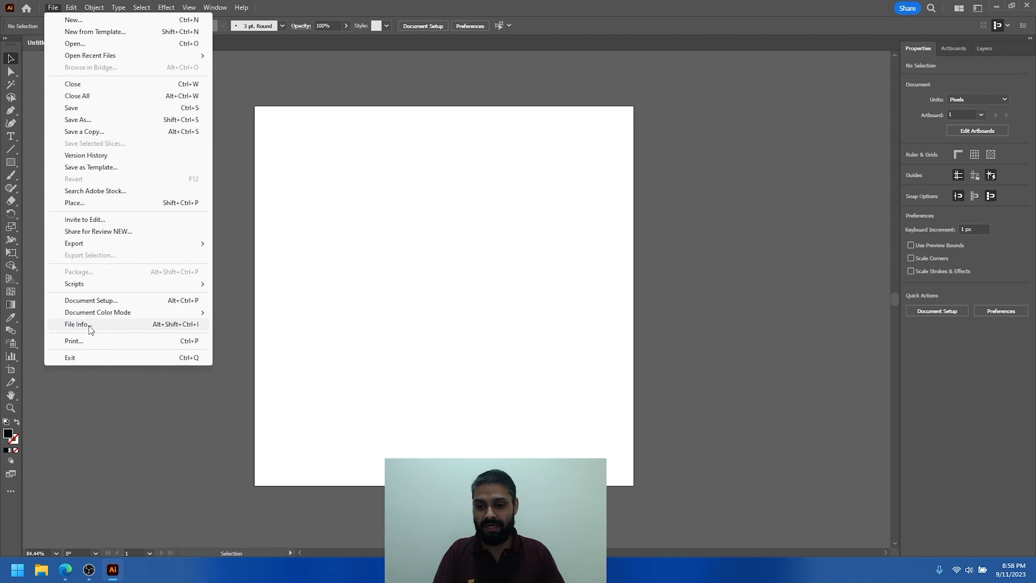
left_click(78, 342)
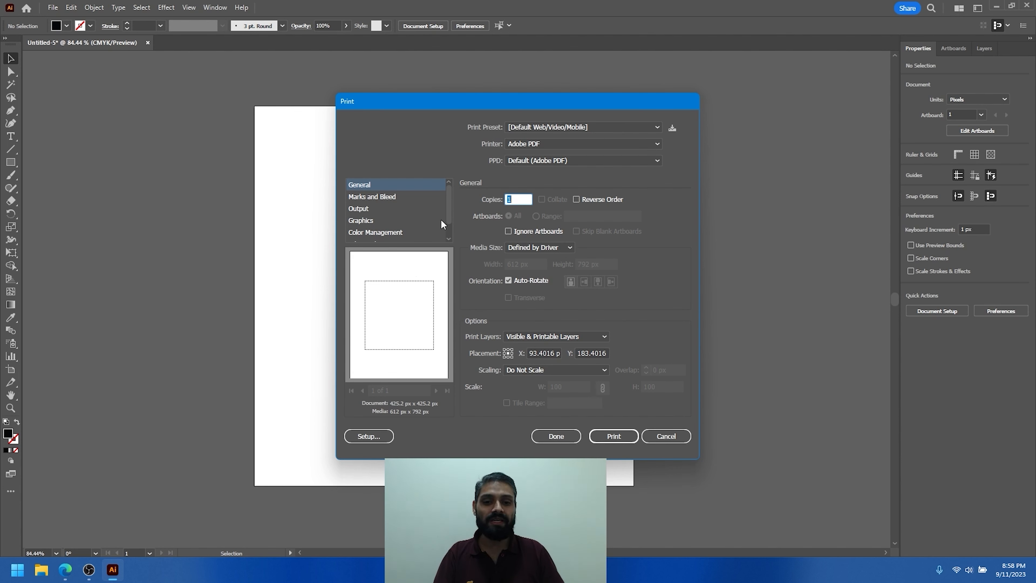
left_click(520, 127)
left_click(527, 126)
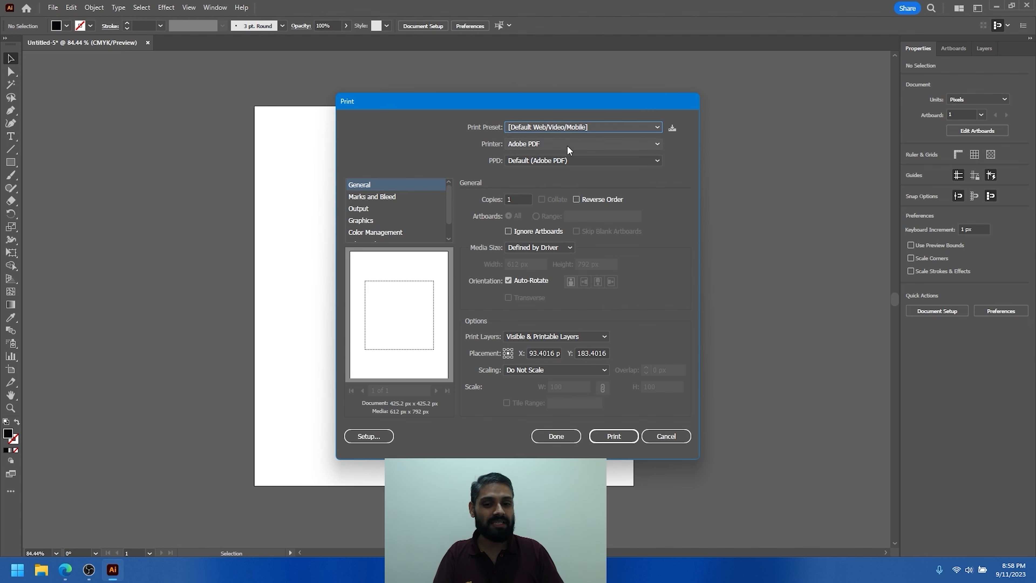
left_click(536, 145)
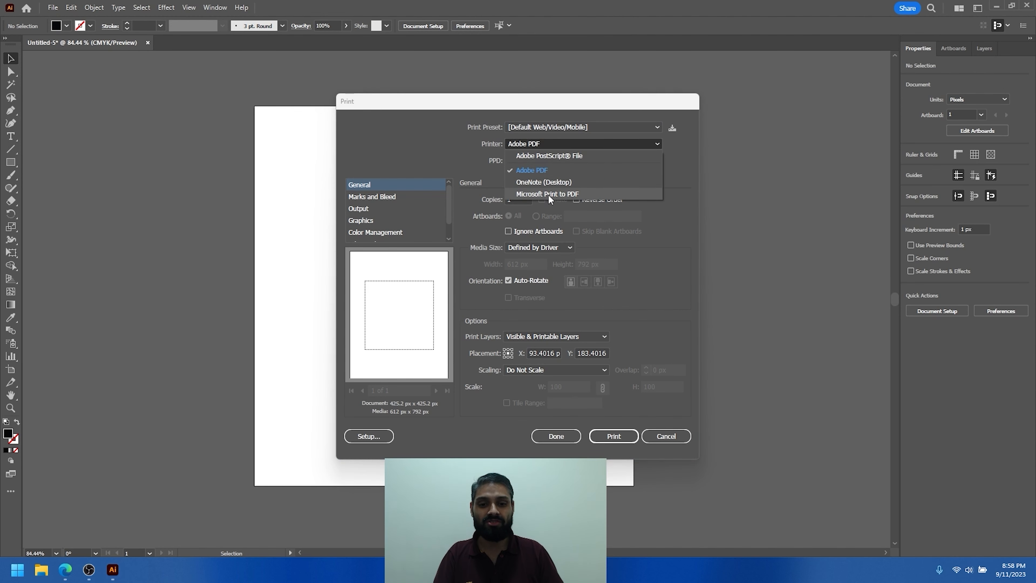
left_click(557, 146)
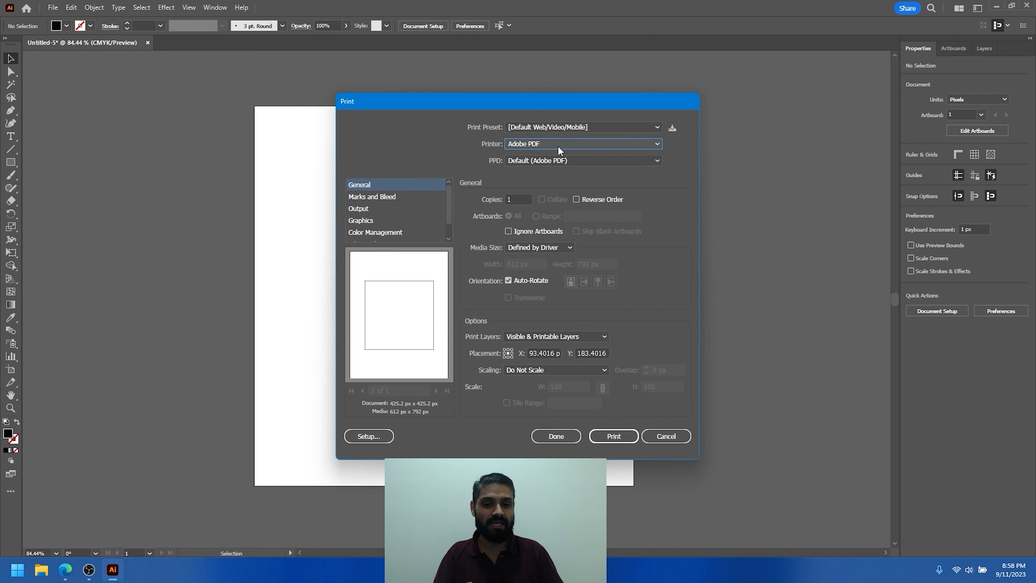
left_click(562, 142)
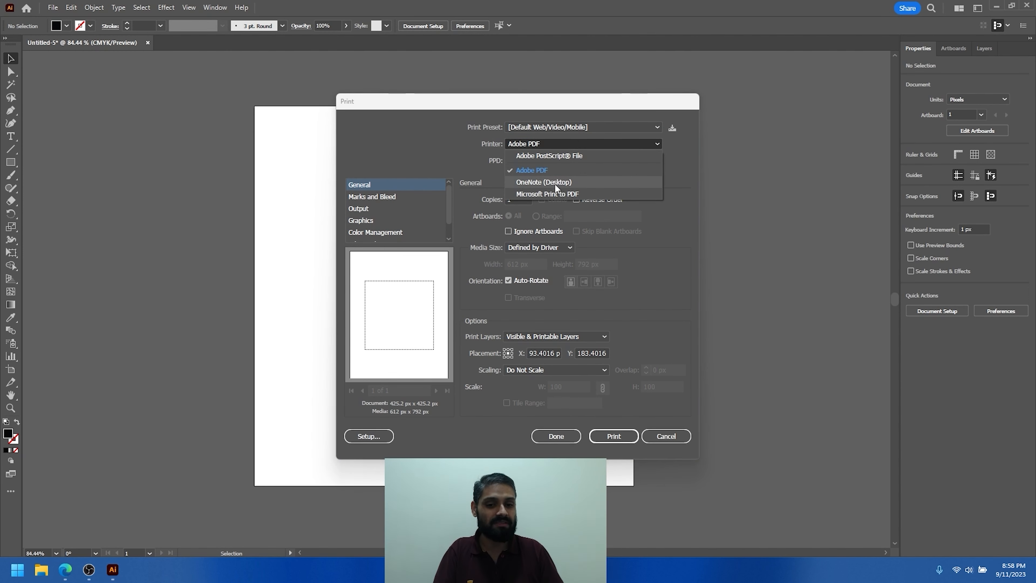
left_click(445, 151)
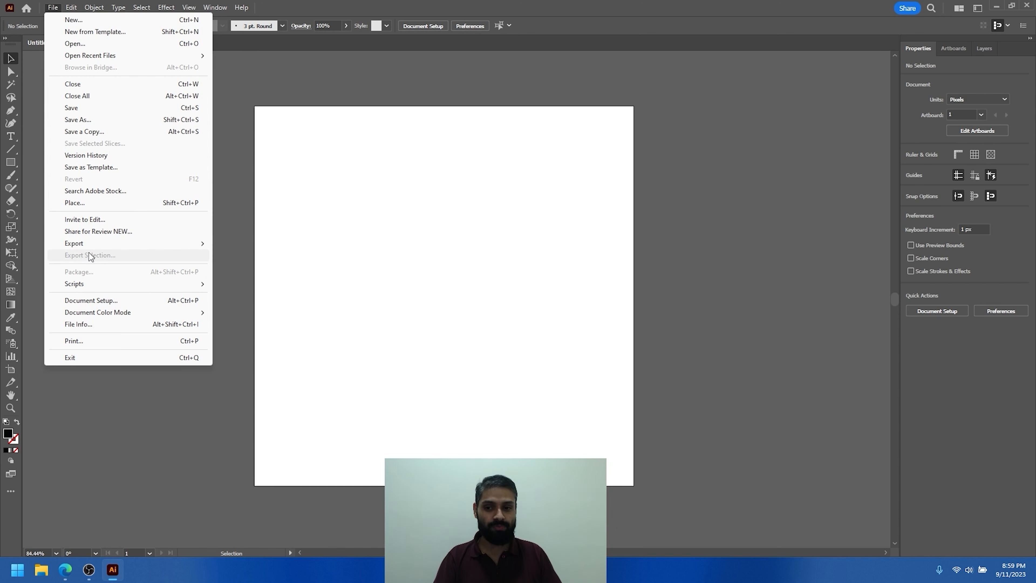
mouse_move(82, 241)
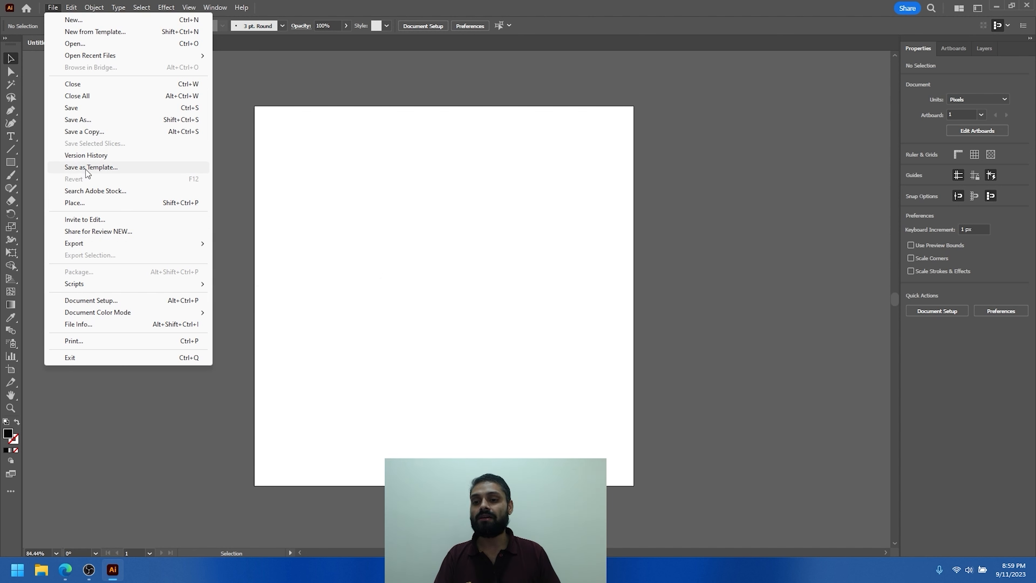
left_click(406, 152)
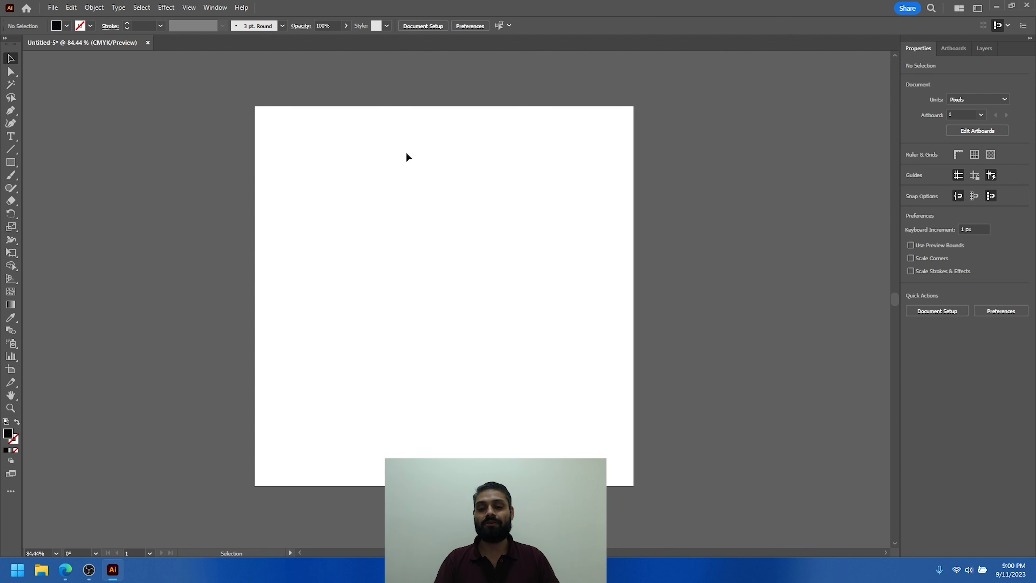
- Duplicate the artboard with the Artboard tool and place the copy to the right of the original, level with it
key("ctrl+space")
left_click_drag(553, 225, 375, 222)
key("space")
left_click_drag(501, 229, 267, 189)
key("shift+o")
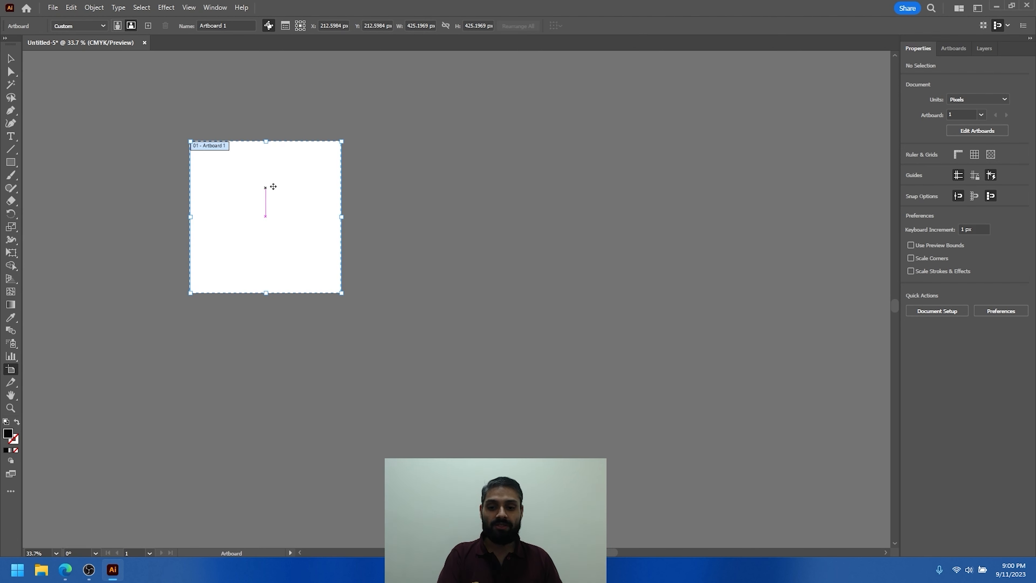
left_click_drag(259, 203, 445, 209)
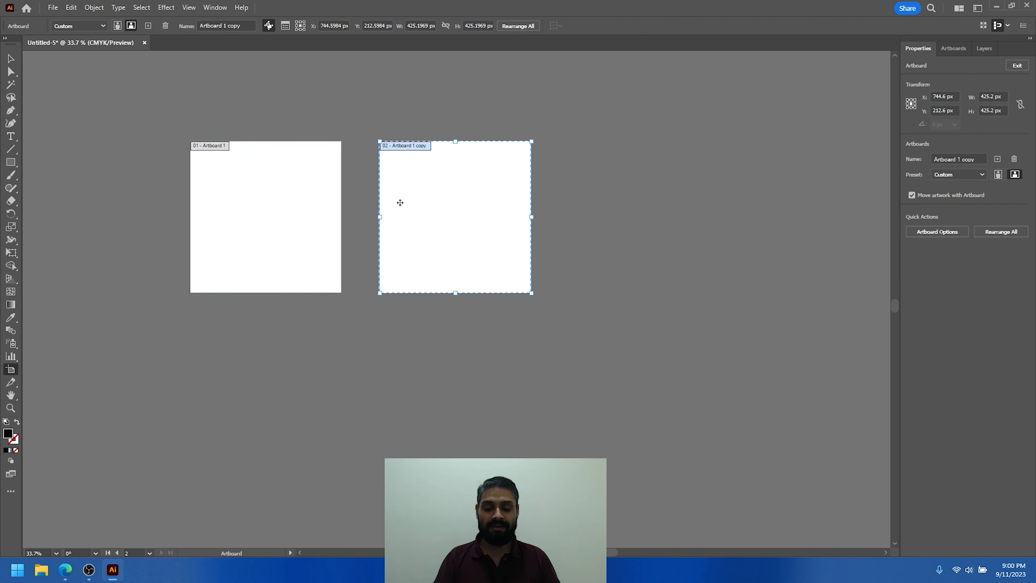
key("Escape")
key("ctrl+alt+0")
- Rename the first artboard as "Instagam"
key("shift+o")
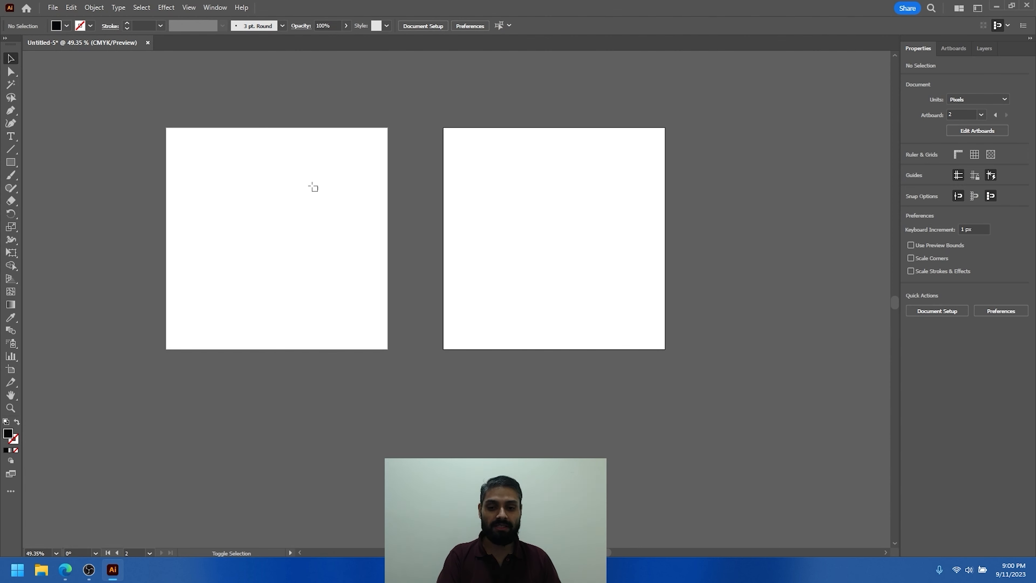
left_click(953, 48)
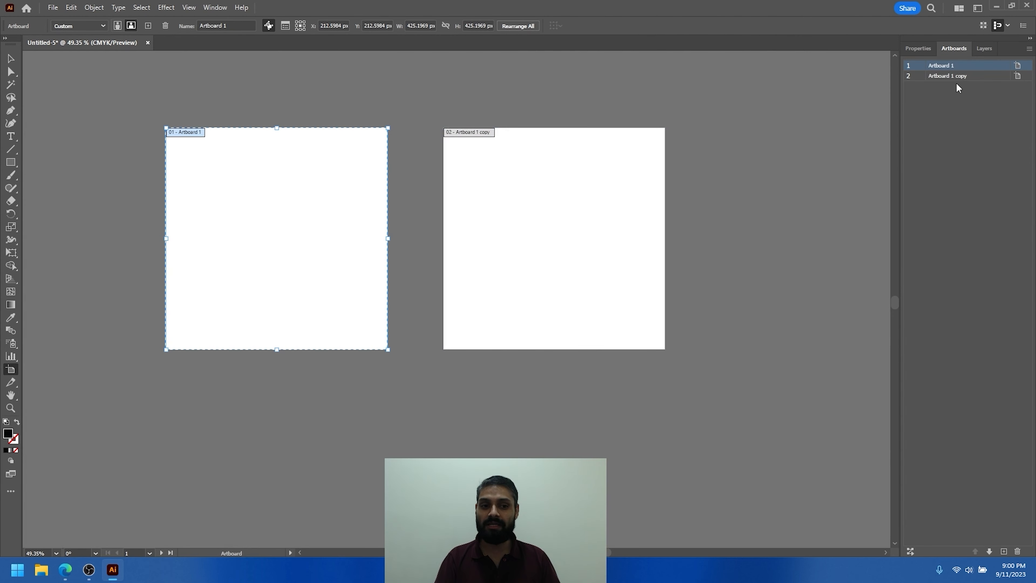
double_click(941, 65)
type("In")
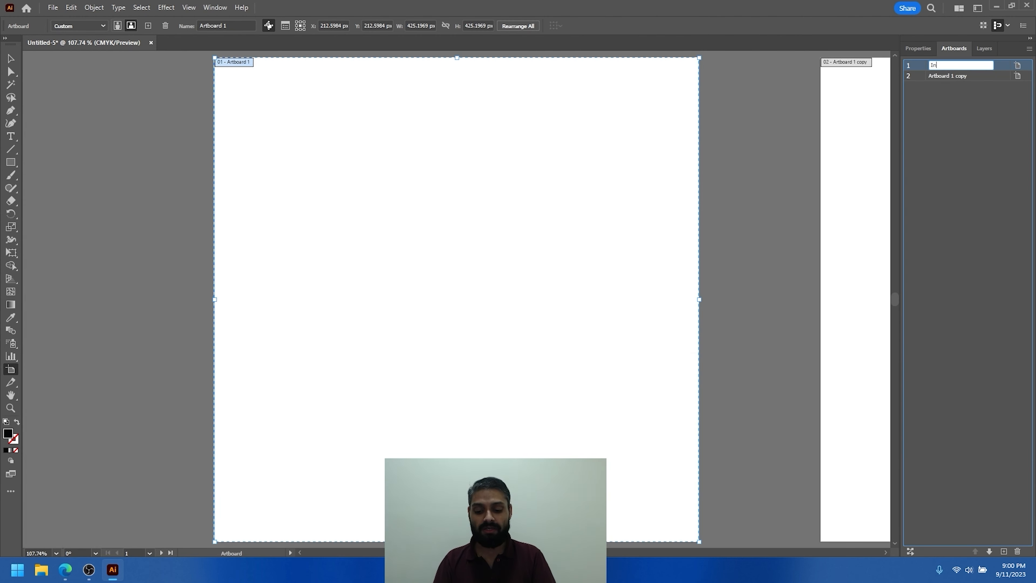
type("stagam")
key("Return")
- Rename the second artboard, the copy, as "Facebook Post"
left_click_drag(719, 158, 524, 209)
left_click_drag(622, 200, 690, 200)
left_click(502, 137)
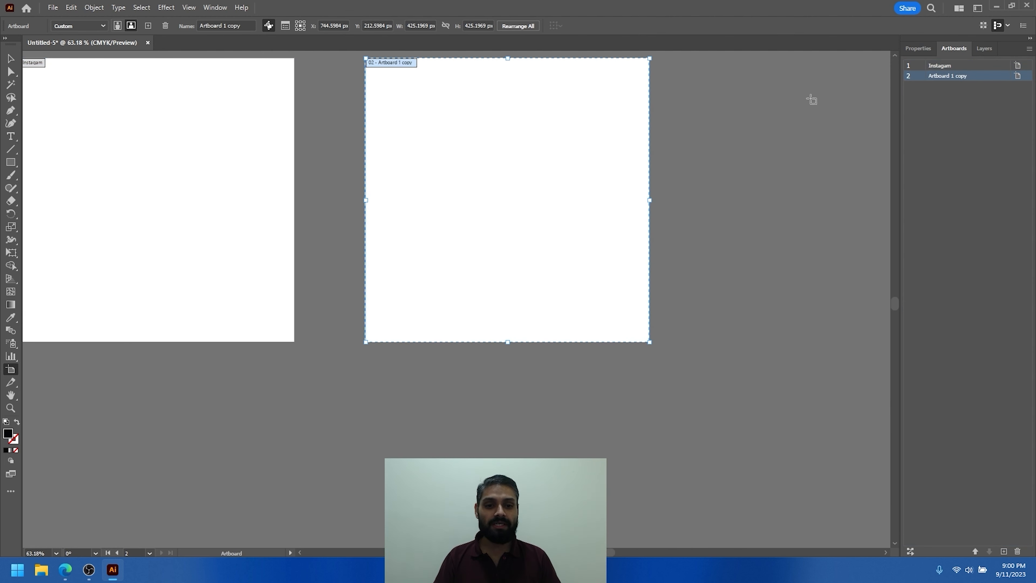
double_click(952, 77)
double_click(953, 77)
type("Facebook Post")
key("Return")
- Set the Facebook Post artboard's width to 830 px and height to 315 px
left_click_drag(594, 123, 547, 161)
left_click_drag(531, 169, 437, 210)
left_click(429, 25)
type("830")
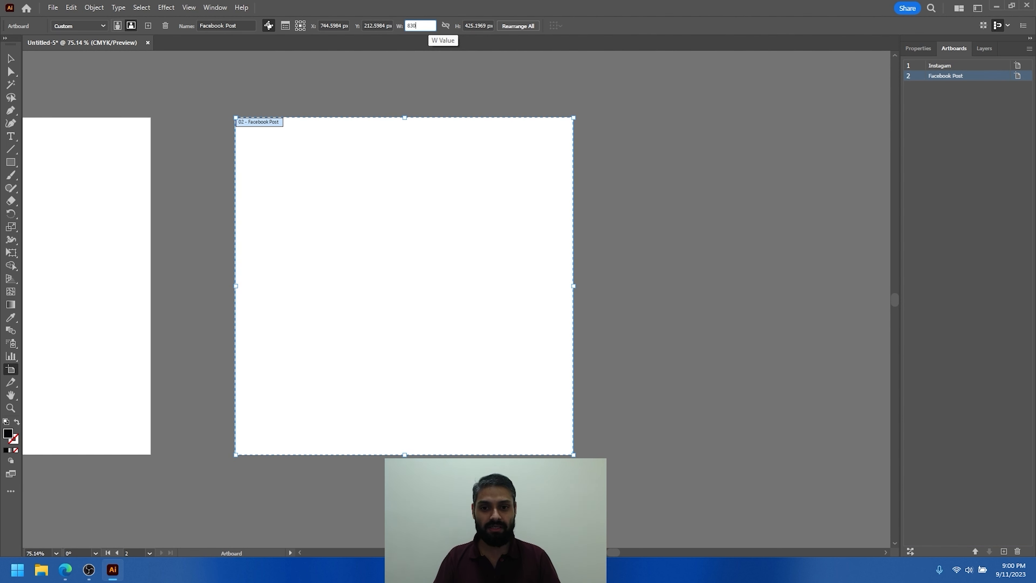
key("Tab")
type("3315")
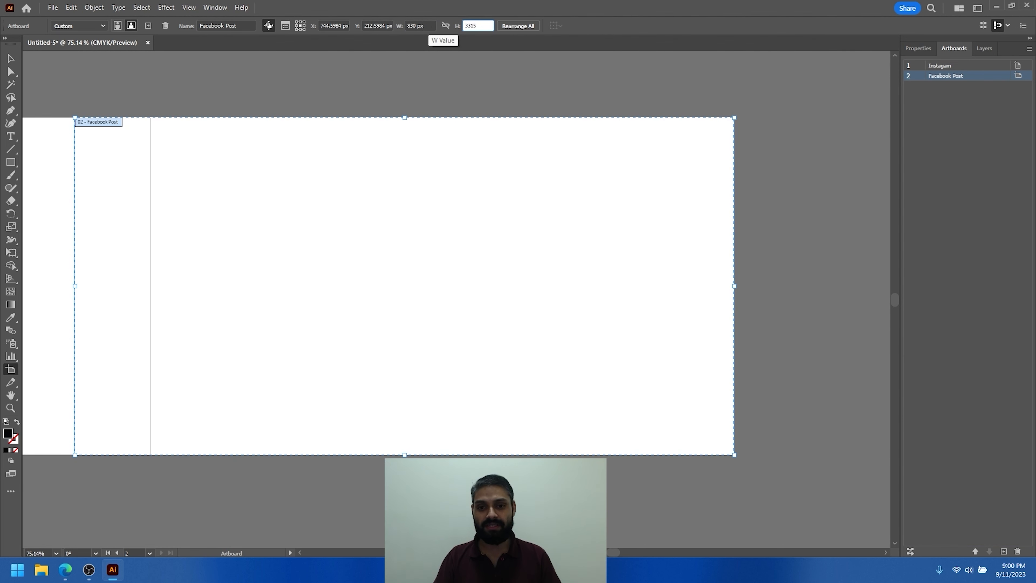
key("BackSpace")
key("BackSpace")
key("BackSpace")
type("15")
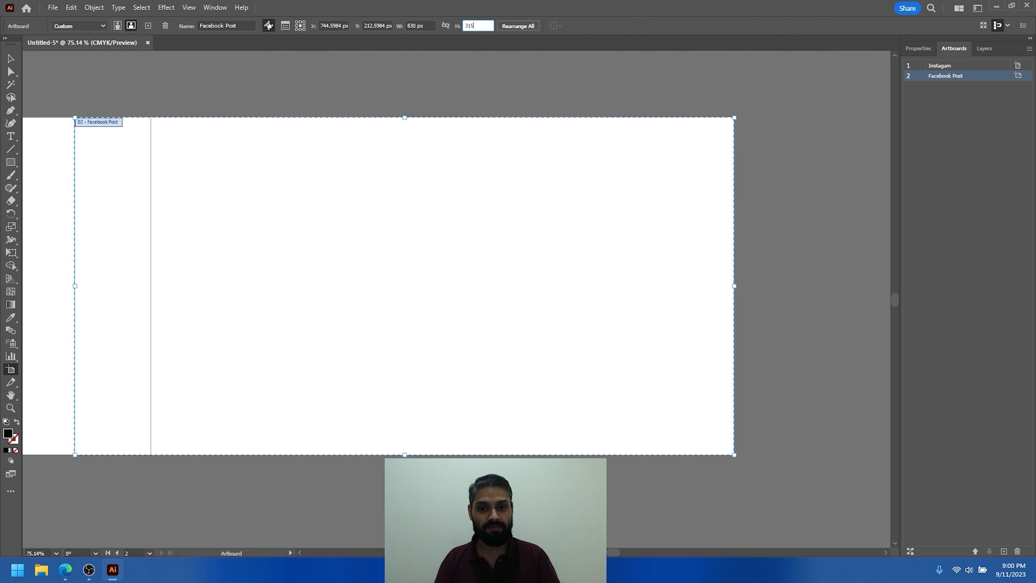
key("Return")
key("Escape")
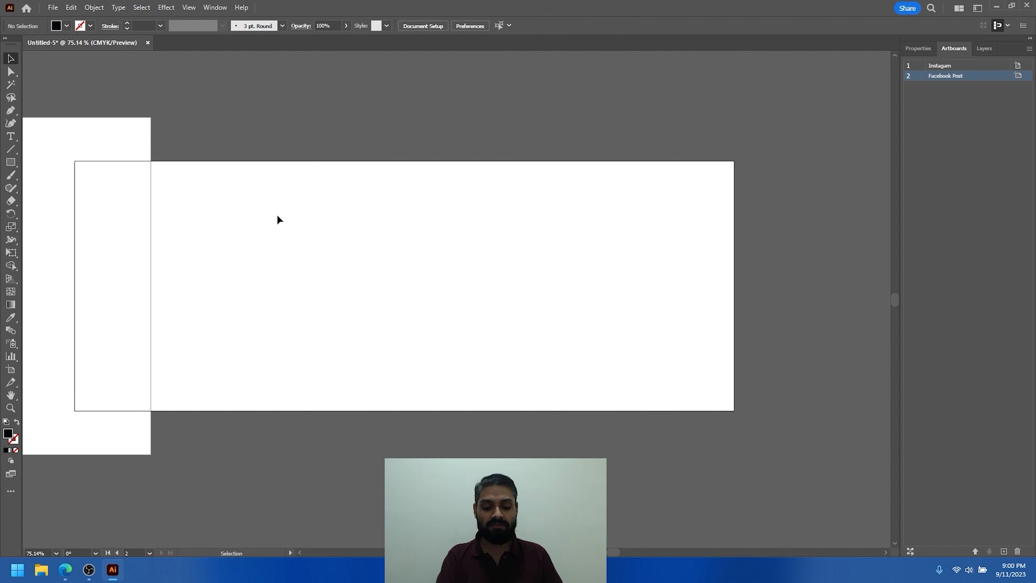
- Move the Facebook Post artboard to the right so it clears the Instagam artboard
key("shift+o")
left_click_drag(233, 224, 363, 213)
left_click_drag(457, 258, 377, 259)
left_click_drag(385, 247, 221, 172)
key("Escape")
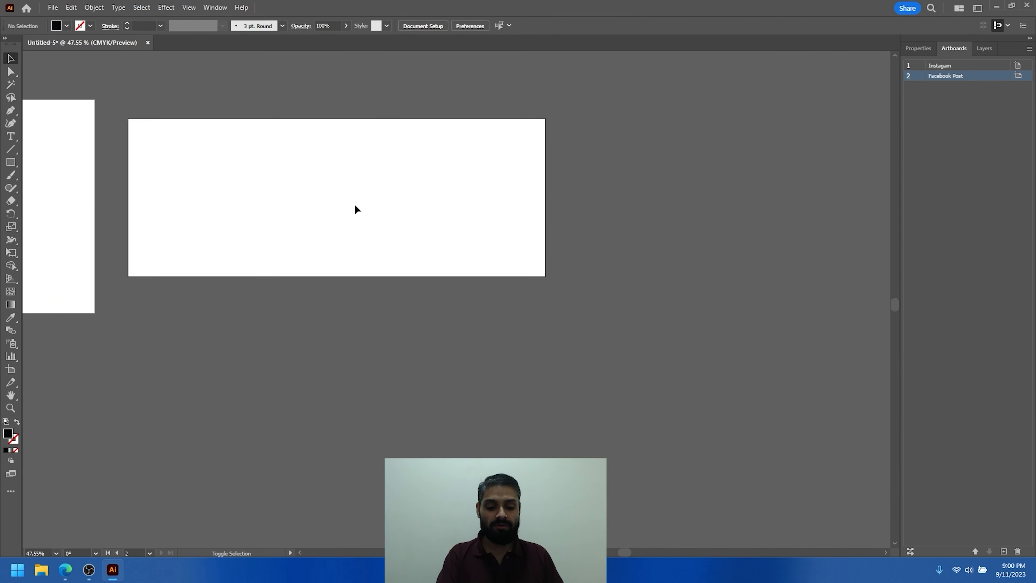
- Duplicate the Facebook Post artboard and place the copy directly below it
key("shift+o")
left_click_drag(322, 200, 319, 415)
left_click_drag(311, 366, 367, 322)
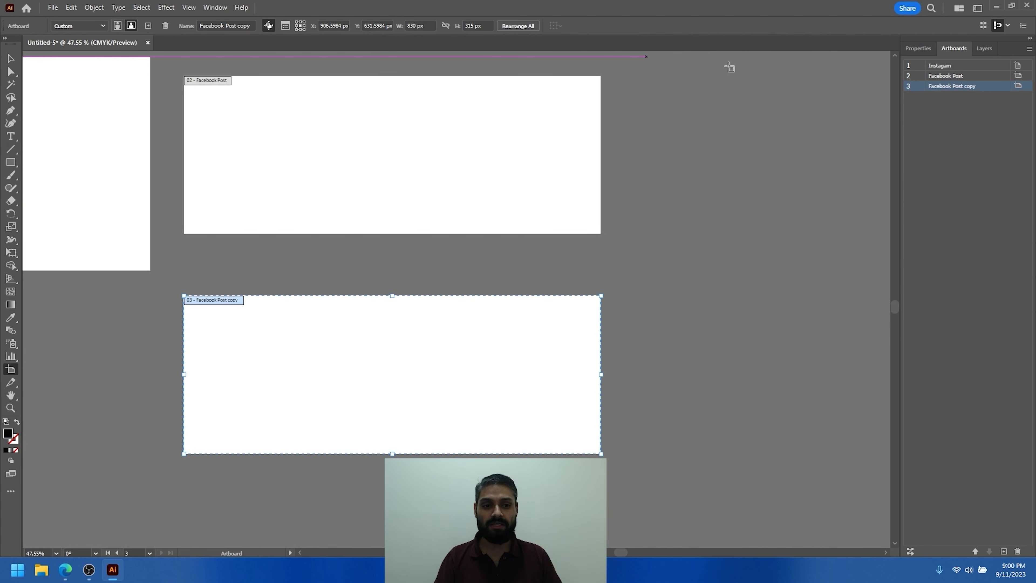
- Rename the third artboard, the copy of Facebook Post, as "Profile Pic"
double_click(963, 86)
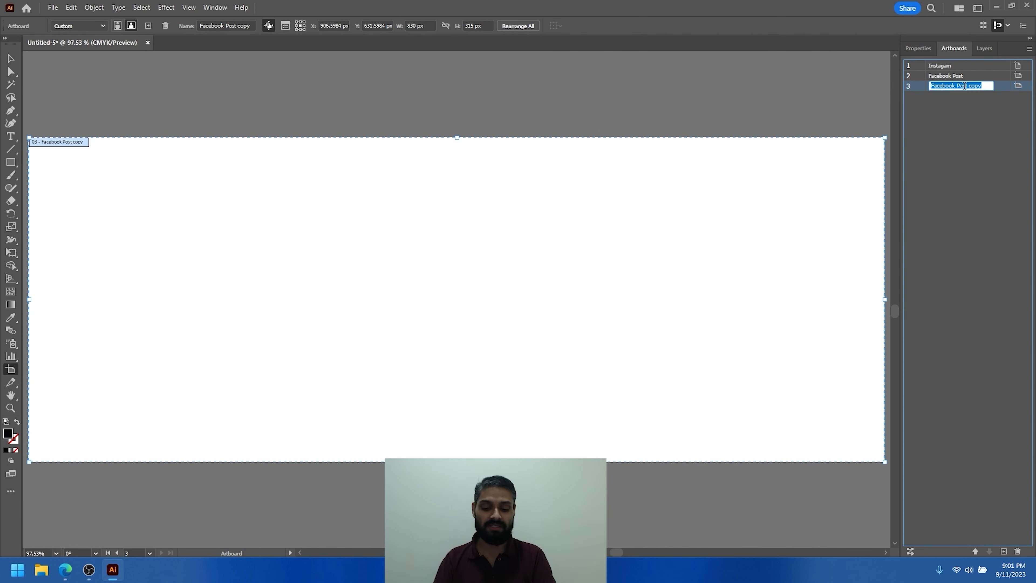
type("F")
type("Prof")
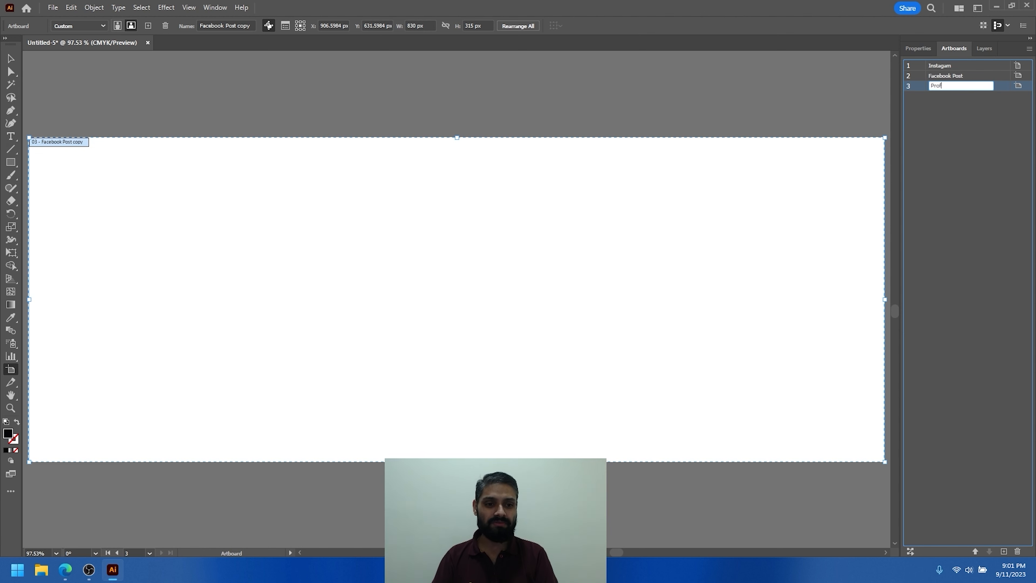
type("ile Pic")
key("Return")
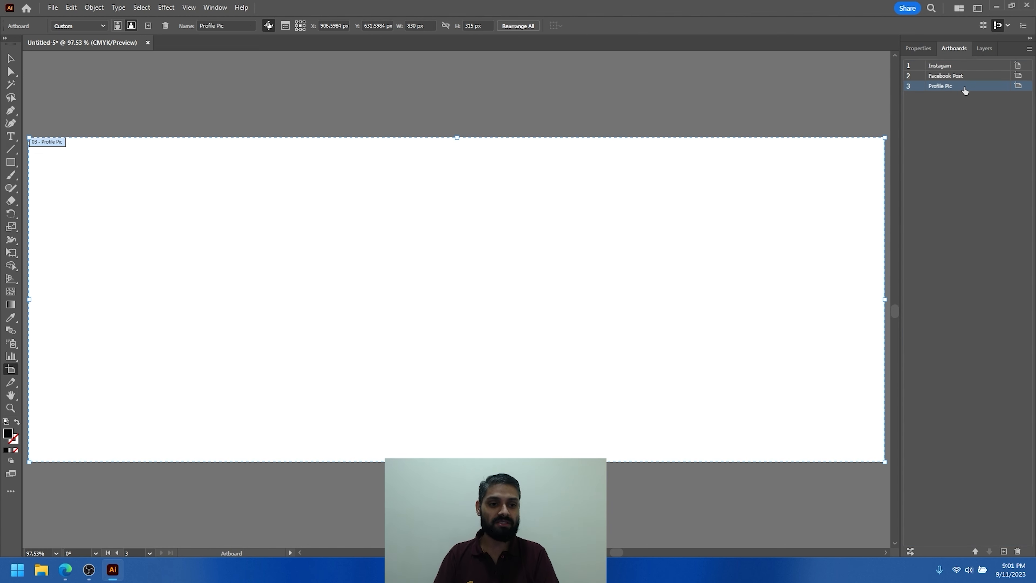
- Set the Profile Pic artboard's width and height both to 512 px
scroll(564, 243, "down", 5)
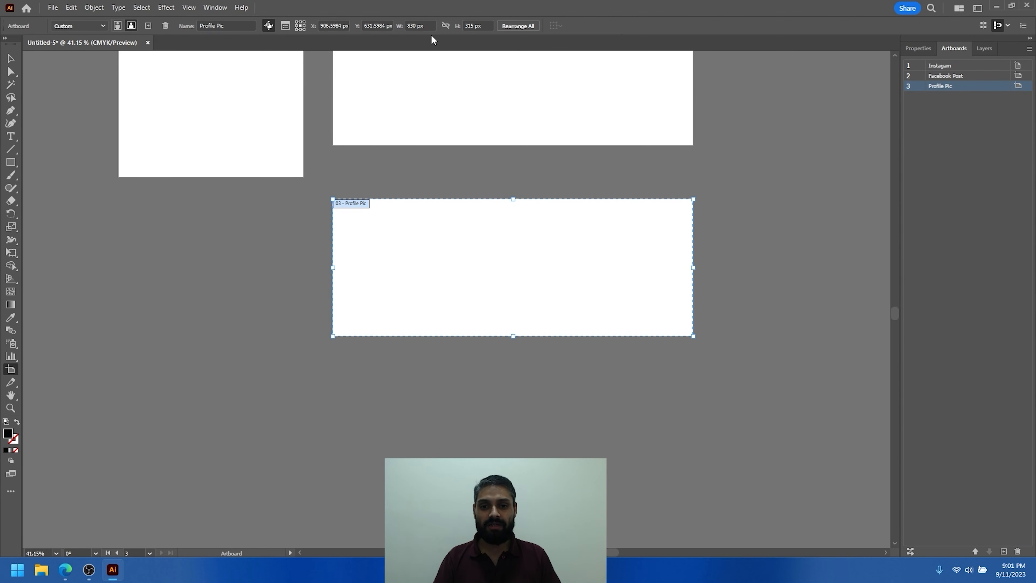
left_click(427, 24)
type("51")
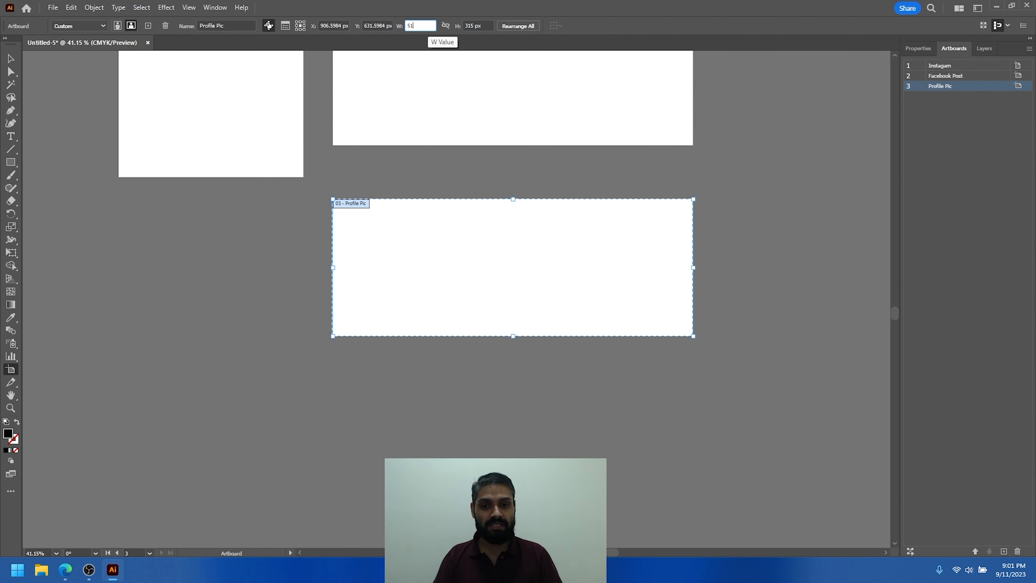
key("Tab")
type("512")
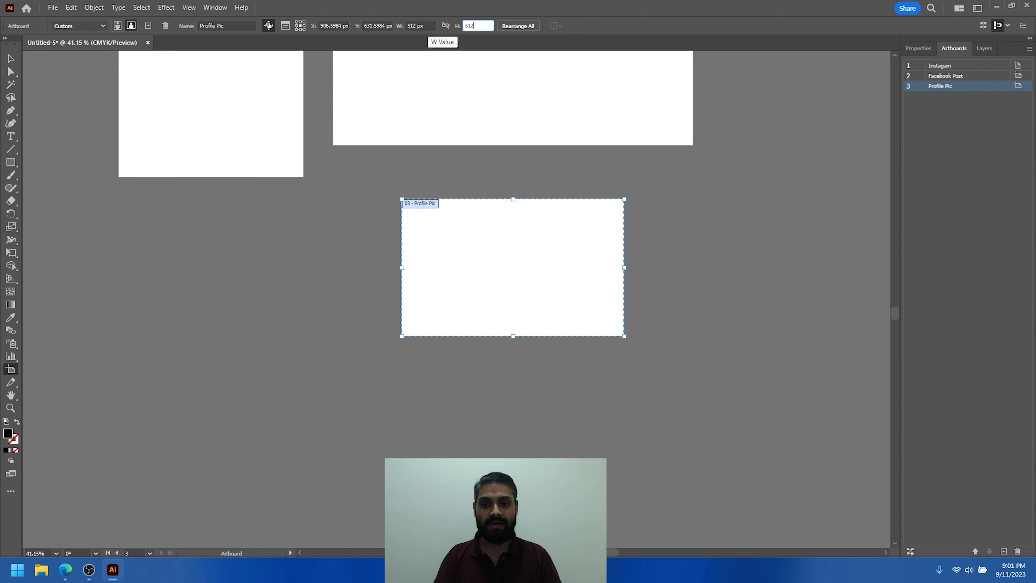
key("Tab")
scroll(525, 245, "down", 1)
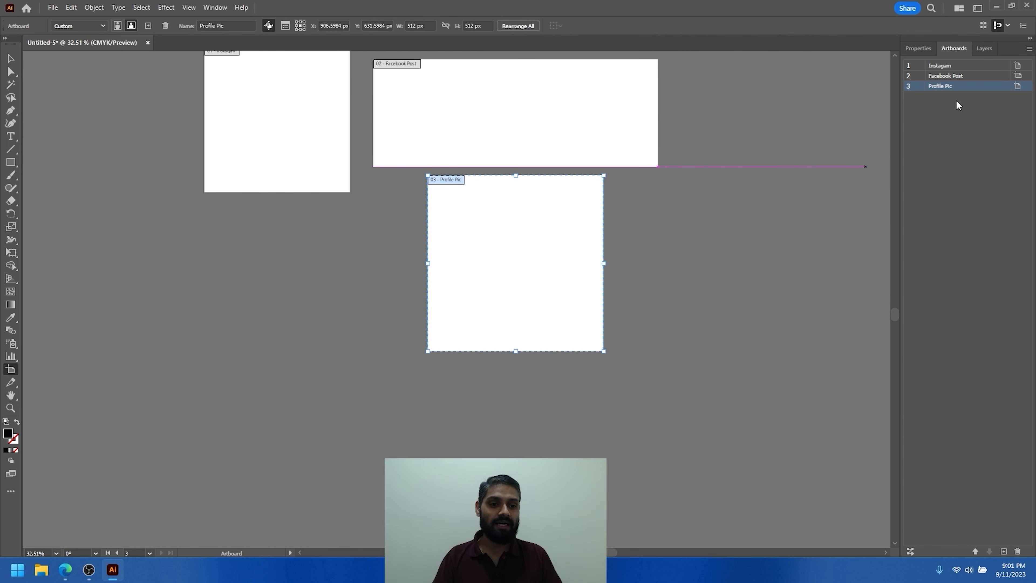
- Duplicate the Facebook Post artboard and place the copy below and to the right, well clear of the other artboards
scroll(555, 176, "right", 5)
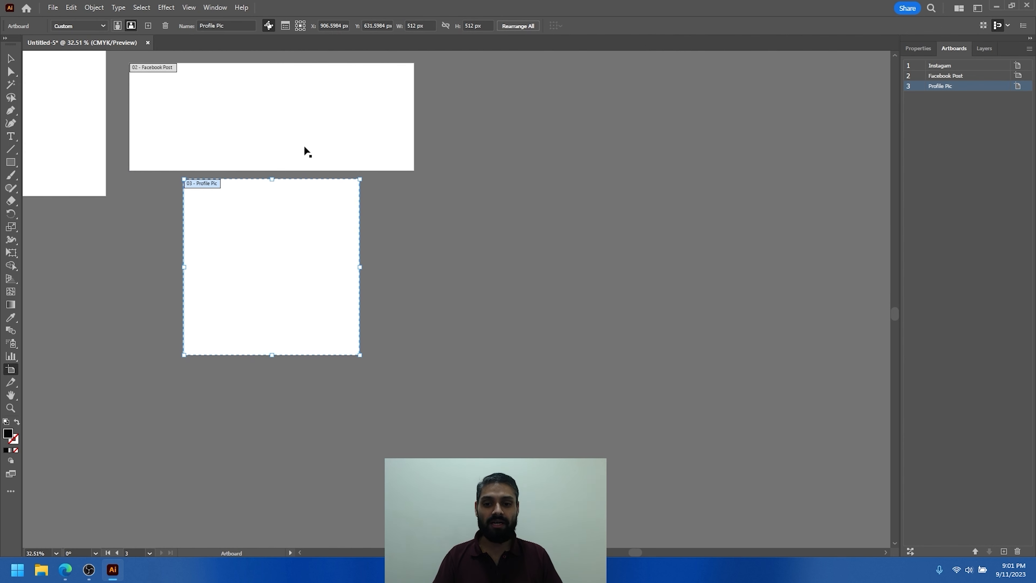
left_click(248, 118)
left_click_drag(236, 118, 580, 138)
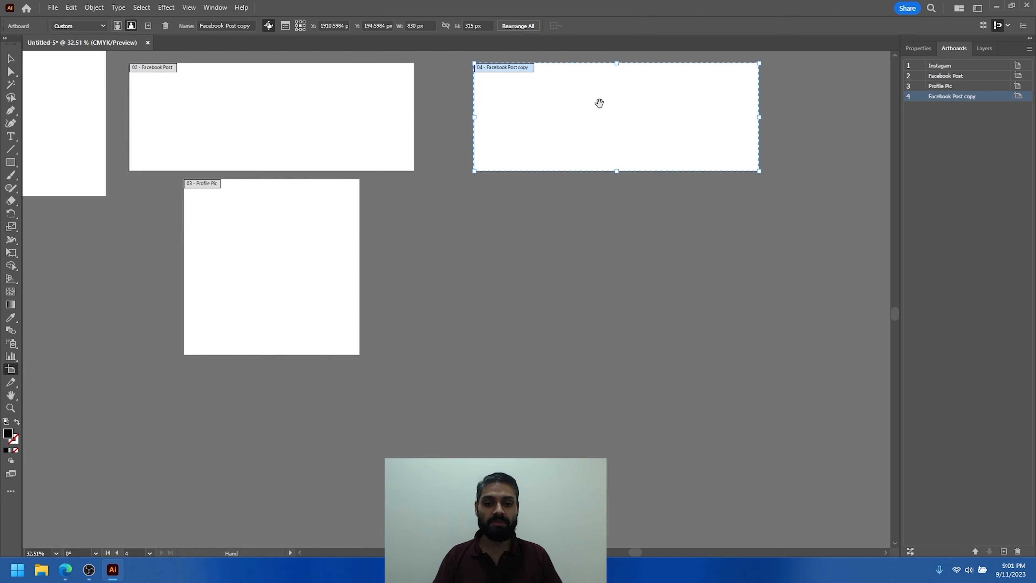
scroll(530, 135, "right", 5)
scroll(462, 166, "down", 3)
left_click_drag(407, 162, 480, 306)
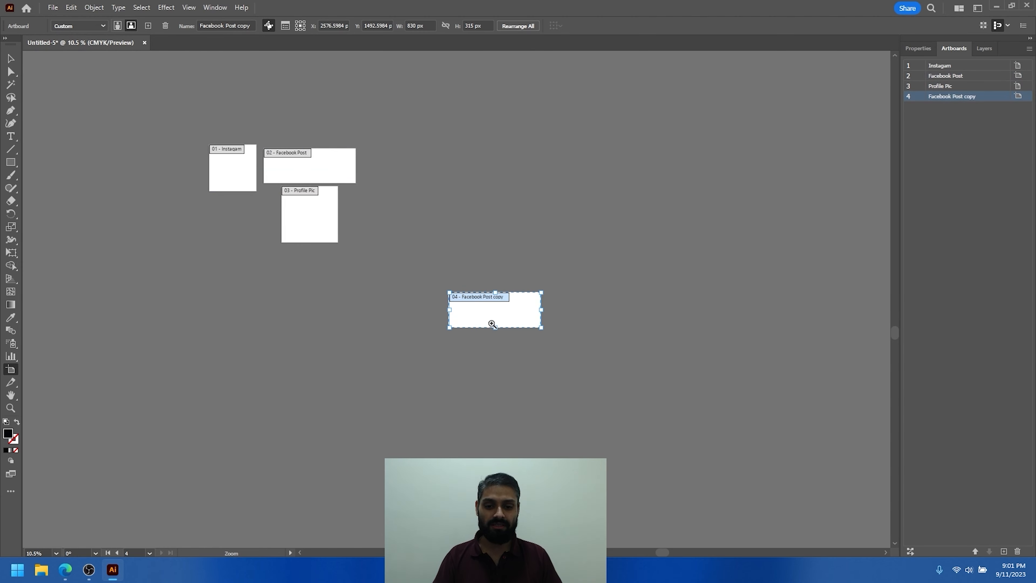
- Set the Facebook Post copy artboard's width to 1920 px and height to 1080 px
scroll(481, 315, "up", 4)
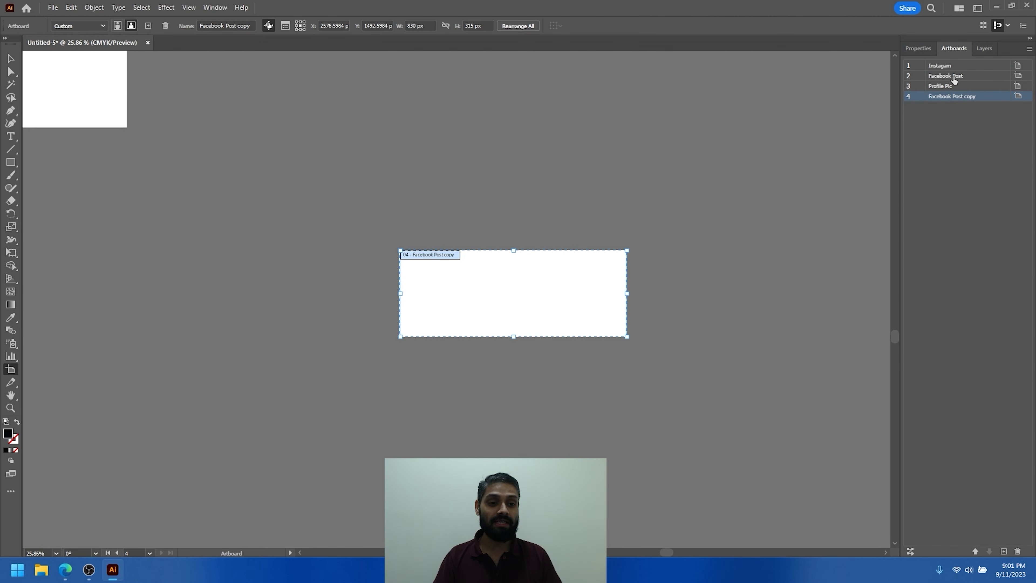
double_click(962, 97)
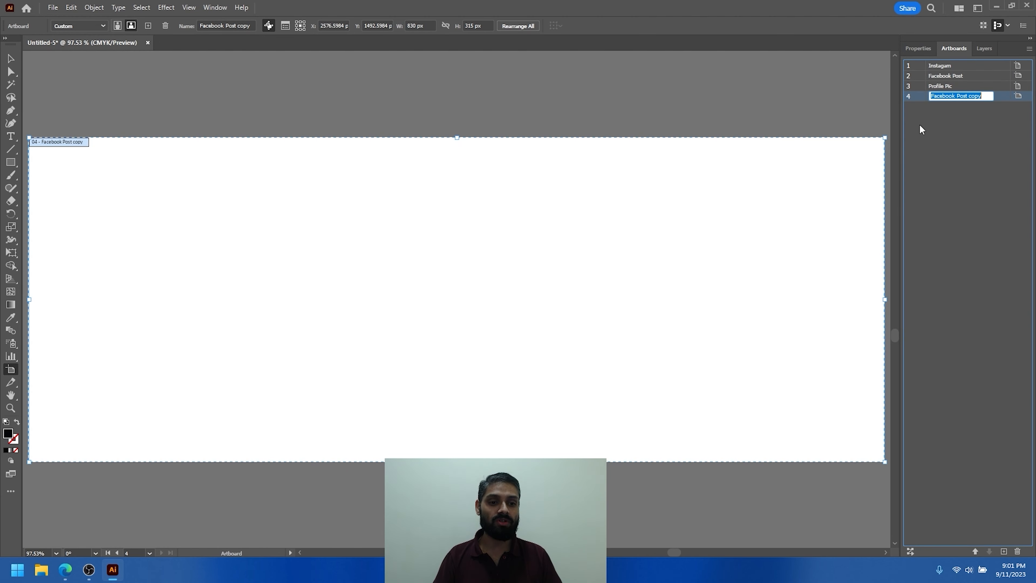
left_click(425, 25)
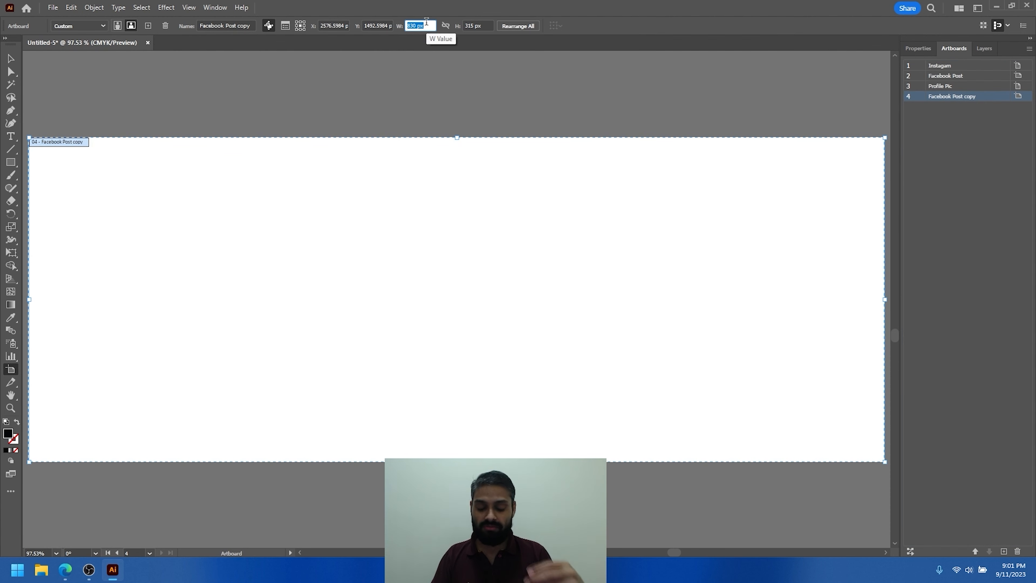
type("1920")
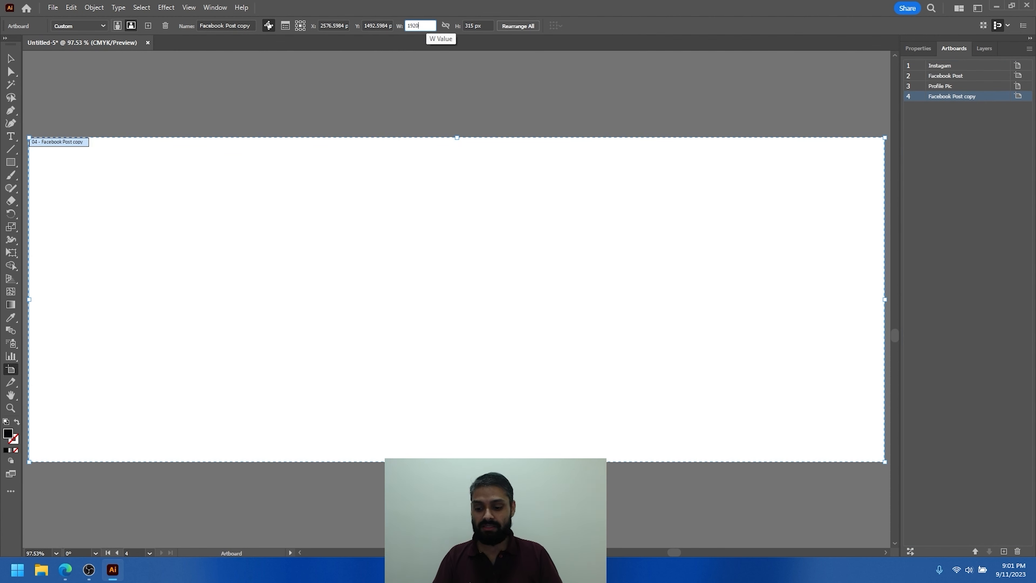
key("Tab")
type("1080")
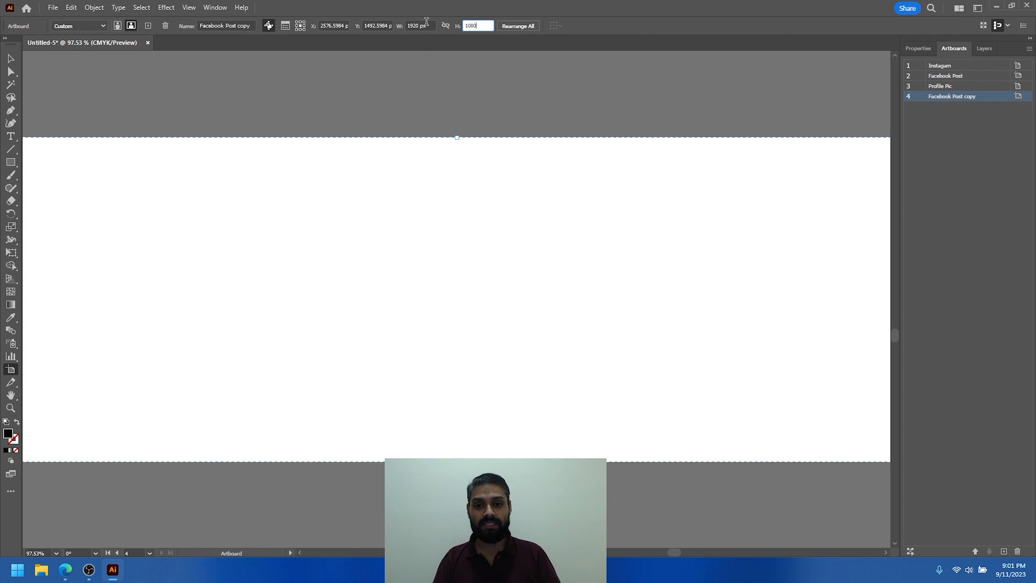
left_click_drag(579, 202, 437, 203, "ctrl")
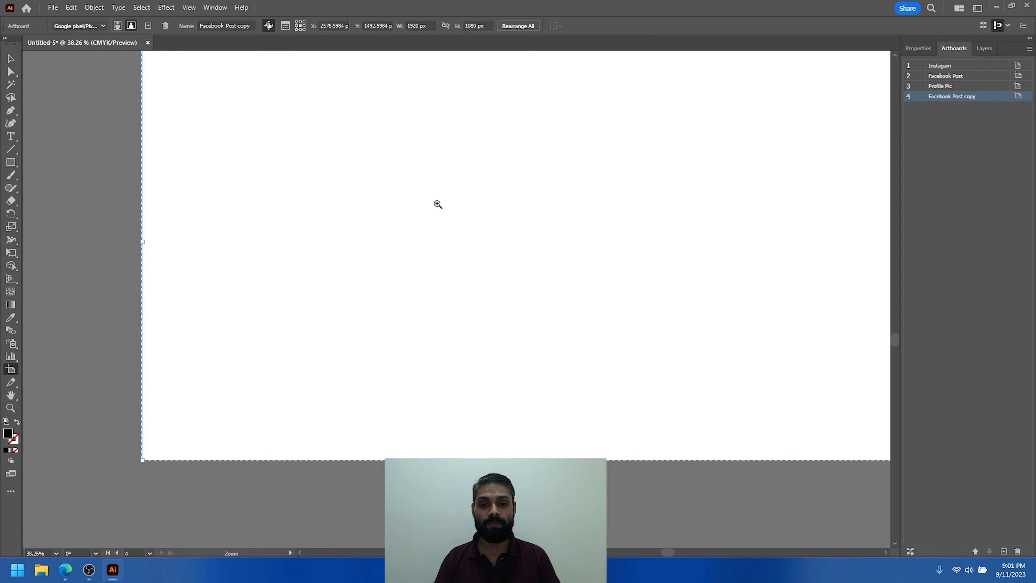
left_click_drag(560, 234, 375, 232, "ctrl")
- Rename the fourth artboard, the copy of Facebook Post, as "Linkedin Articles"
key("v")
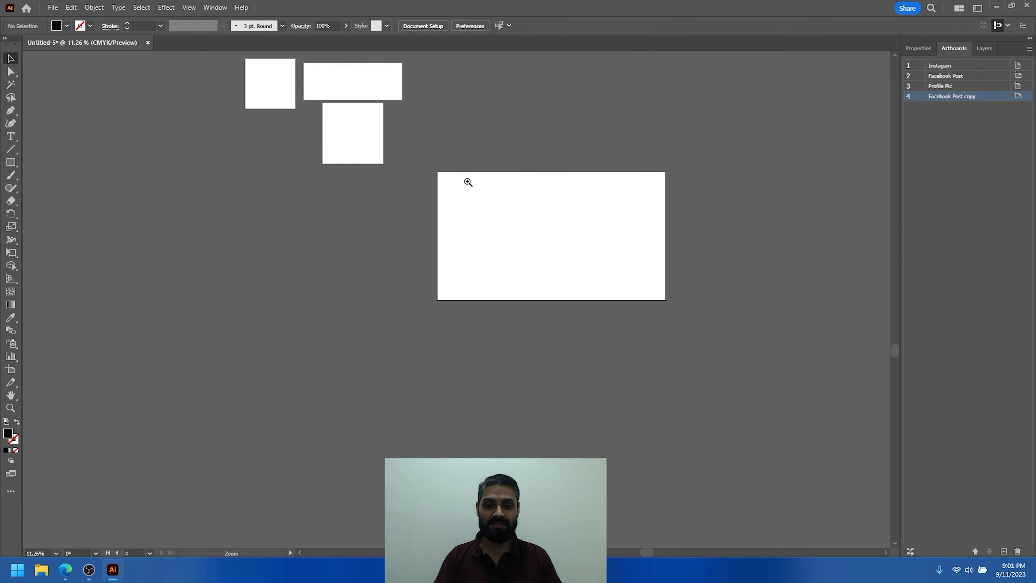
left_click_drag(494, 182, 548, 178, "ctrl")
double_click(955, 97)
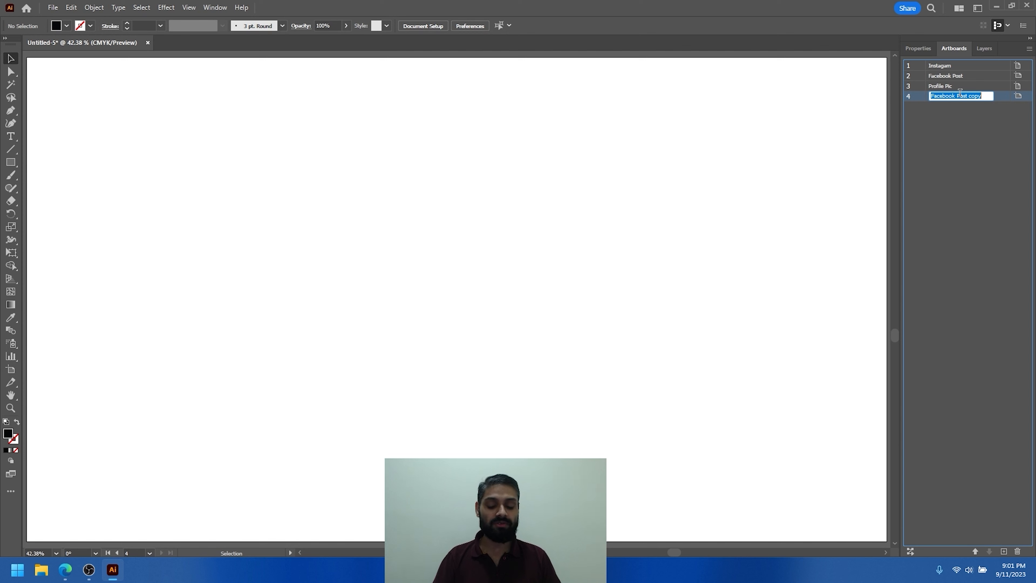
type("Linkedin")
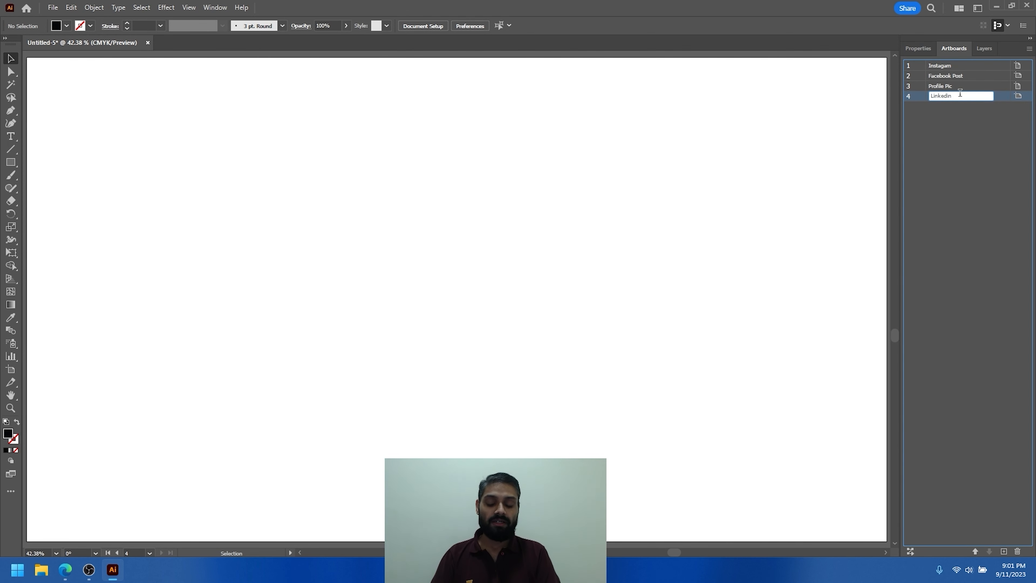
type(" Articles")
key("Return")
- Rearrange all artboards in a grid by row with 2 columns and 20 px spacing, moving artwork with the artboards
key("ctrl+alt+0")
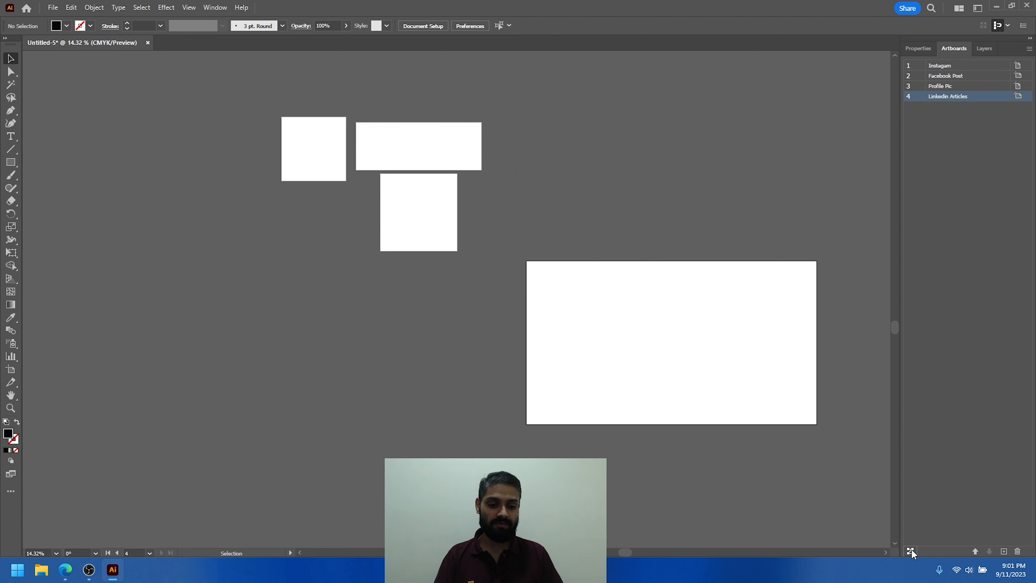
left_click(910, 550)
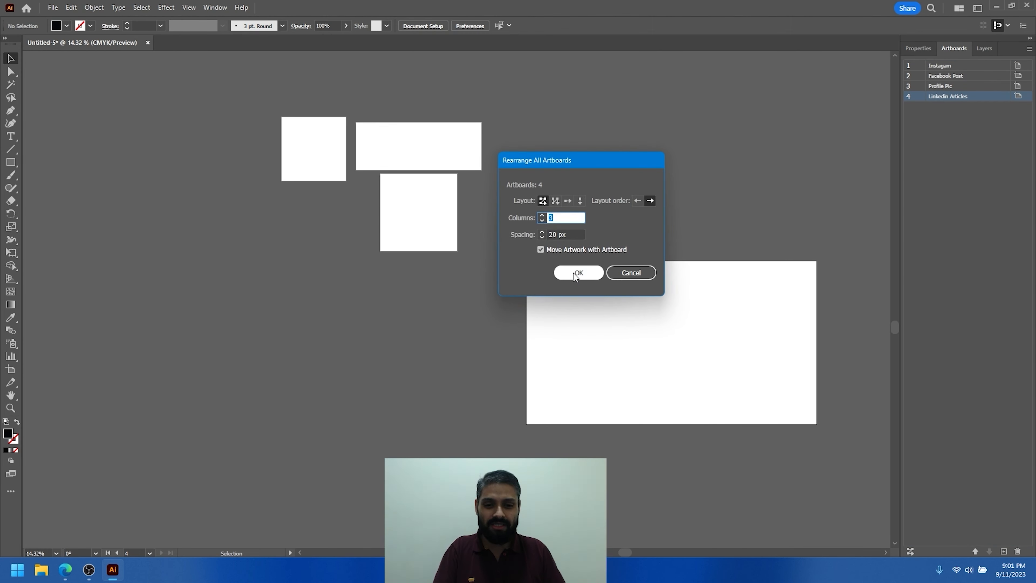
left_click(542, 214)
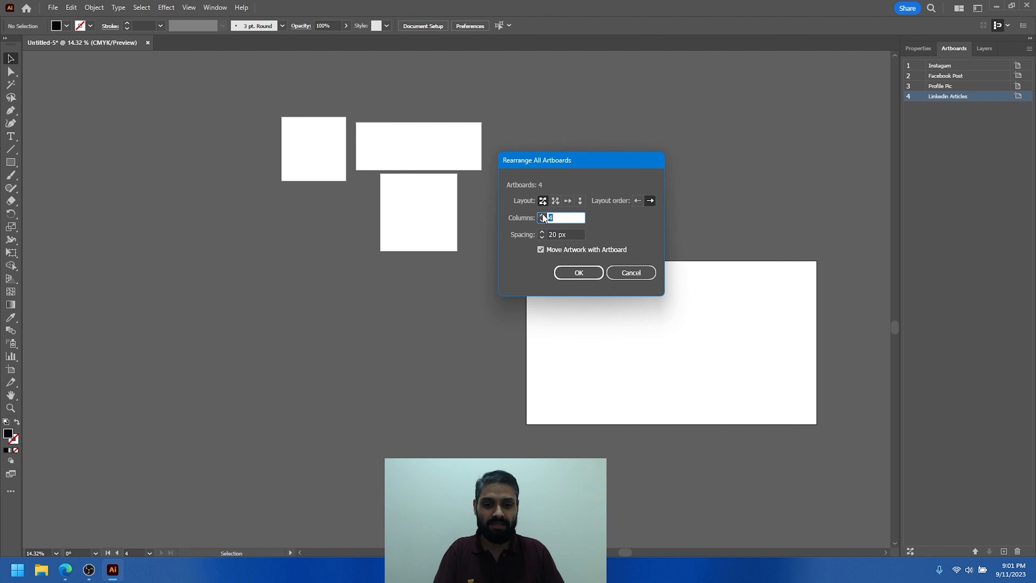
left_click_drag(546, 217, 567, 217)
type("2")
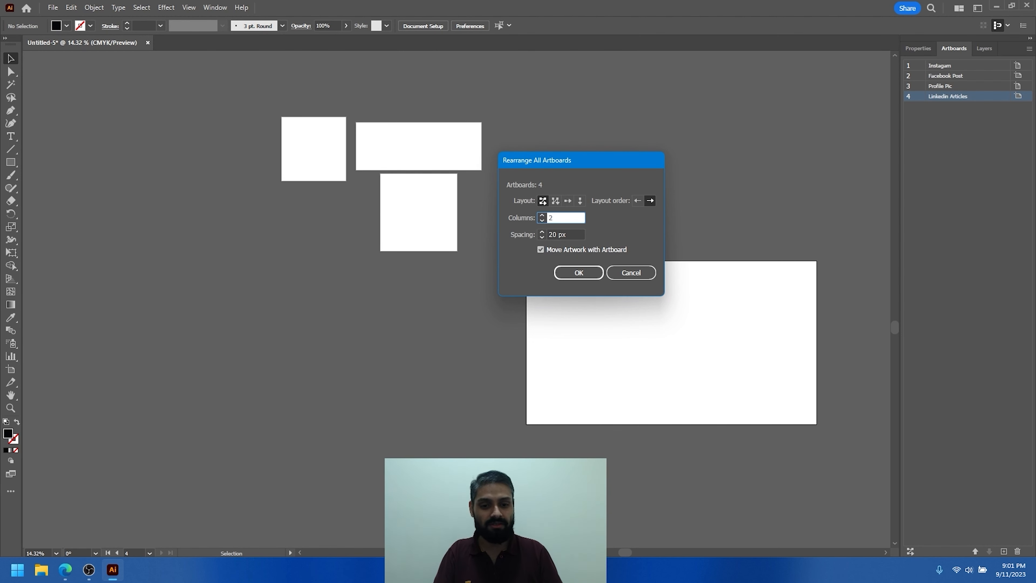
left_click(581, 274)
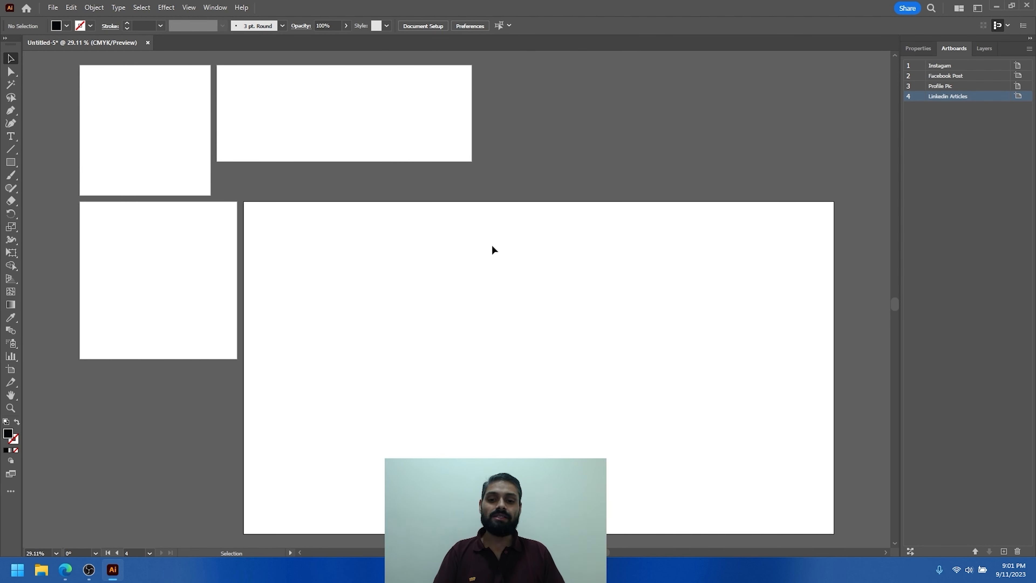
scroll(415, 231, "down", 3)
scroll(229, 142, "up", 6)
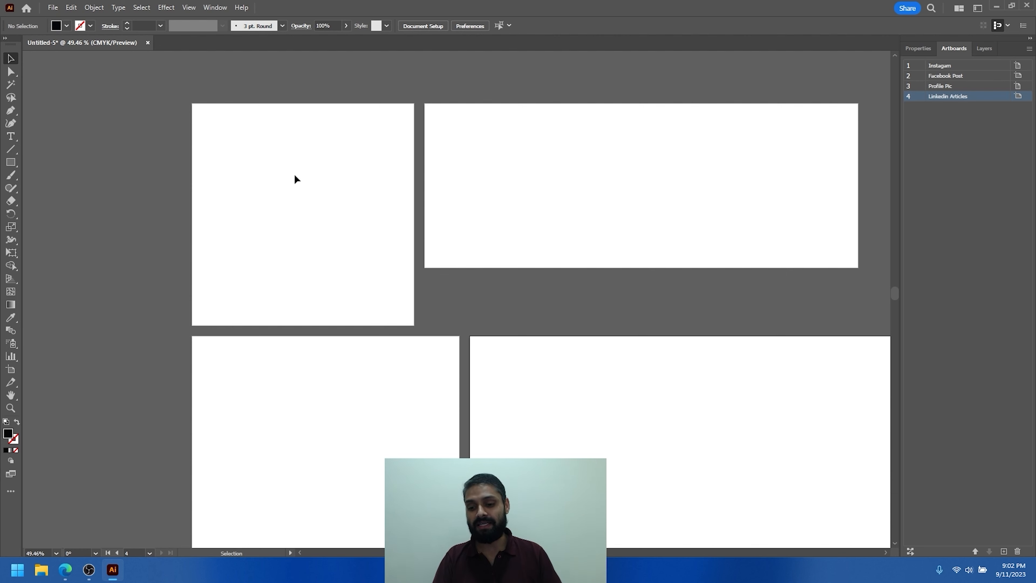
- Switch to the browser and look through the post designs on the tecno_light Instagram page
left_click(65, 569)
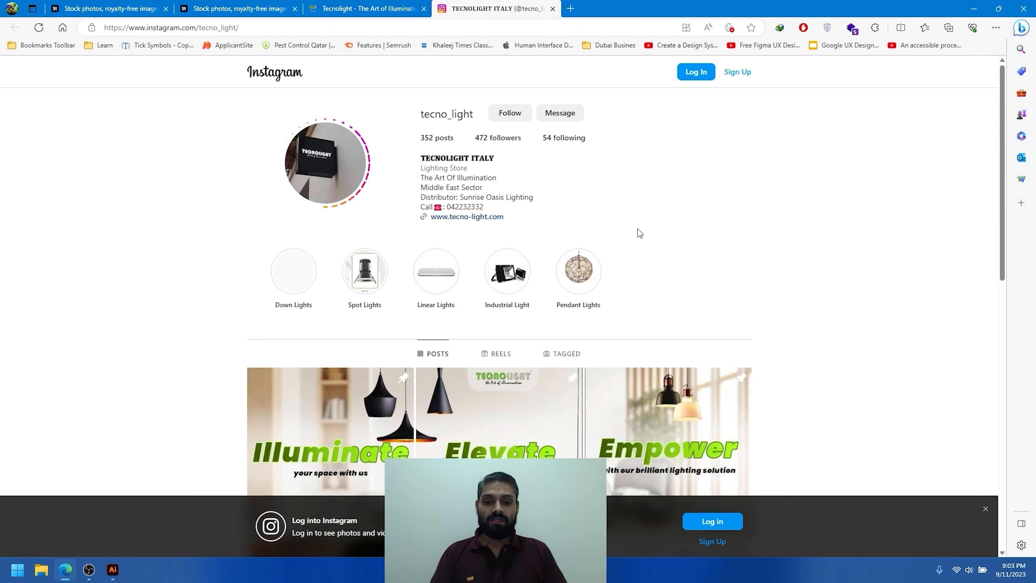
scroll(638, 230, "down", 4)
scroll(637, 232, "down", 8)
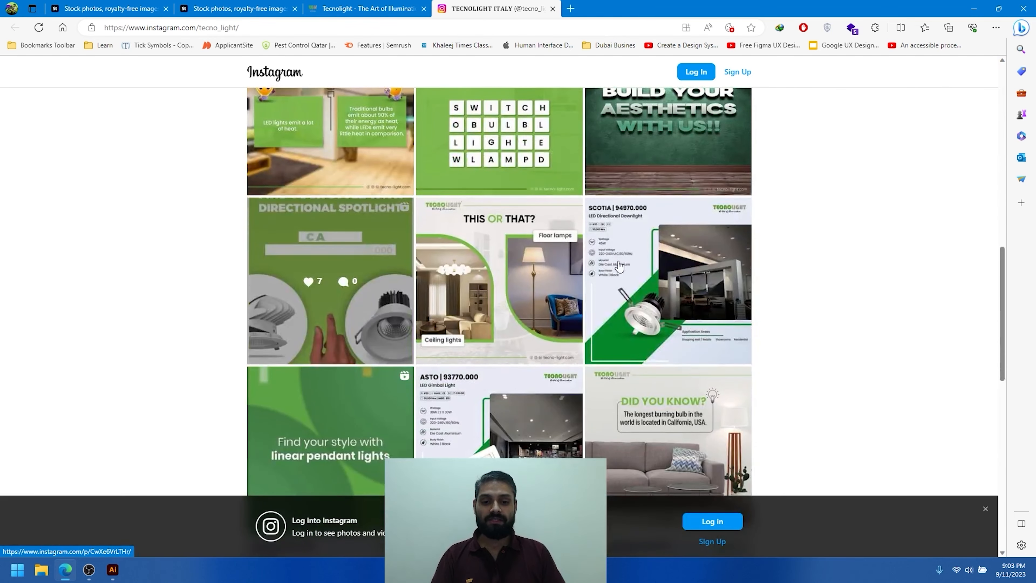
scroll(621, 288, "up", 6)
scroll(473, 210, "down", 3)
scroll(473, 210, "up", 3)
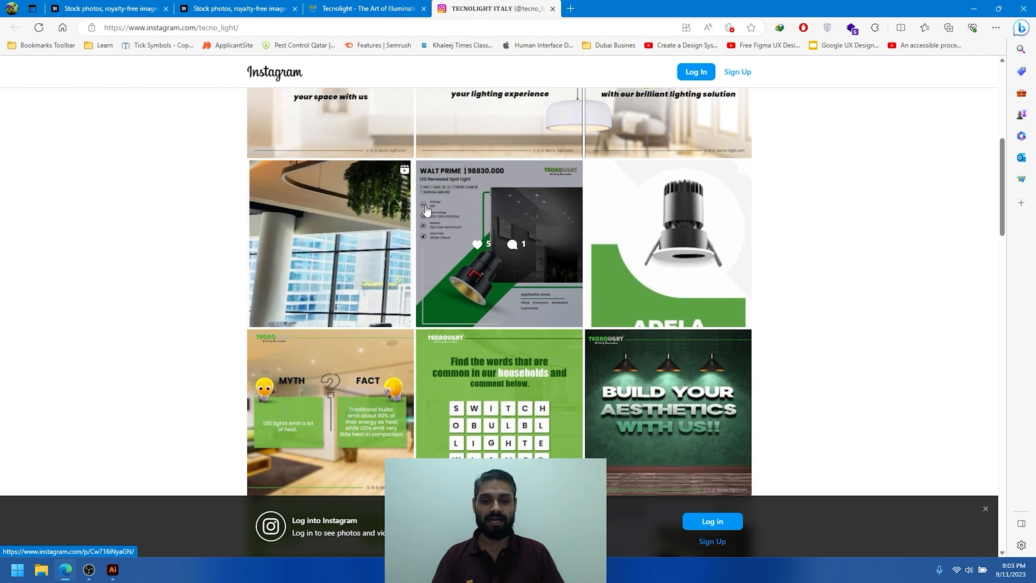
scroll(541, 278, "down", 6)
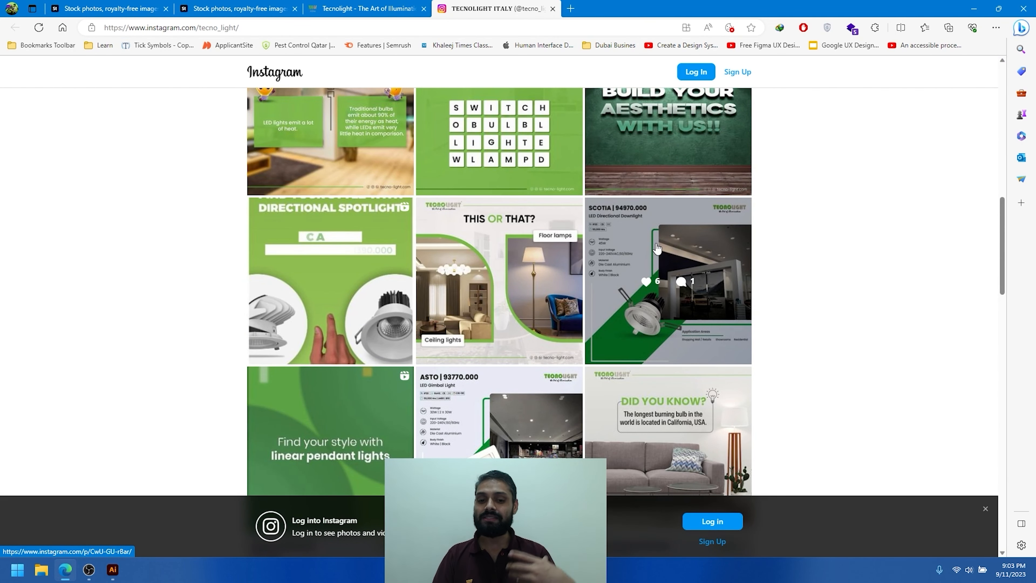
scroll(656, 247, "down", 2)
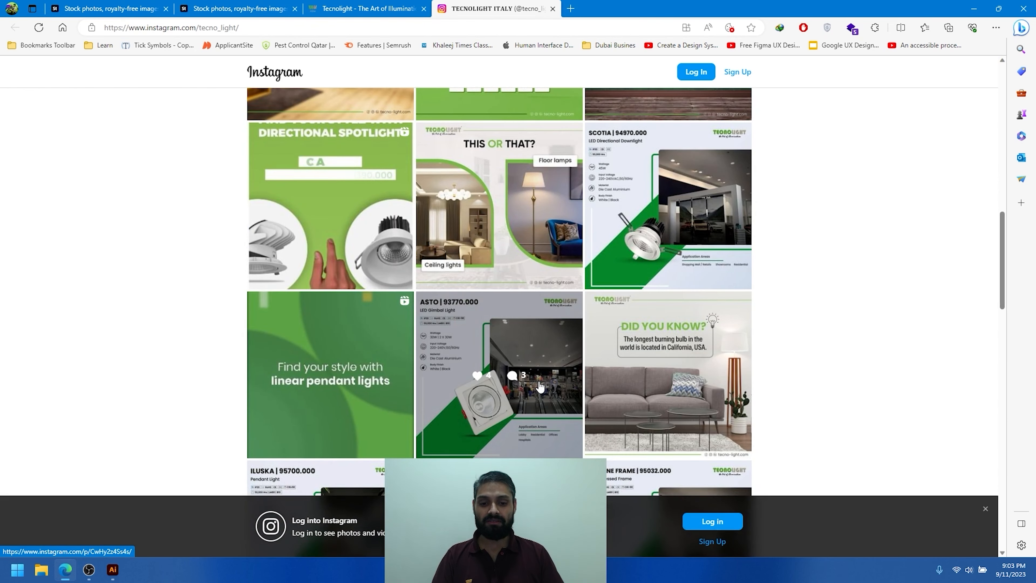
scroll(497, 270, "down", 2)
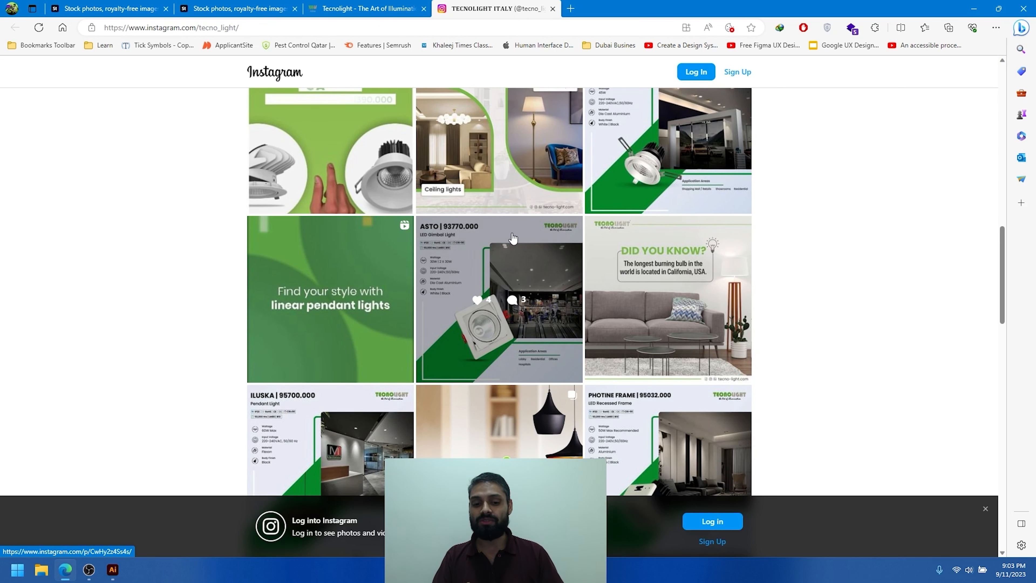
scroll(513, 238, "down", 3)
scroll(387, 270, "down", 2)
scroll(388, 270, "down", 10)
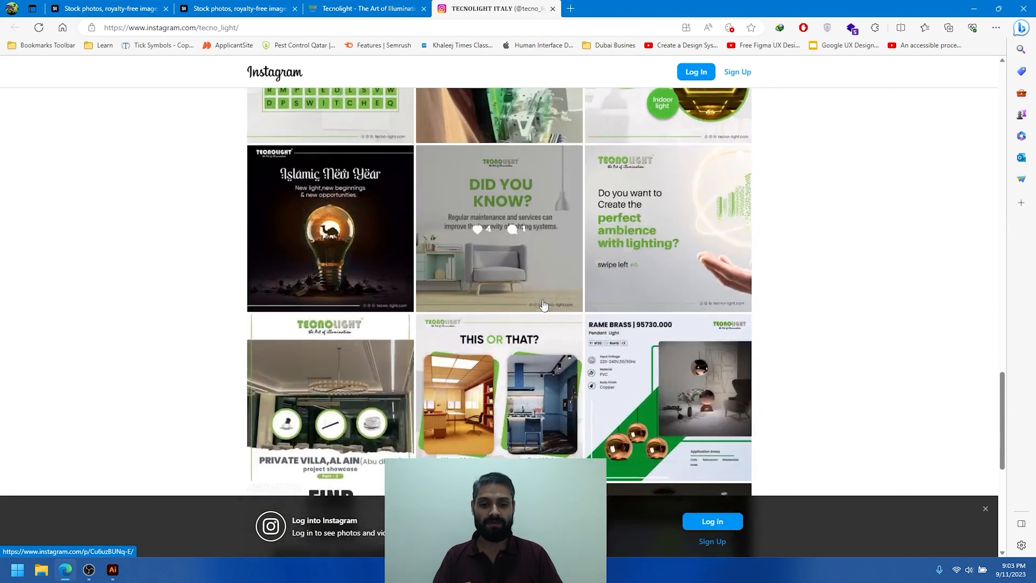
scroll(543, 304, "down", 9)
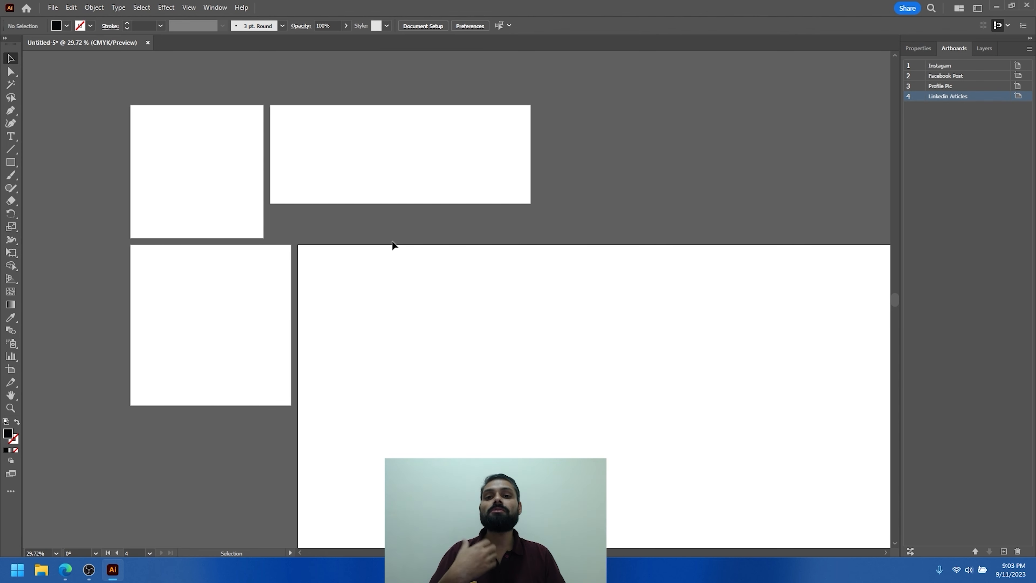
- Save the document as an Illustrator template named "Social Media" on the Desktop
left_click_drag(513, 271, 420, 271)
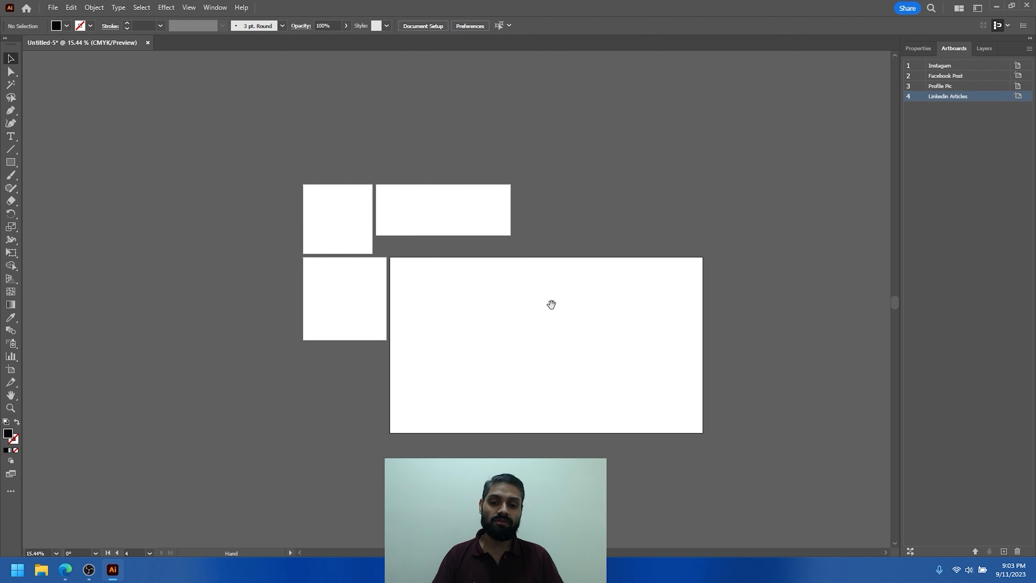
left_click_drag(550, 304, 483, 260)
left_click_drag(362, 236, 411, 237)
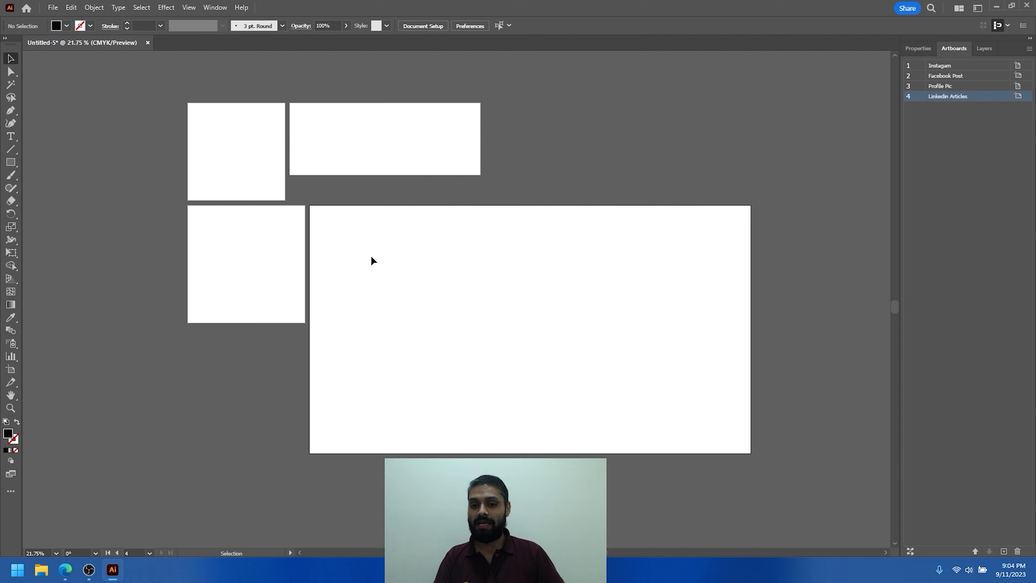
left_click(53, 8)
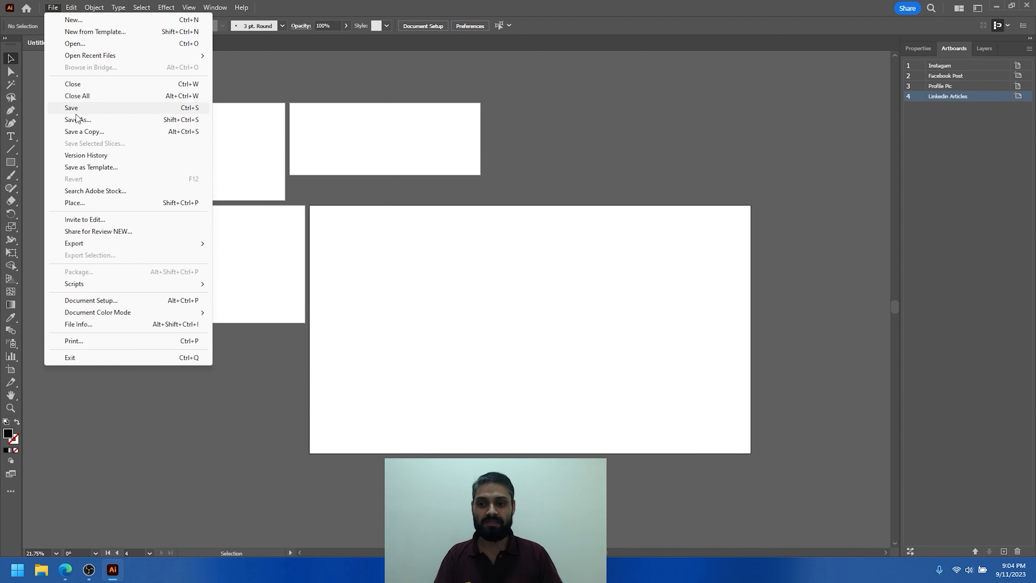
left_click(82, 167)
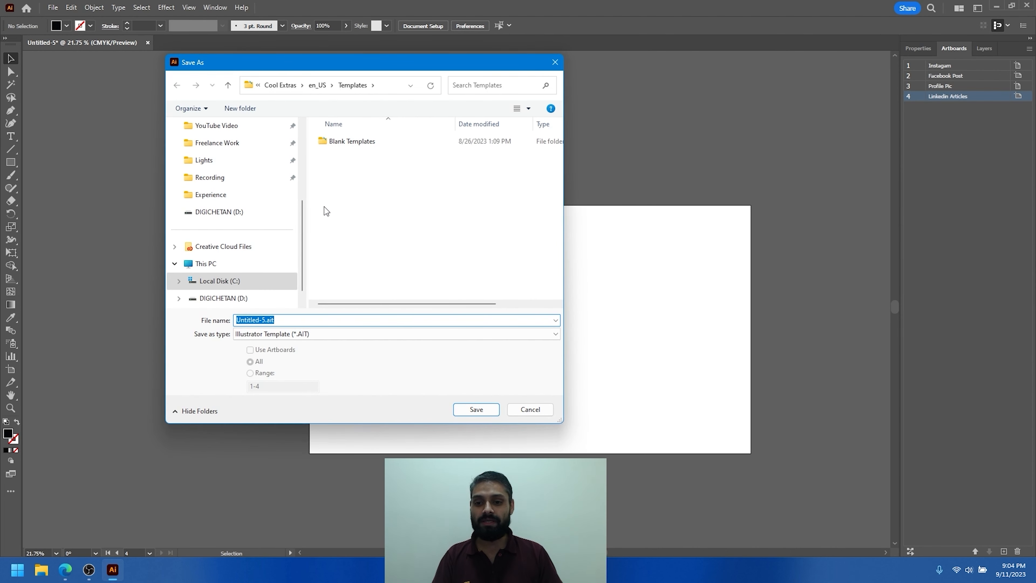
scroll(230, 163, "up", 3)
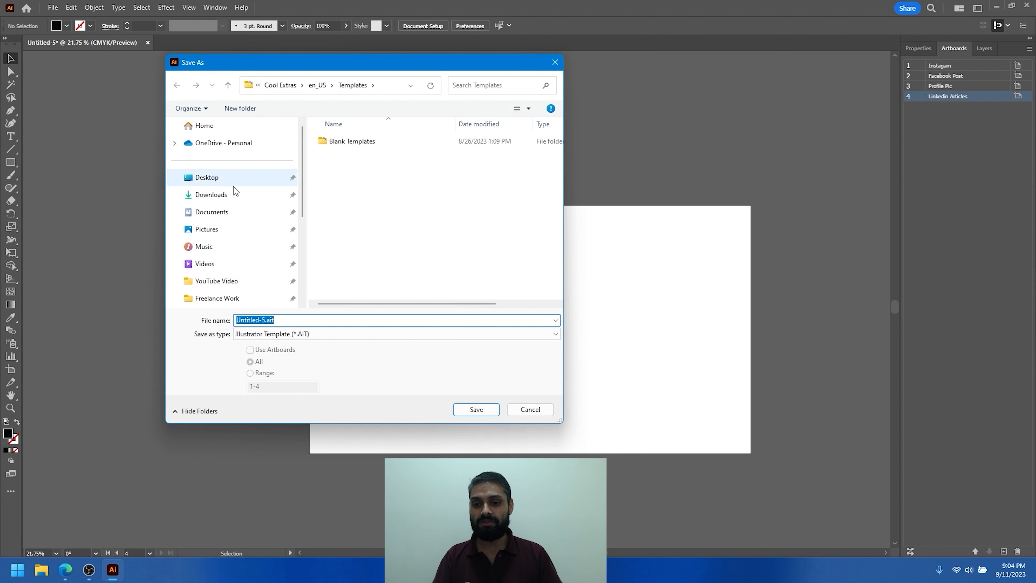
left_click(215, 179)
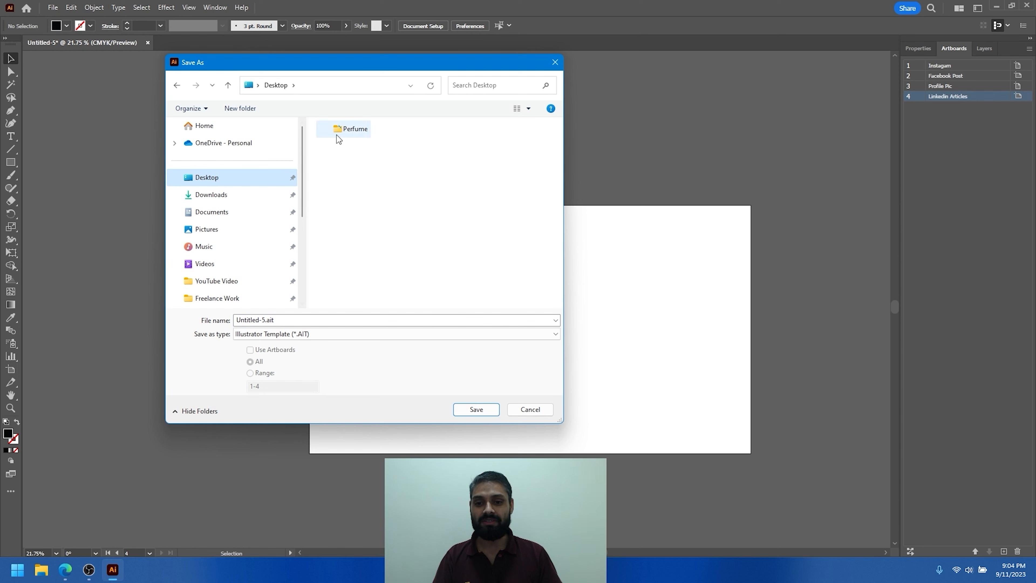
left_click(301, 319)
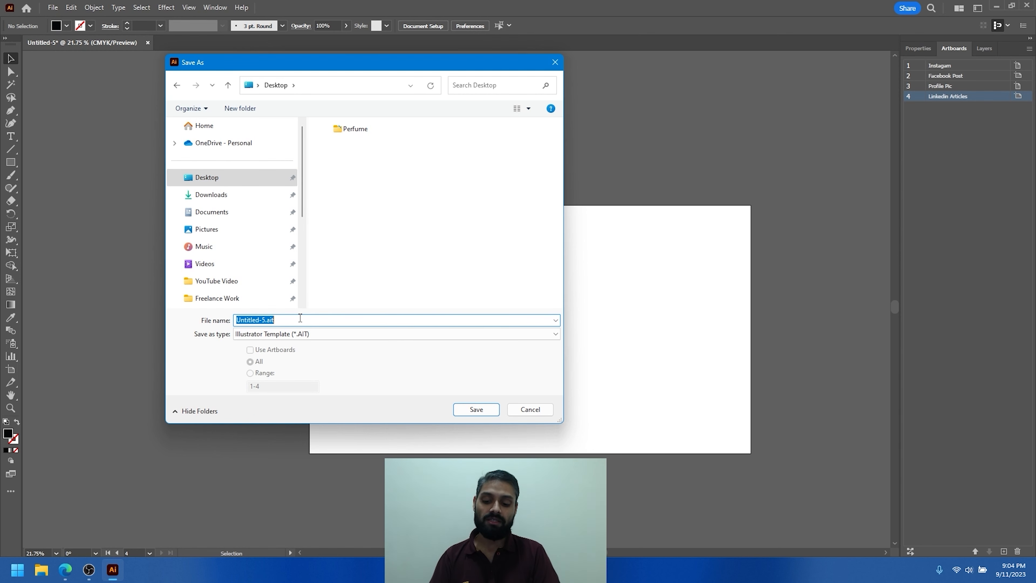
type("Social Media")
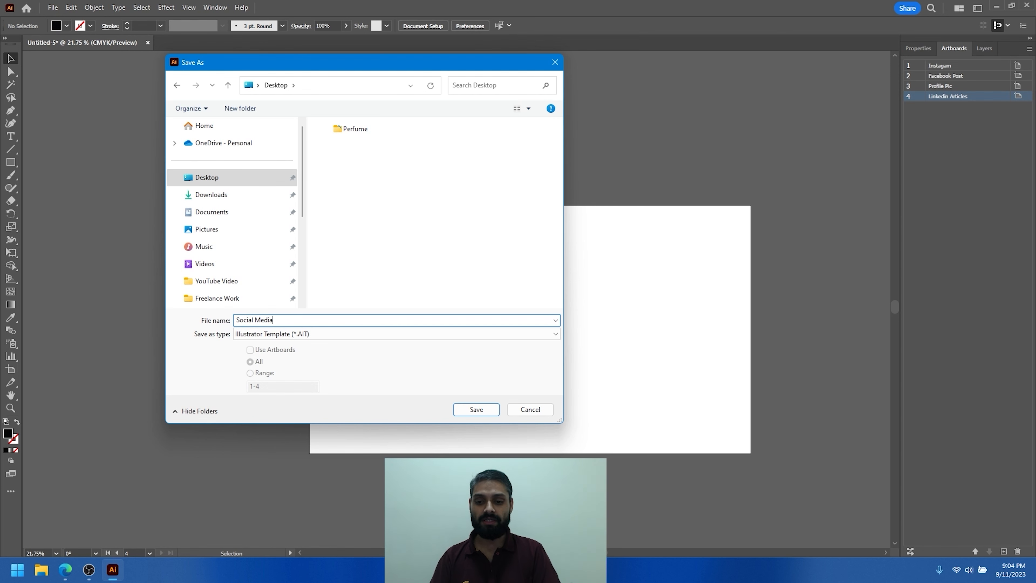
key("Return")
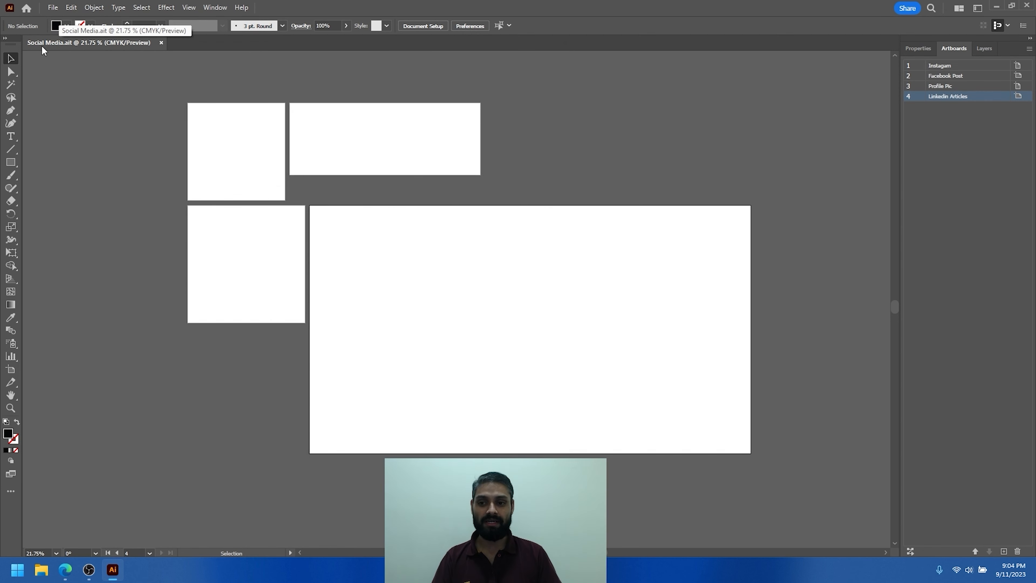
- Close the template document and open Social Media.ait from the Desktop
left_click(161, 42)
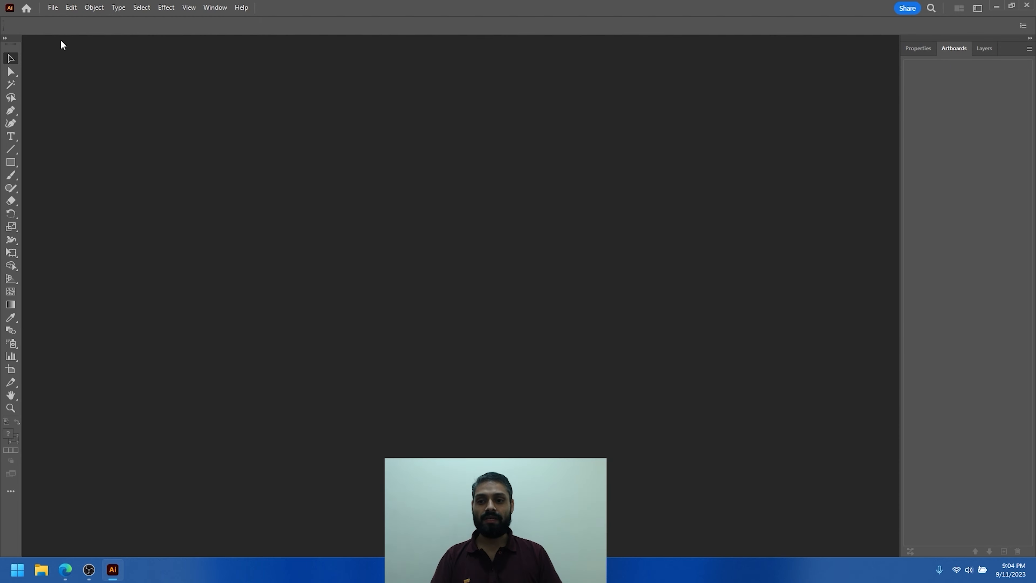
left_click(53, 8)
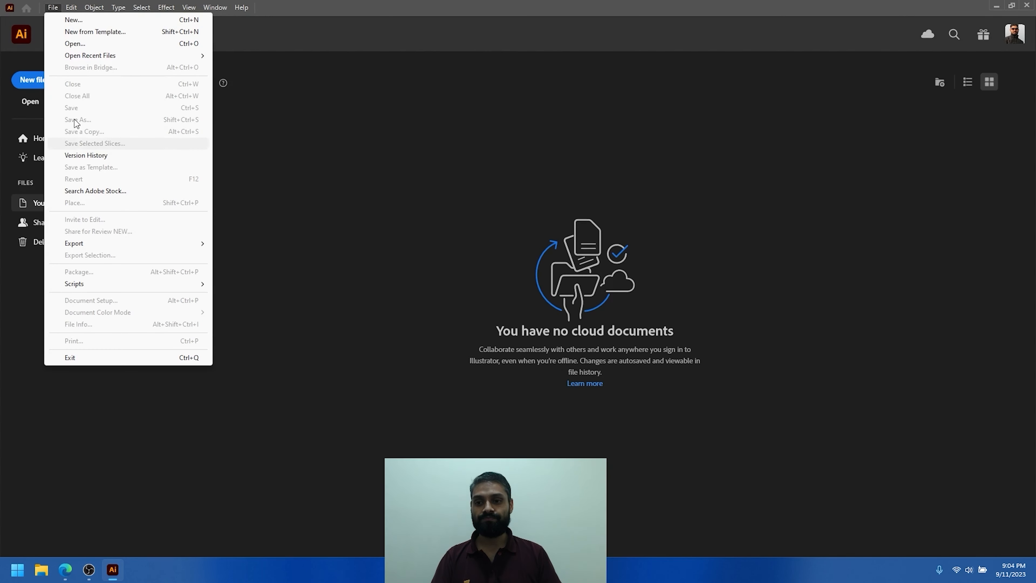
left_click(74, 43)
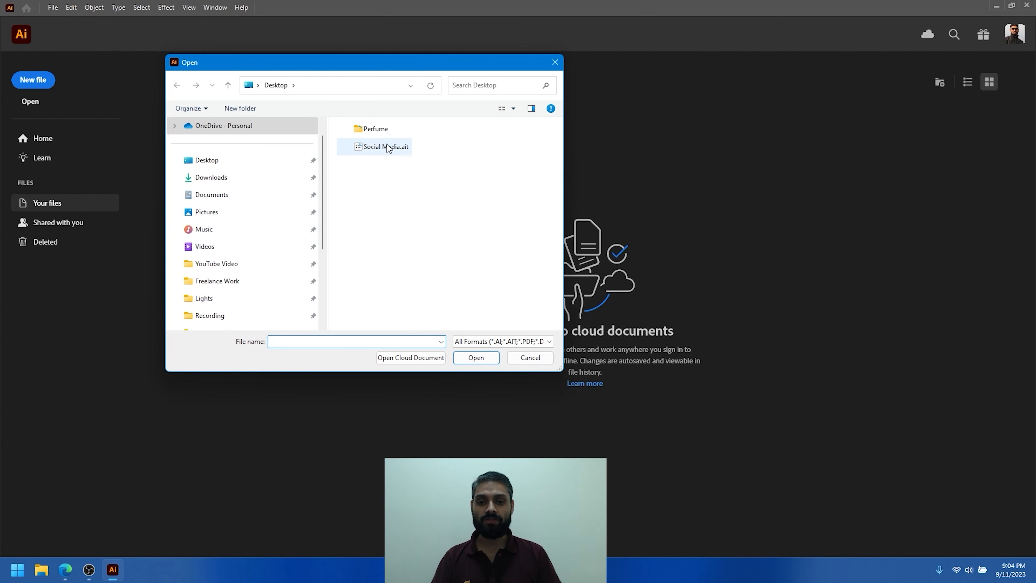
left_click(389, 149)
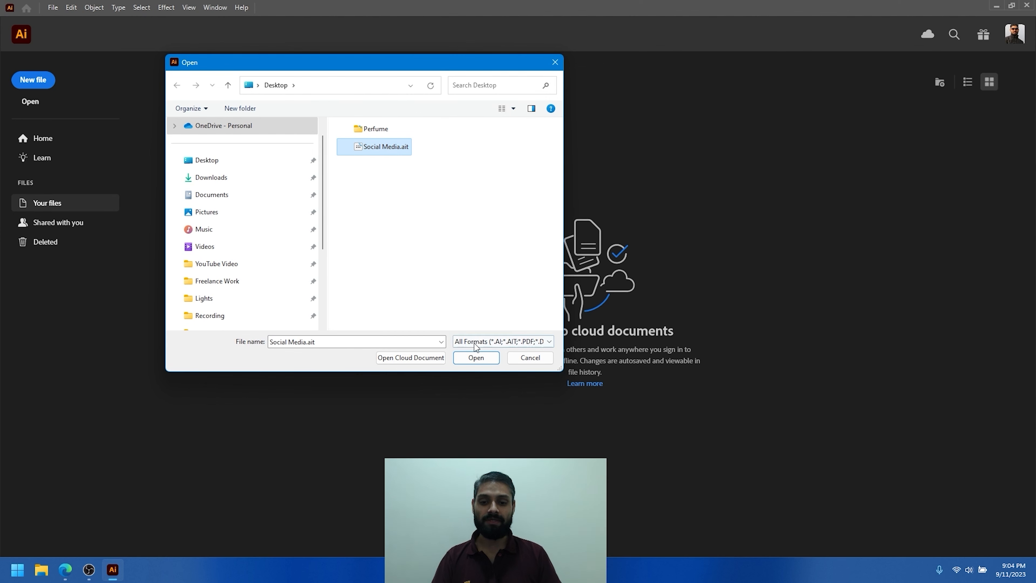
left_click(475, 357)
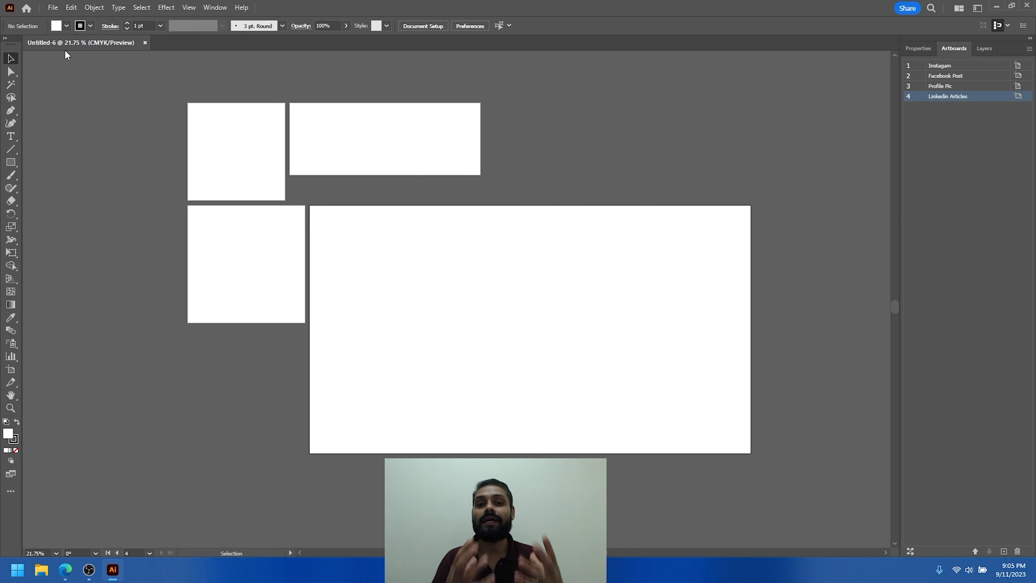
- Save the document made from the template as "Social Media 2" in Illustrator format, and close it
left_click(53, 8)
left_click(78, 109)
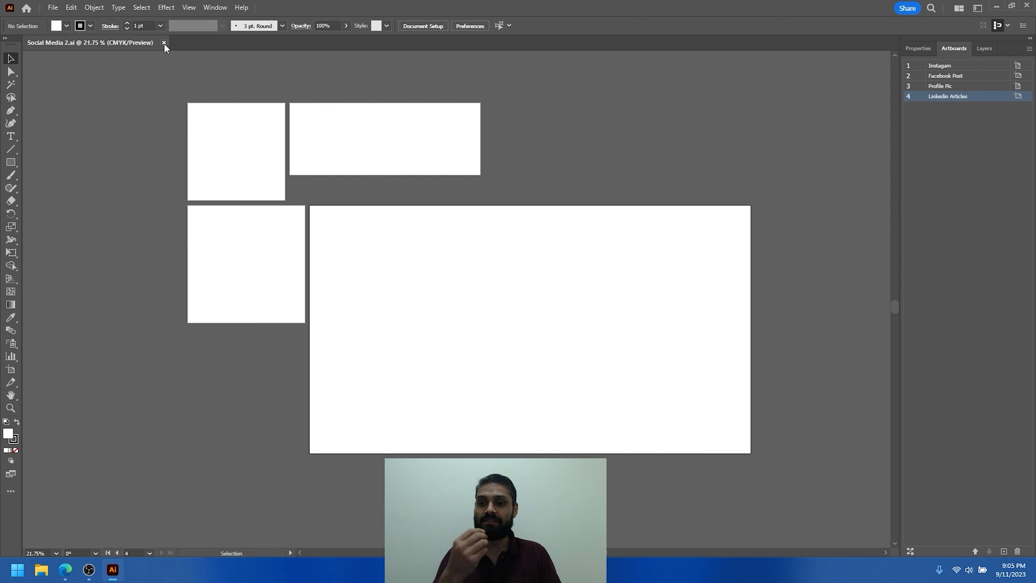
left_click(163, 42)
- Create a new 150 x 150 mm RGB document with one artboard
left_click(52, 7)
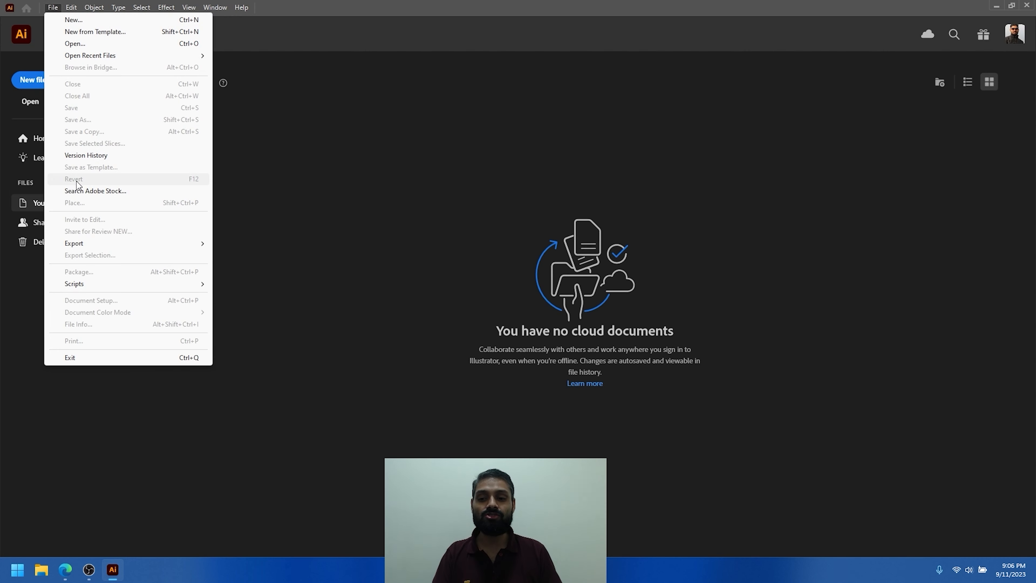
left_click(342, 159)
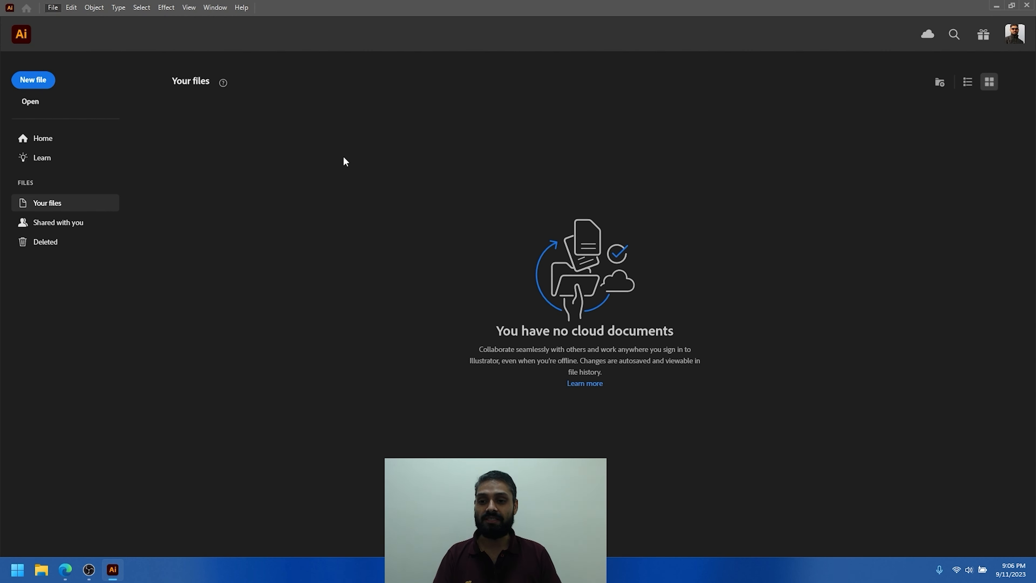
left_click(39, 80)
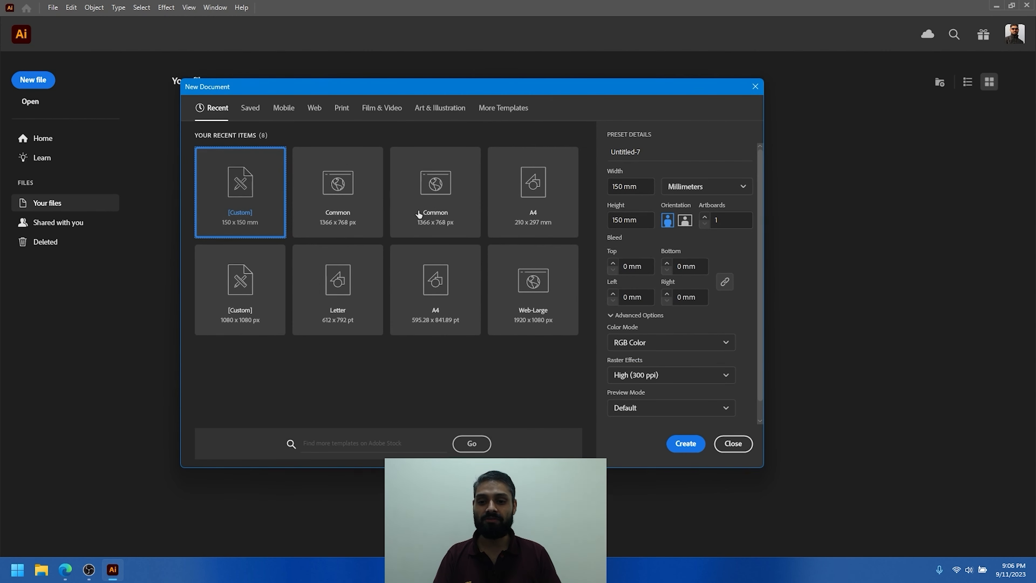
left_click(686, 443)
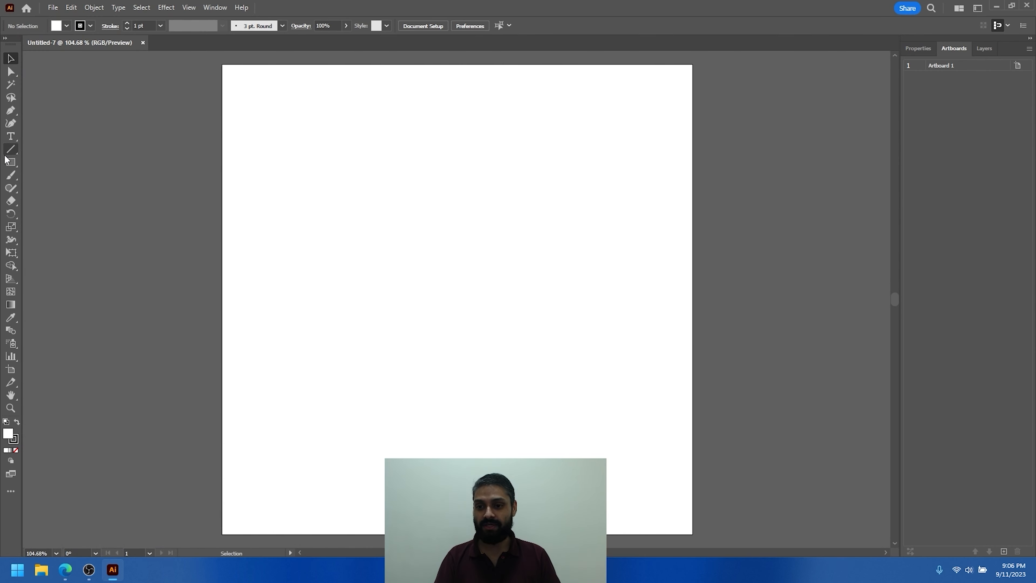
- Draw a rectangle about 84 x 85 mm in the artboard's upper-left area and fill it with red
left_click(10, 162)
left_click_drag(239, 83, 504, 349)
left_click(66, 26)
left_click(81, 45)
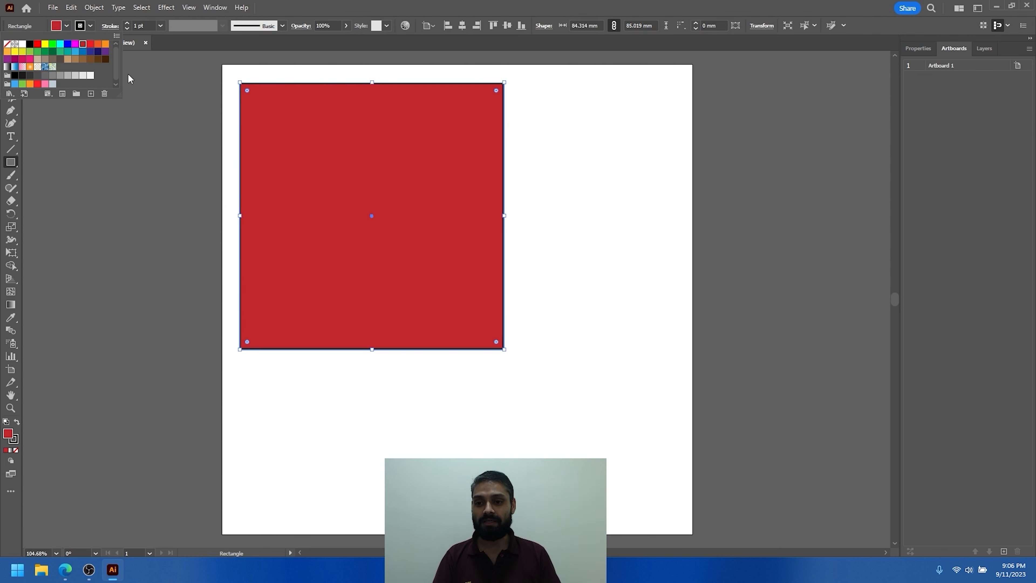
- Add the text "asdklflsakjdfl", enlarge it to about 23 pt and place it beside the upper part of the red rectangle
left_click(17, 139)
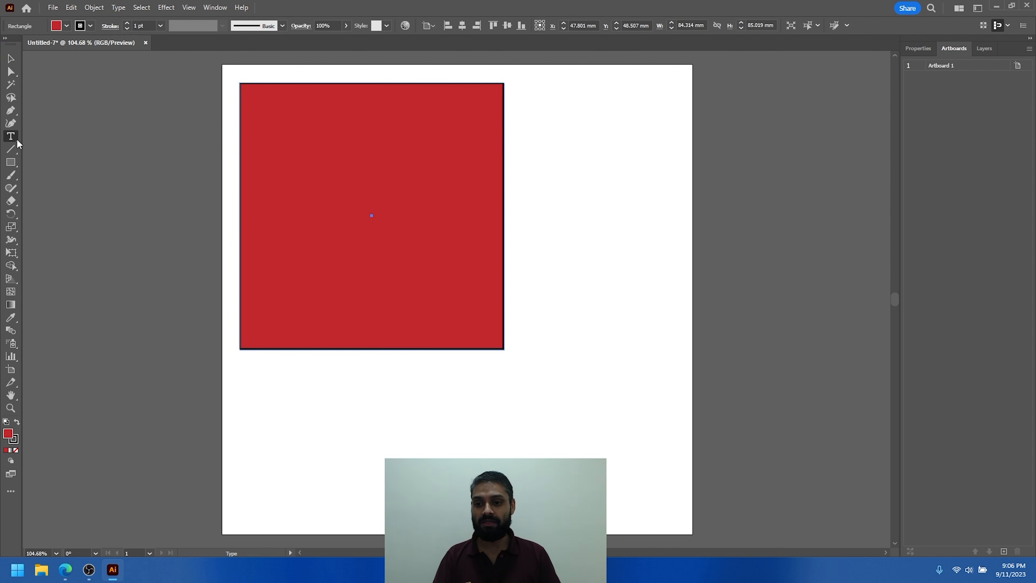
left_click(371, 454)
type("asdklflsakjdfl")
key("Escape")
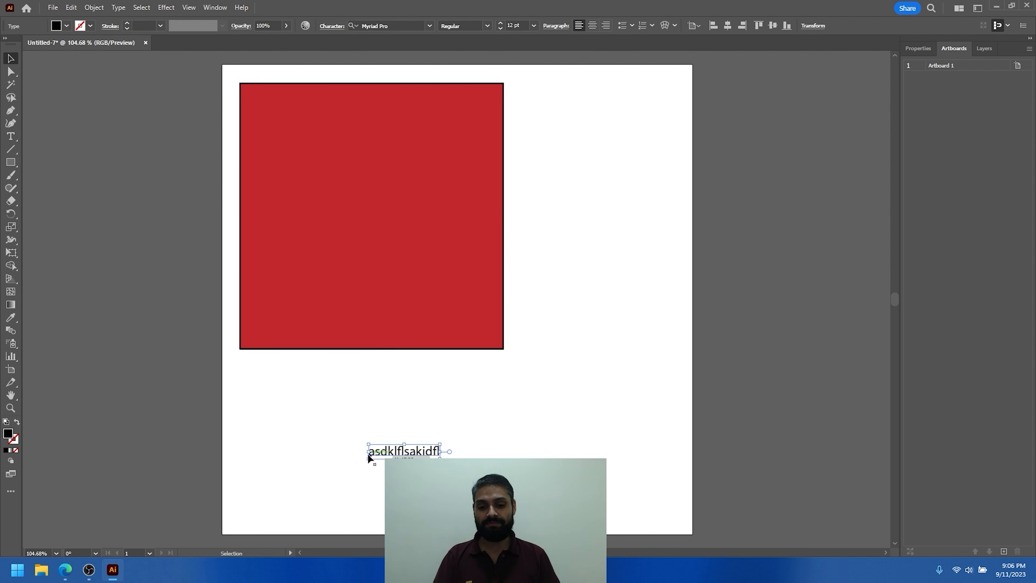
left_click_drag(440, 444, 634, 145)
- Shrink the red rectangle to about 65 x 66 mm and move it down the artboard
left_click(501, 241)
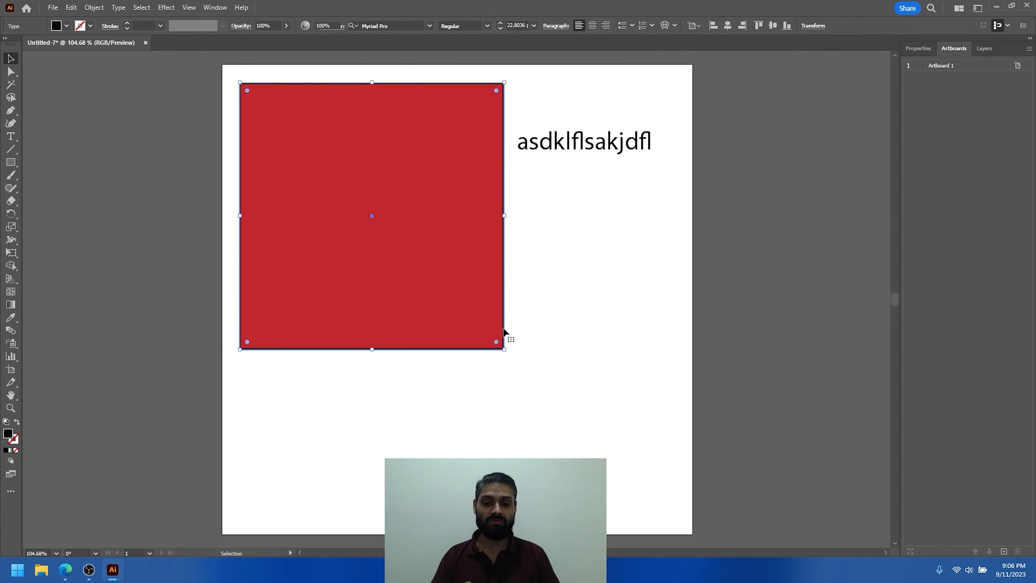
left_click_drag(504, 349, 444, 288)
left_click_drag(369, 201, 377, 280)
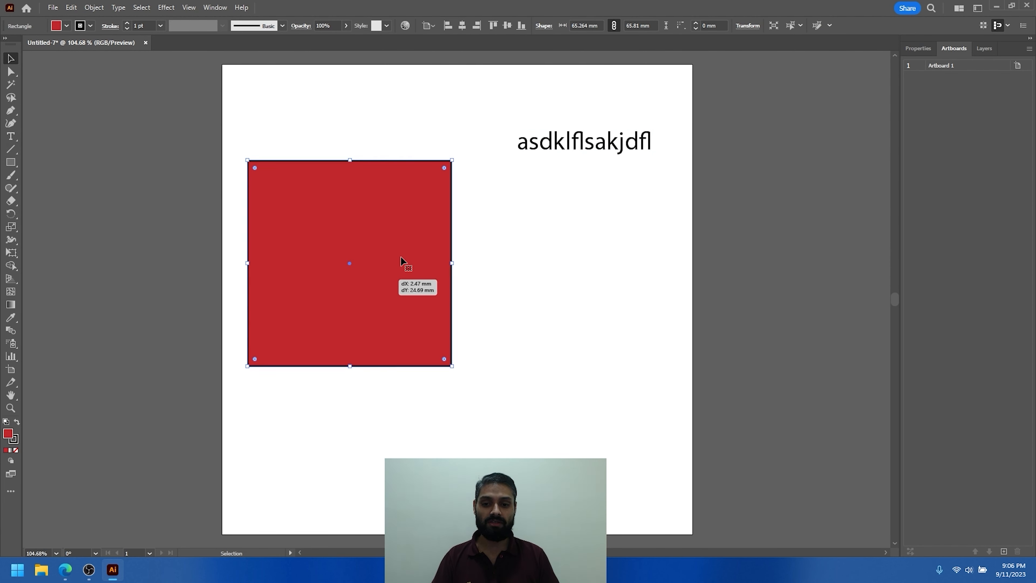
- Turn the text into a heading of about 32 pt beside the red rectangle, with a smaller copy directly beneath it
left_click_drag(573, 147, 731, 147)
left_click(515, 254)
key("ctrl+space")
left_click(586, 221)
left_click_drag(644, 202, 645, 268, "alt")
left_click_drag(730, 310, 567, 289, "shift")
- Add an area text box of Lorem ipsum placeholder text below the smaller text line and set its font size to 9 pt
key("space")
left_click_drag(585, 331, 498, 266)
key("ctrl+space")
left_click_drag(497, 266, 574, 359)
left_click(10, 136)
key("Escape")
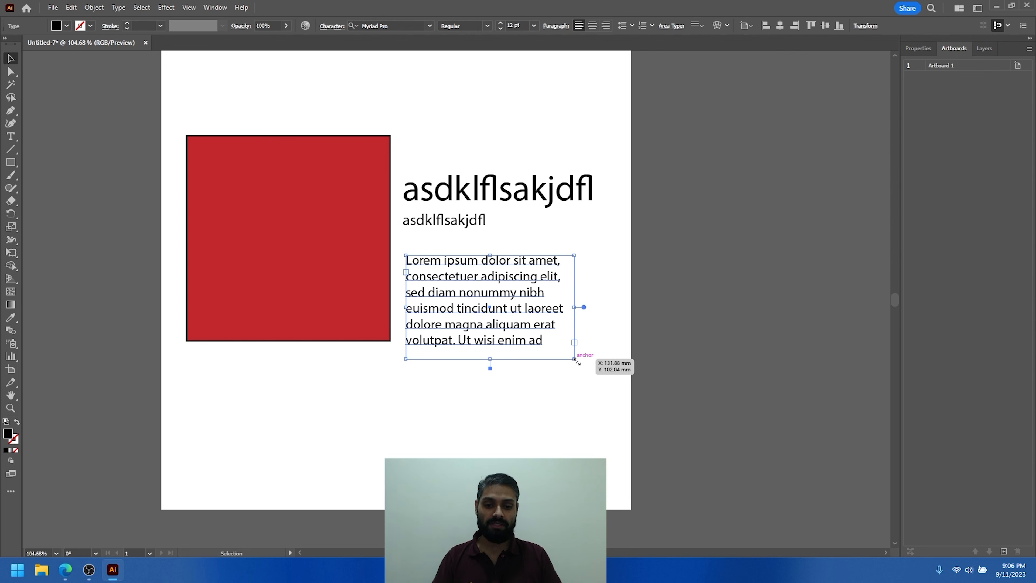
left_click(500, 29)
left_click(500, 29)
left_click(500, 29)
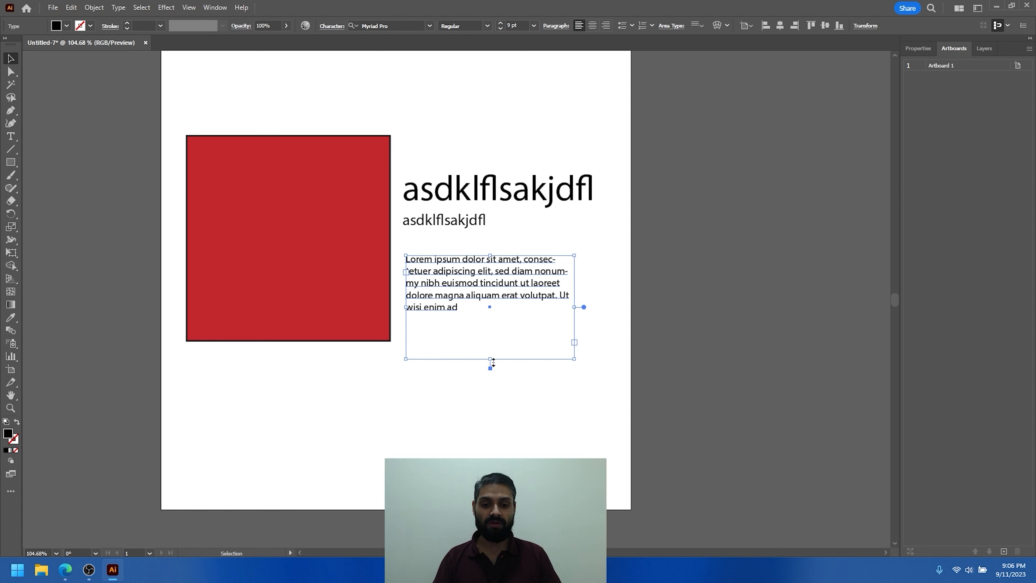
- Move the red rectangle and all the text together down toward the middle of the artboard
left_click(532, 363)
scroll(532, 367, "down", 2)
left_click_drag(508, 401, 330, 184)
left_click_drag(353, 285, 360, 326)
left_click(405, 194)
scroll(446, 306, "down", 2)
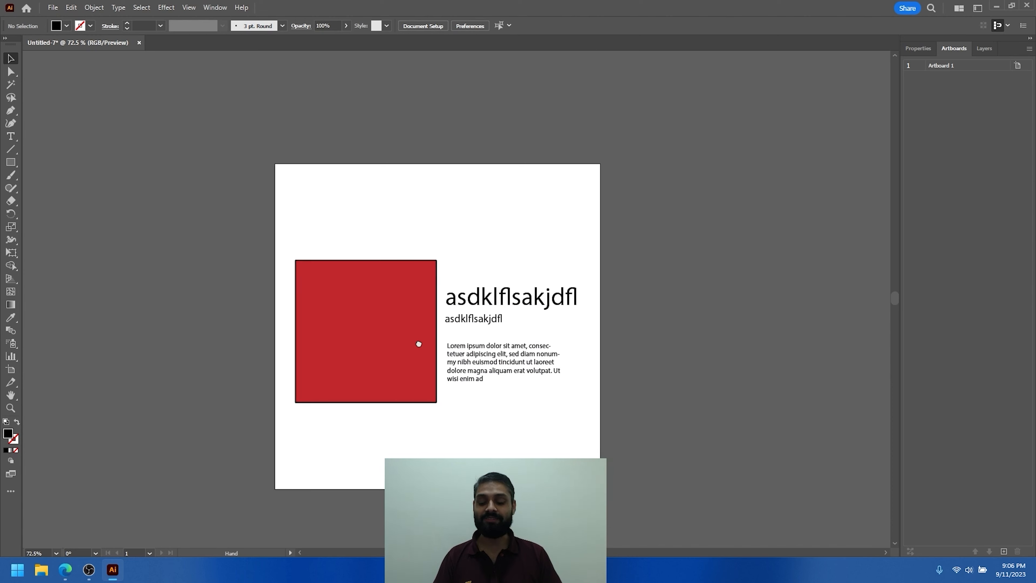
scroll(419, 343, "up", 2)
scroll(400, 305, "up", 1)
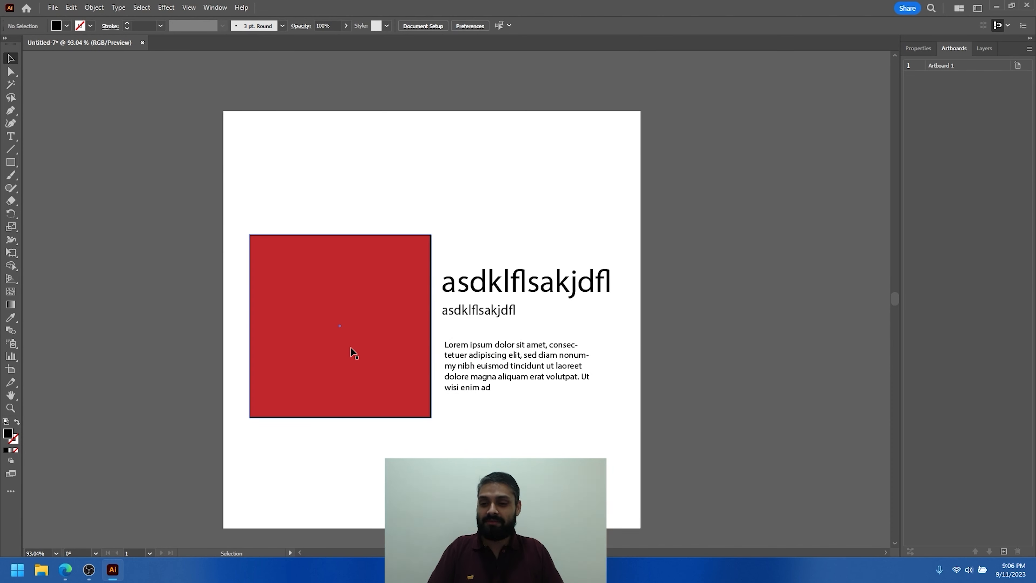
- Save the document on the Desktop as an Adobe Illustrator file named "Awesome Design"
left_click(53, 8)
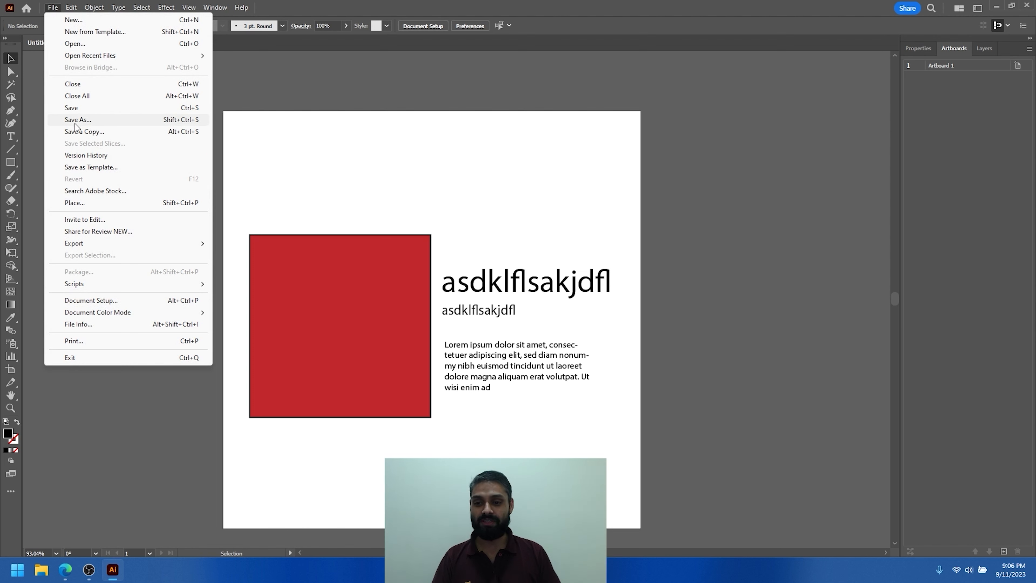
left_click(75, 109)
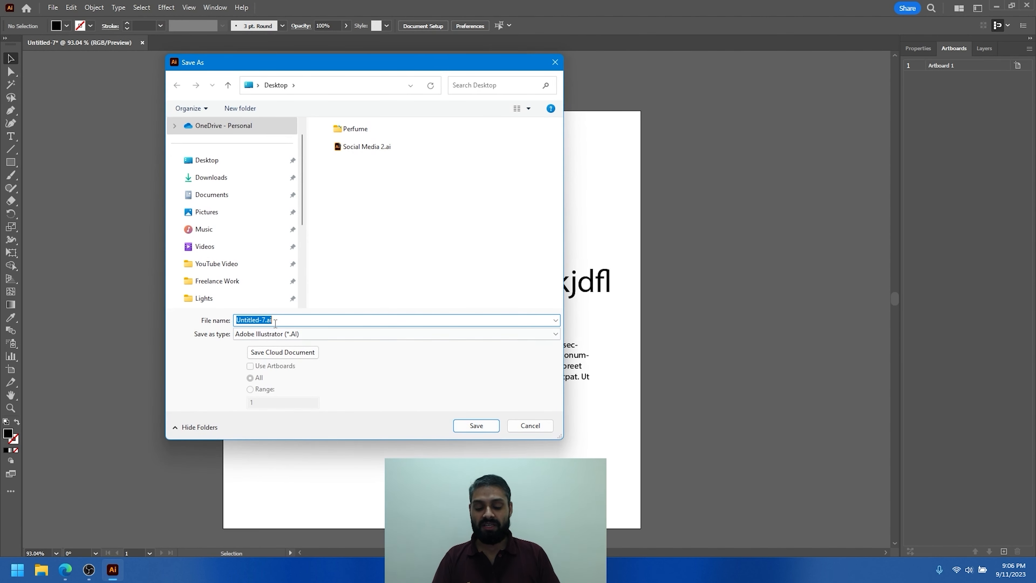
type("A")
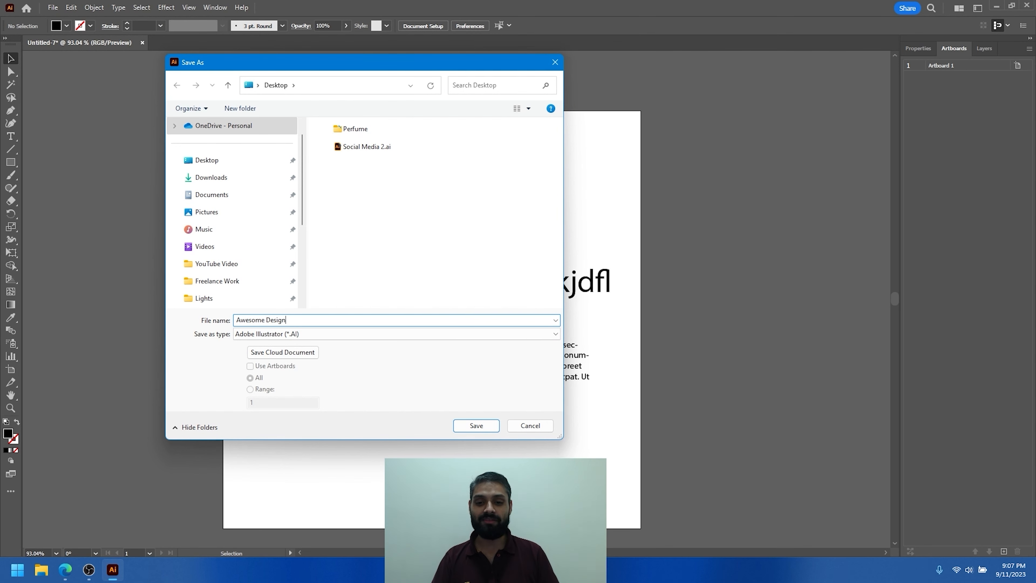
type("wesome Design")
key("Return")
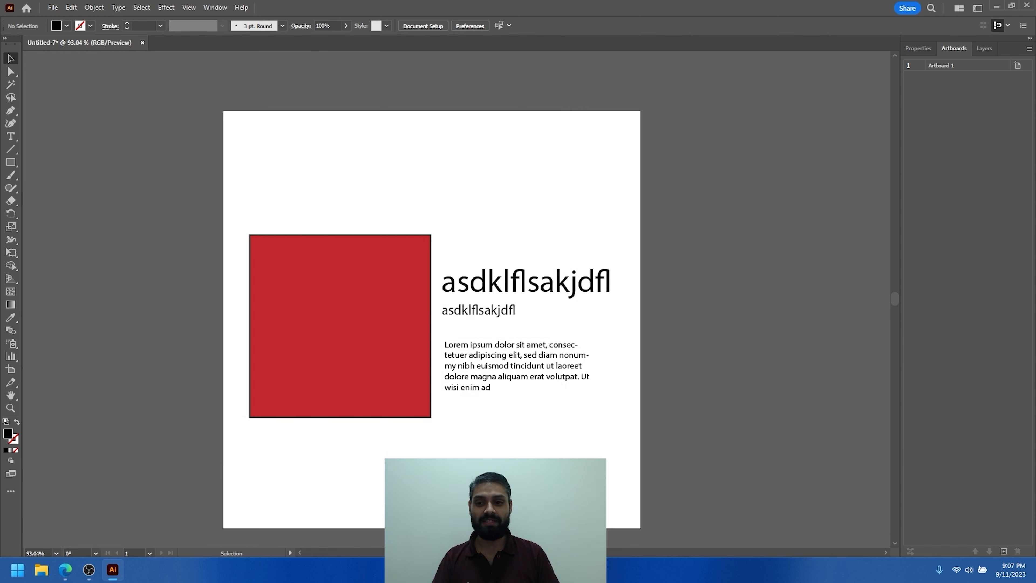
key("Return")
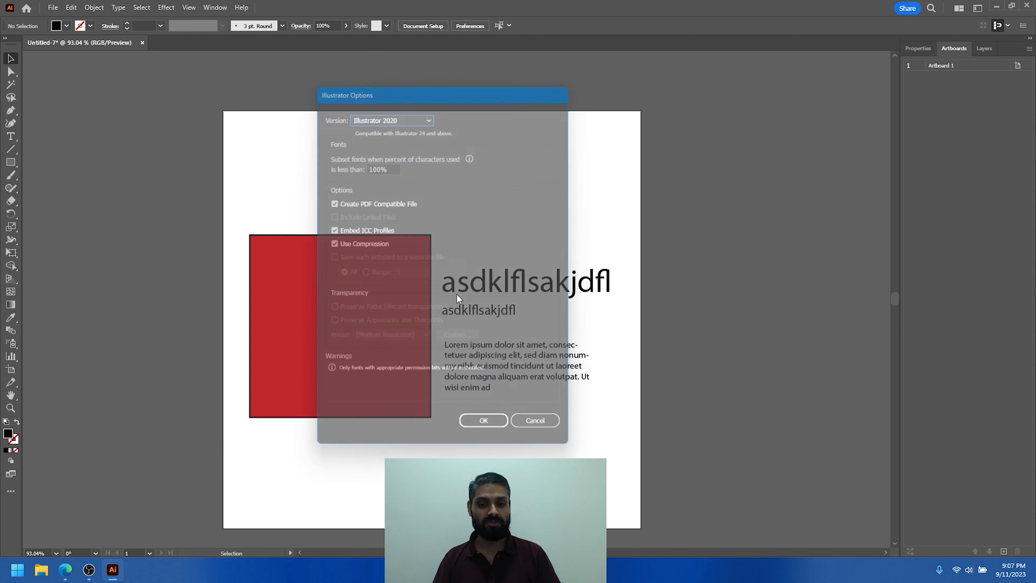
right_click(457, 295)
left_click(355, 177)
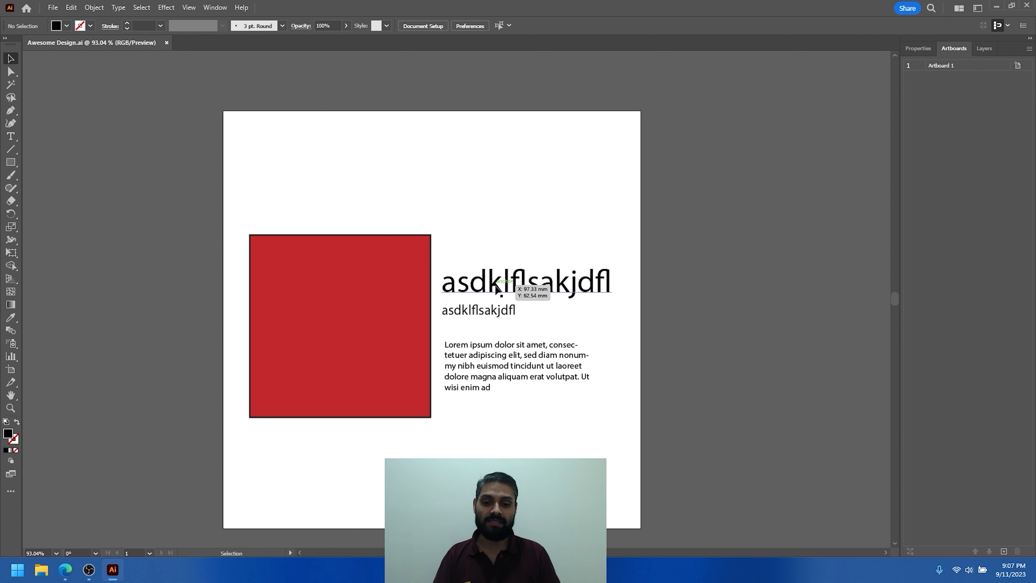
- Replace the large heading beside the red rectangle with the text "dowieruwieu"
left_click(510, 285)
double_click(498, 281)
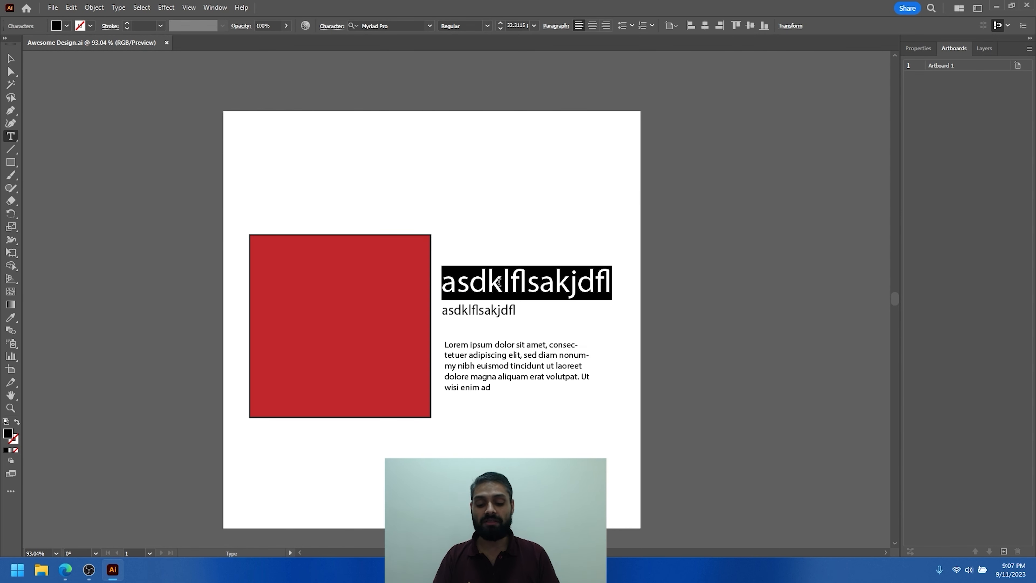
type("dowieruwieurow")
key("BackSpace")
key("BackSpace")
key("BackSpace")
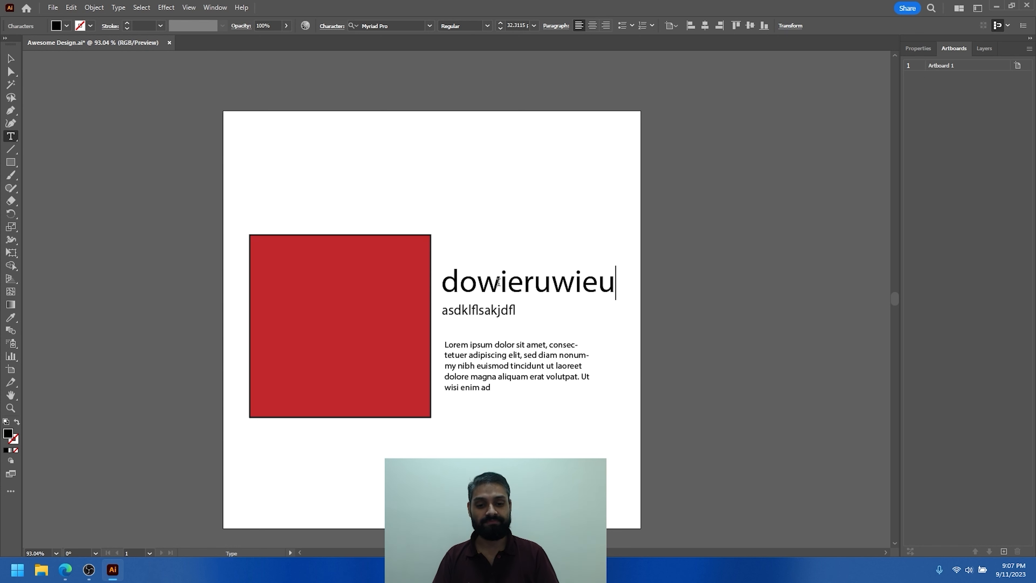
- Replace the smaller text line with "slkdfjlskf" and the Lorem ipsum paragraph with "sdkfjslkdfjlskdjflksf"
double_click(496, 310)
type("slkdfjlskf")
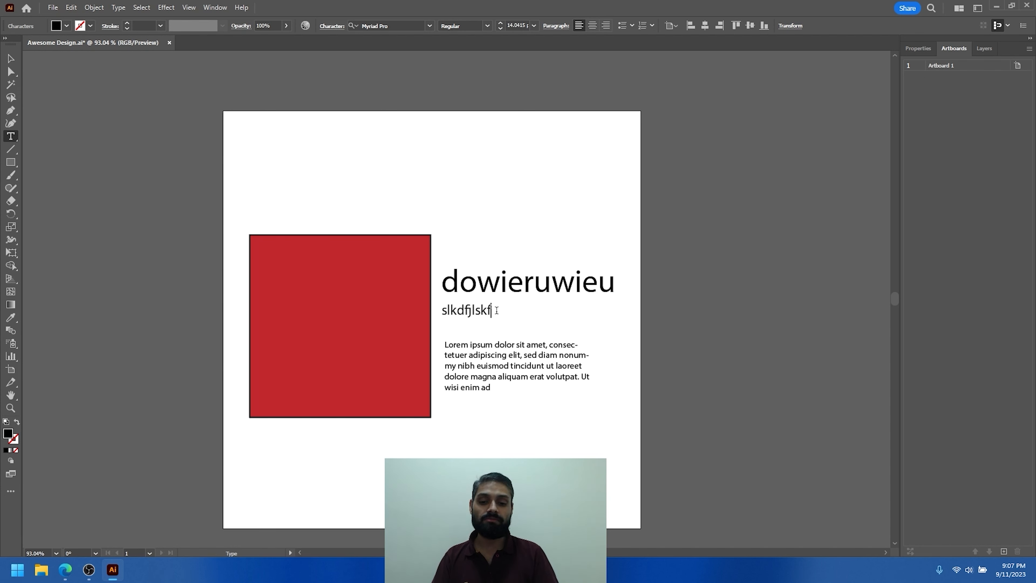
triple_click(468, 357)
type("sdkfjslkdfjlskdjflks")
- Change the red rectangle's fill to dark blue and deselect it
left_click(10, 58)
left_click(328, 305)
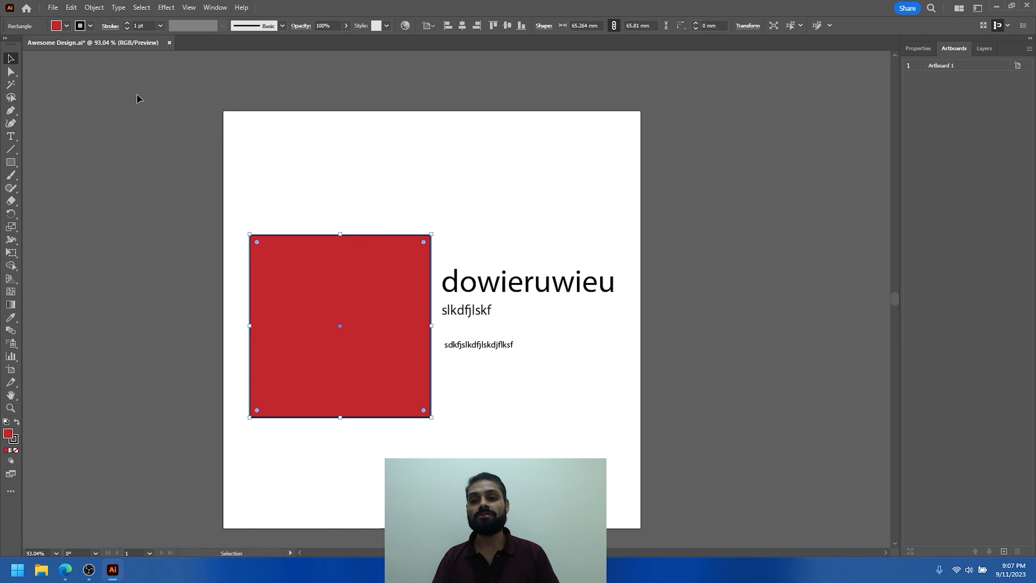
left_click(66, 26)
left_click(98, 51)
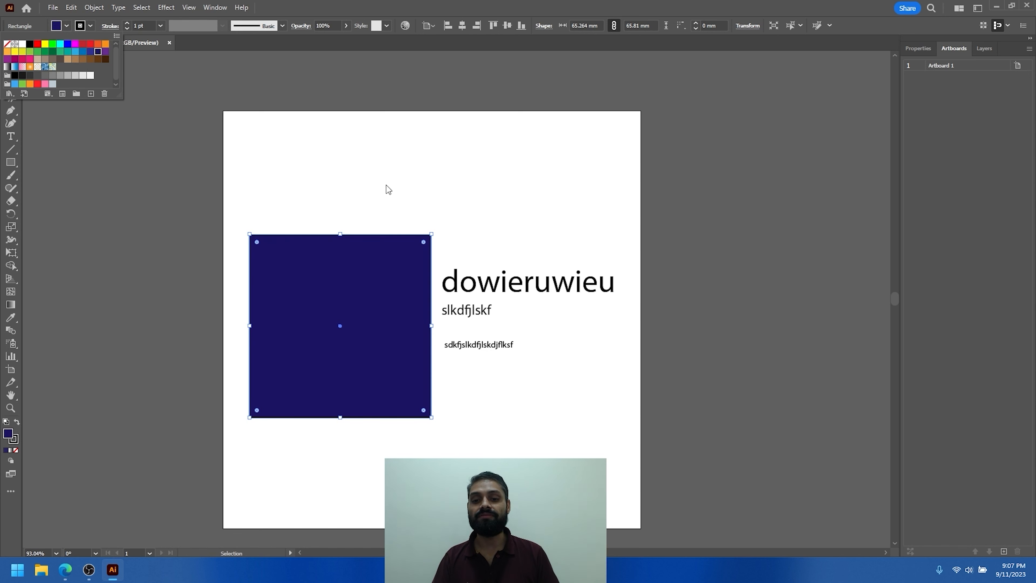
left_click(388, 189)
left_click(554, 179)
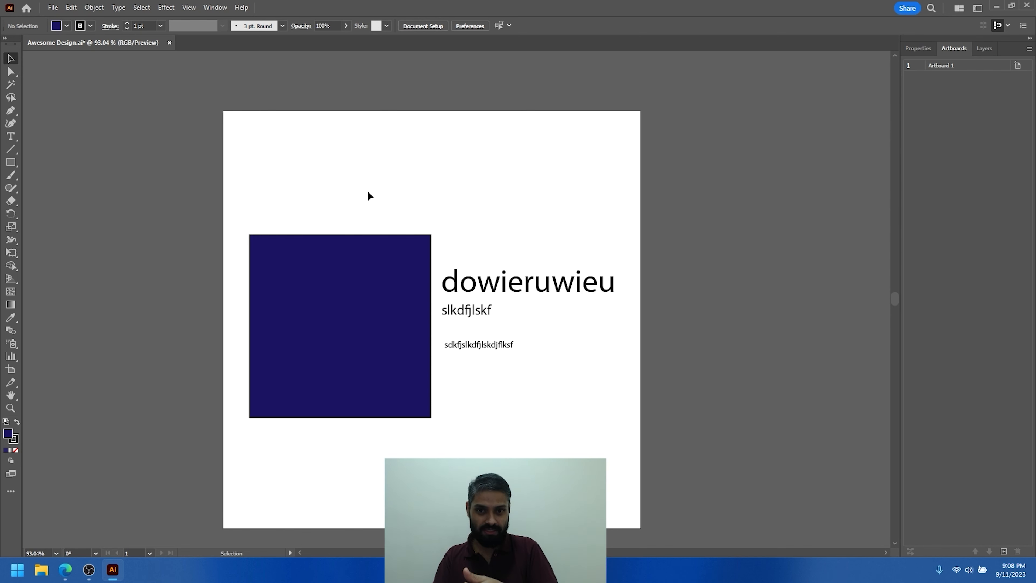
- Revert the document to its last saved version, discarding the text and fill changes
left_click(53, 7)
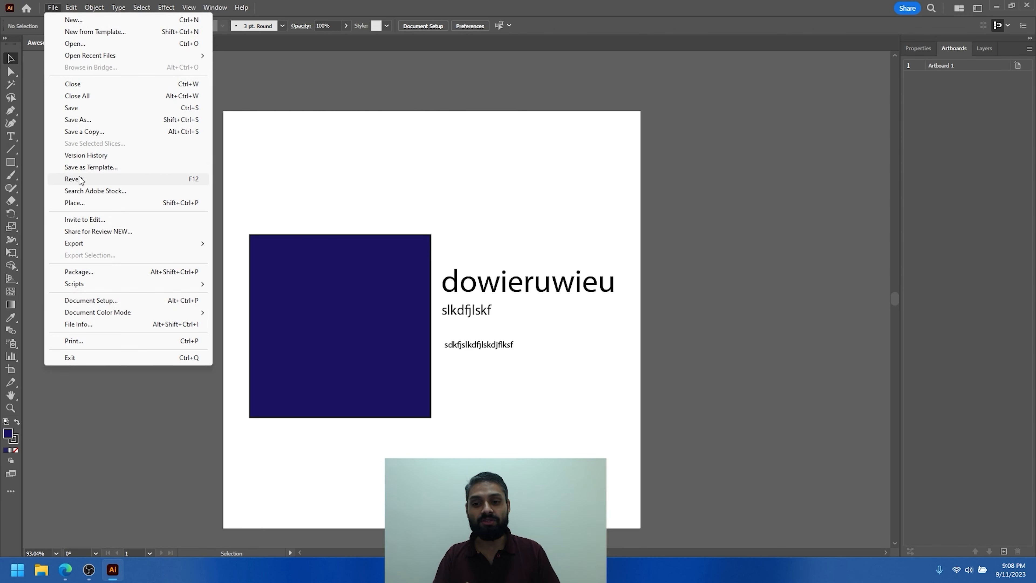
left_click(132, 179)
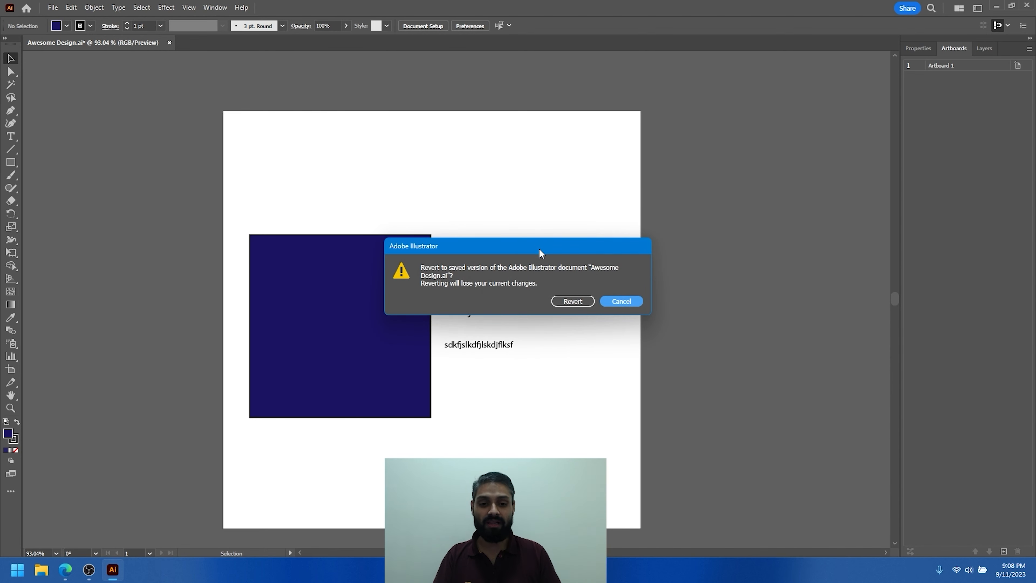
left_click(576, 302)
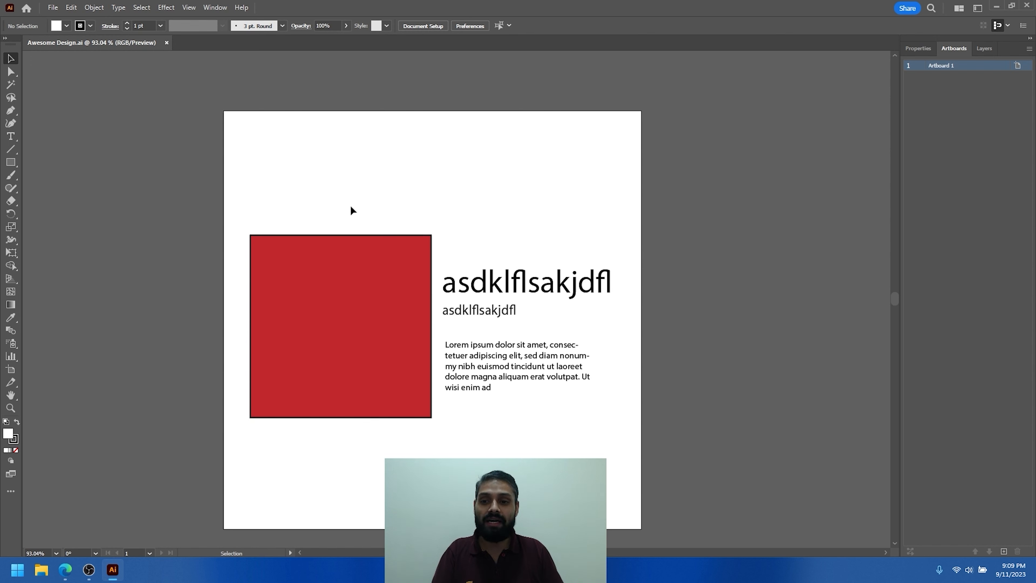
- Place "Screenshot 2023-07-30 135258.png" as a linked image about 55 by 46 mm and centre it on the red rectangle
key("alt+f")
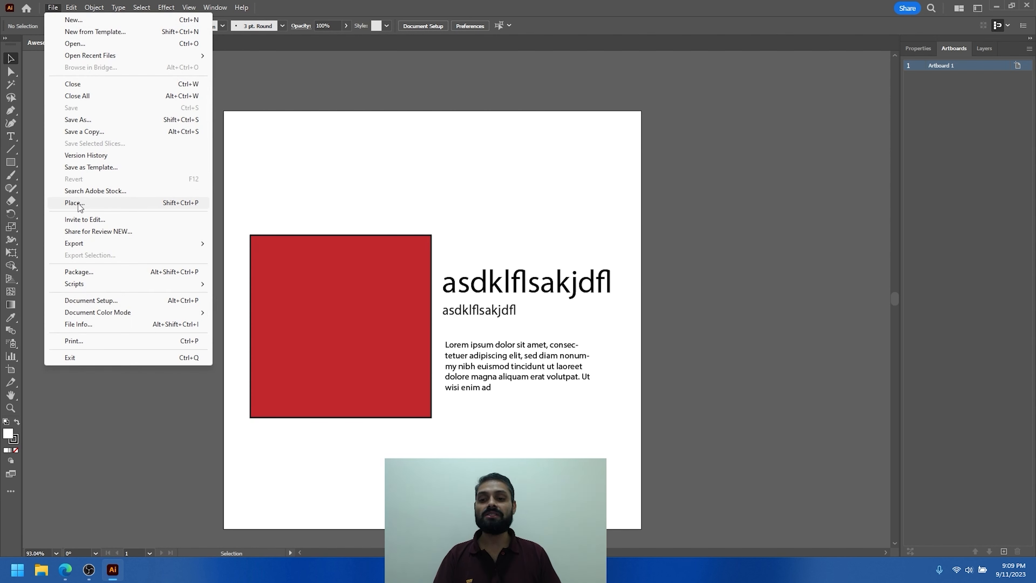
left_click(252, 141)
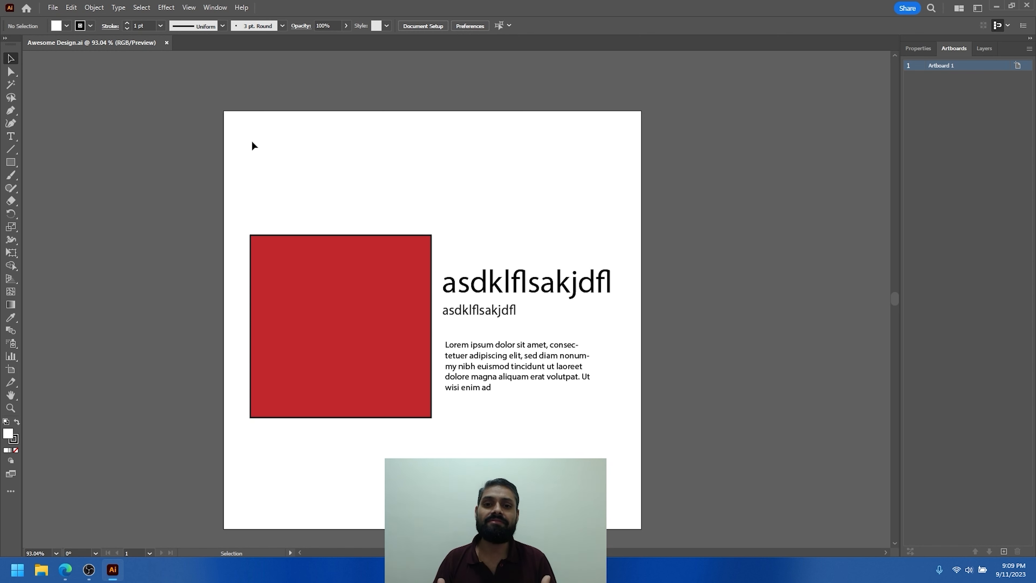
left_click(53, 7)
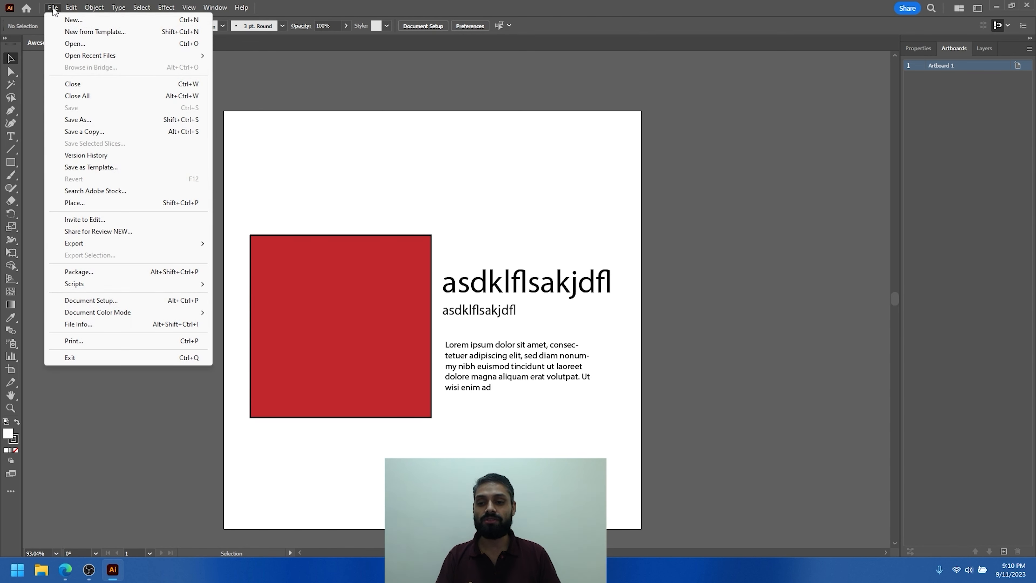
left_click(82, 205)
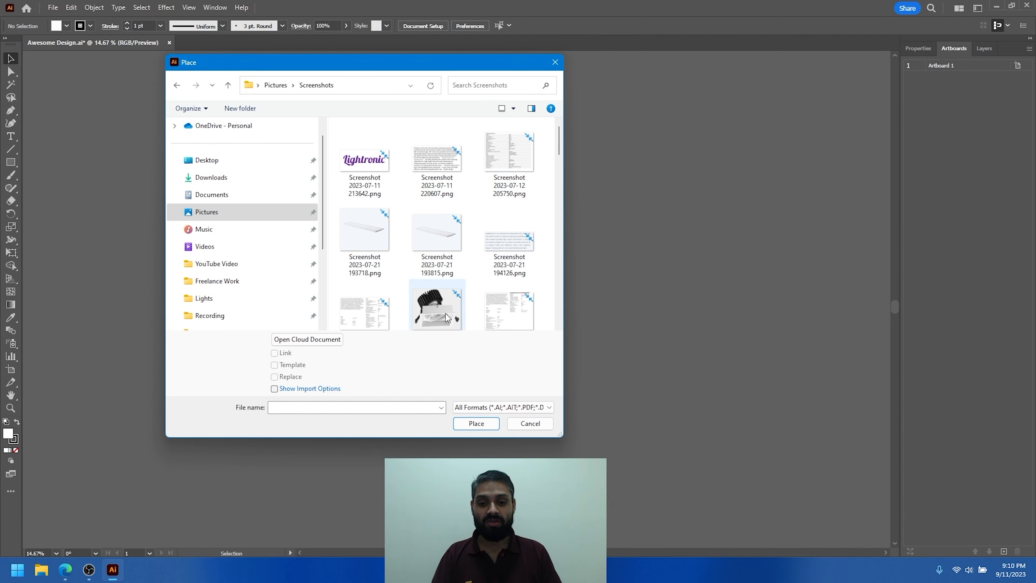
left_click(448, 317)
left_click(476, 423)
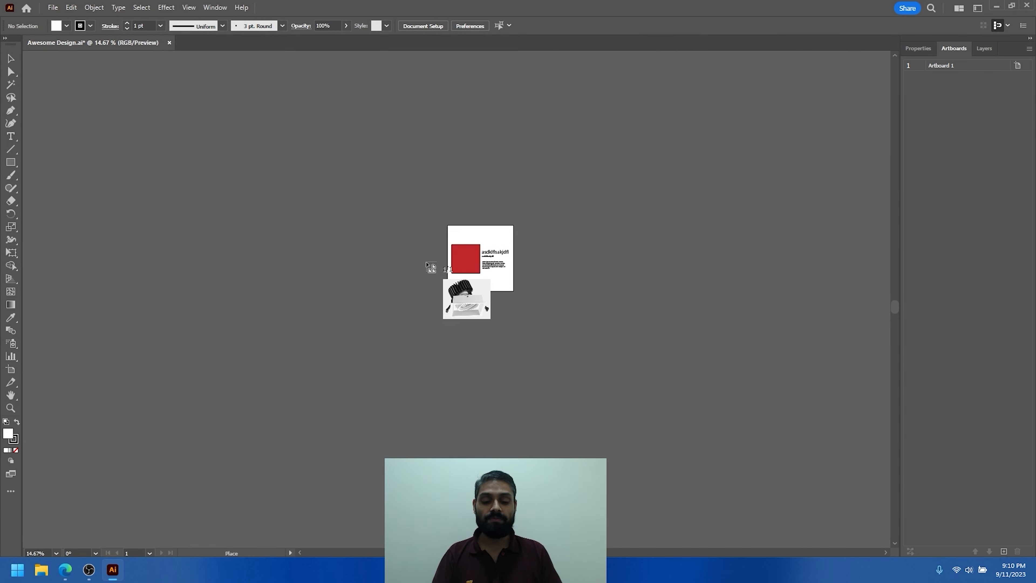
key("ctrl+0")
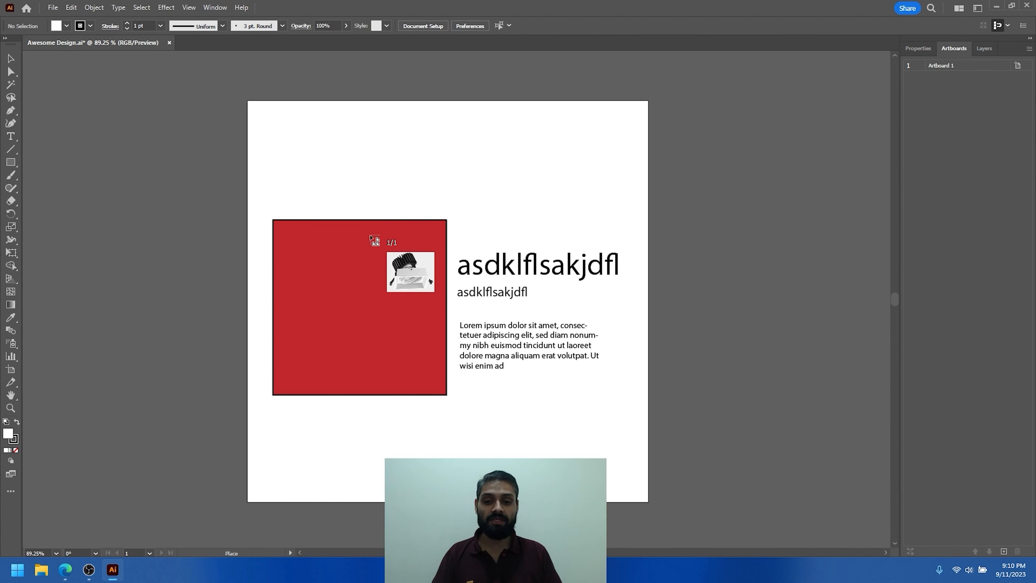
left_click_drag(283, 232, 434, 423)
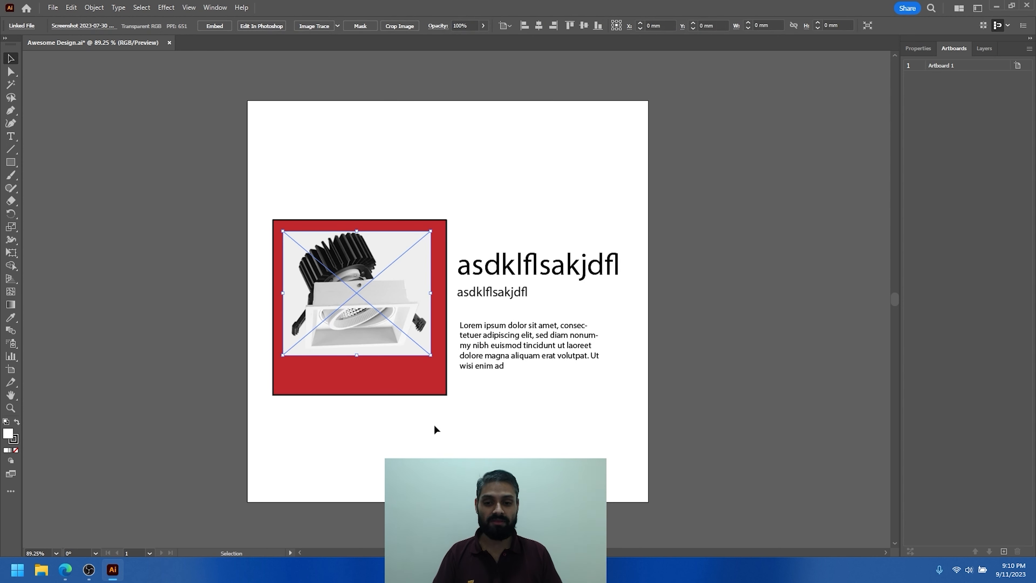
left_click_drag(384, 313, 439, 314)
key("ctrl+space")
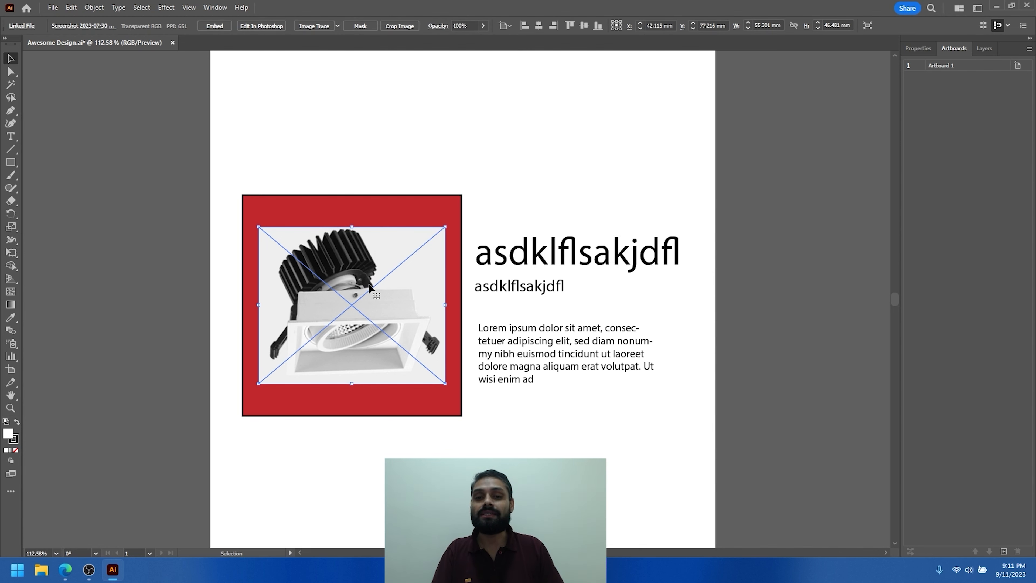
- Duplicate the linked lamp image and position the copy below the paragraph near the artboard's lower right corner
left_click(281, 310, "shift")
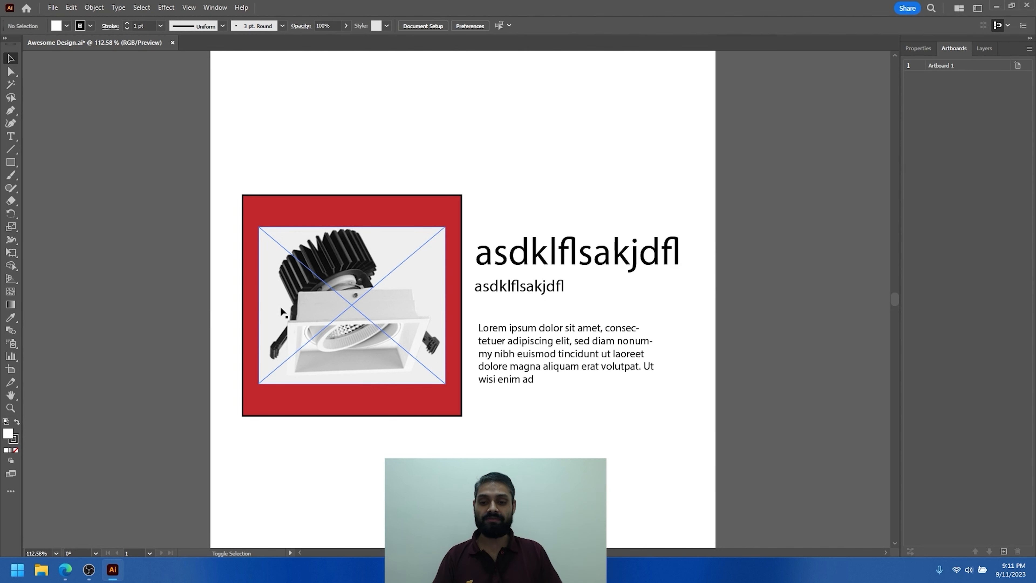
left_click(378, 300)
left_click_drag(370, 290, 106, 289)
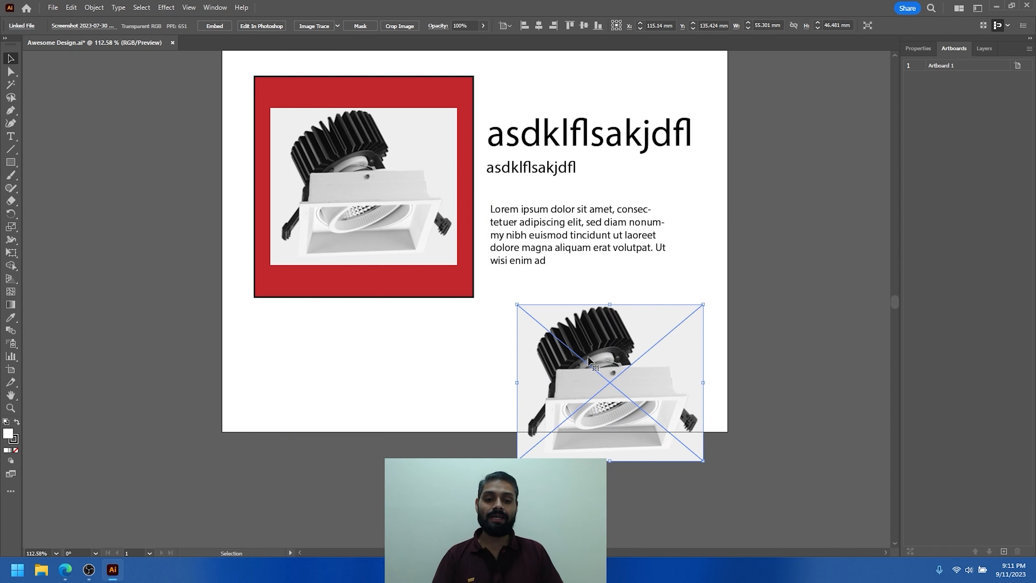
left_click_drag(613, 359, 614, 346)
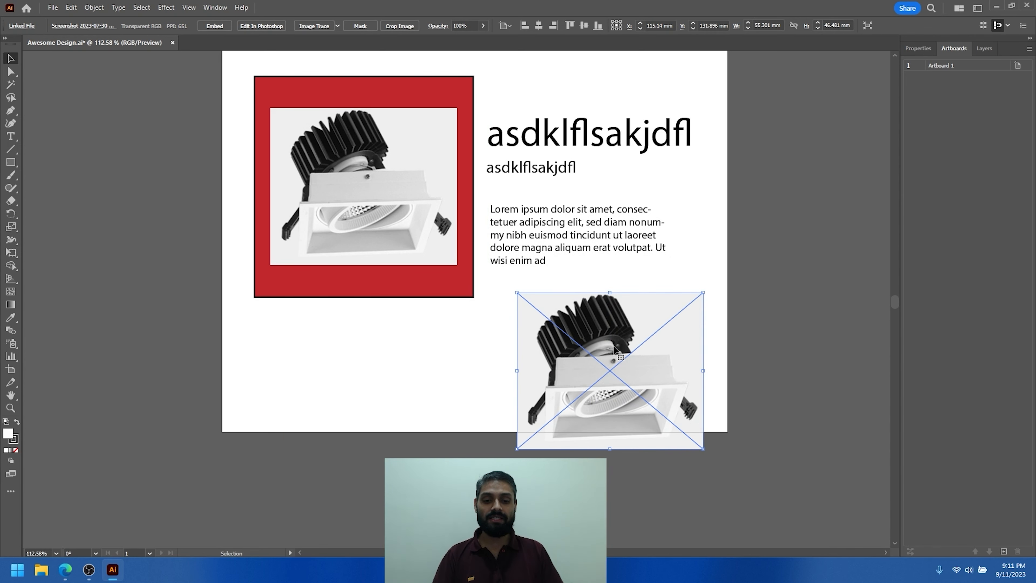
- Embed the lower lamp image in the document and move it up to fit within the artboard's bottom edge
left_click(351, 199)
left_click(654, 412)
left_click(214, 26)
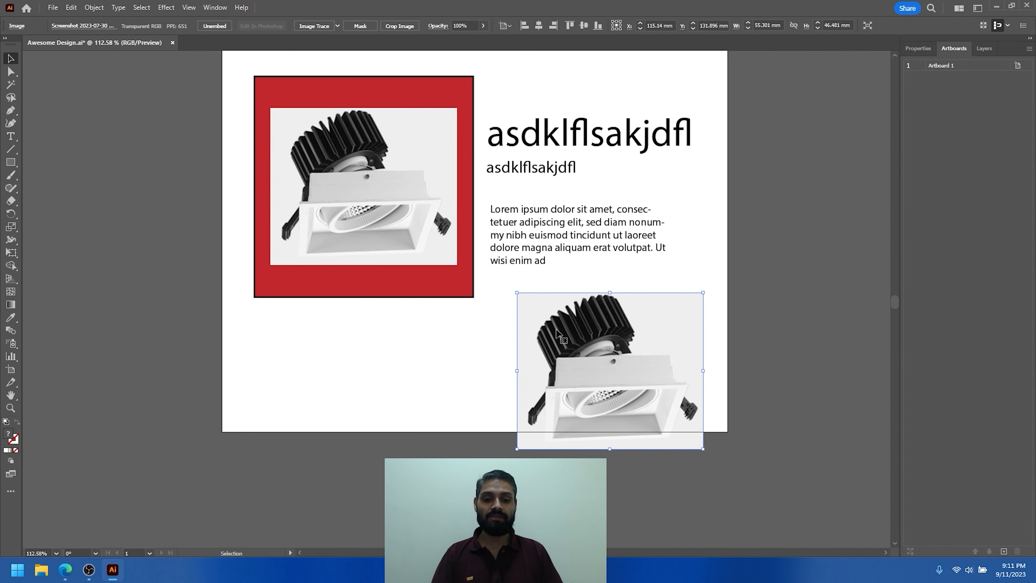
left_click_drag(627, 380, 626, 362)
- Compare the linked lamp image on the red rectangle with the embedded copy by selecting each in turn
left_click(328, 186)
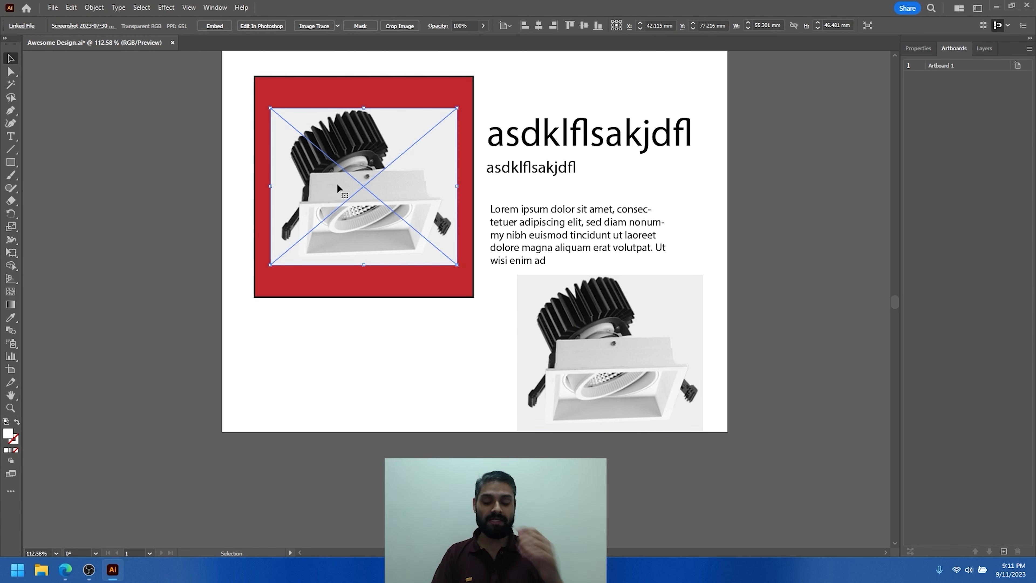
left_click(613, 310)
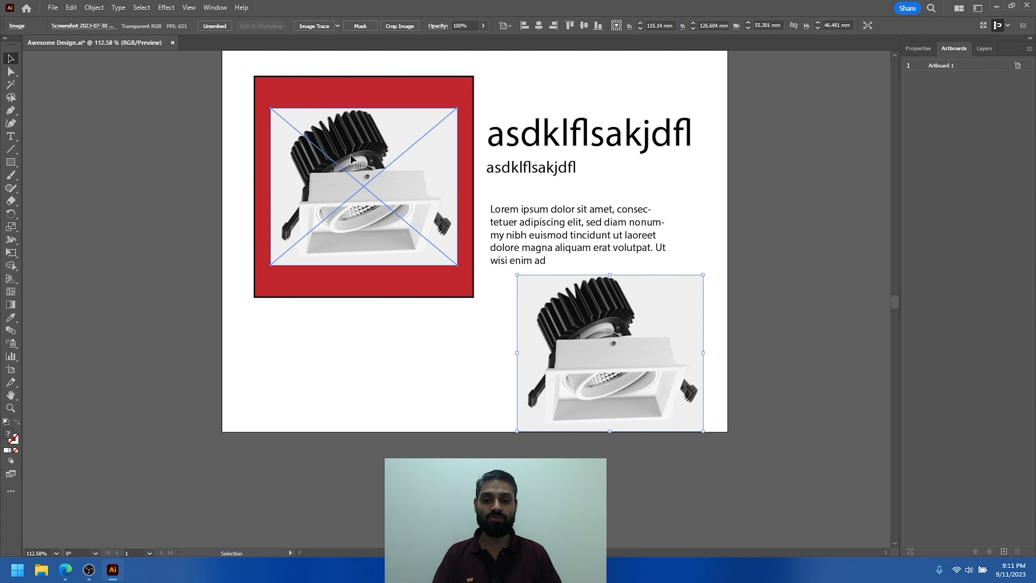
left_click(368, 187)
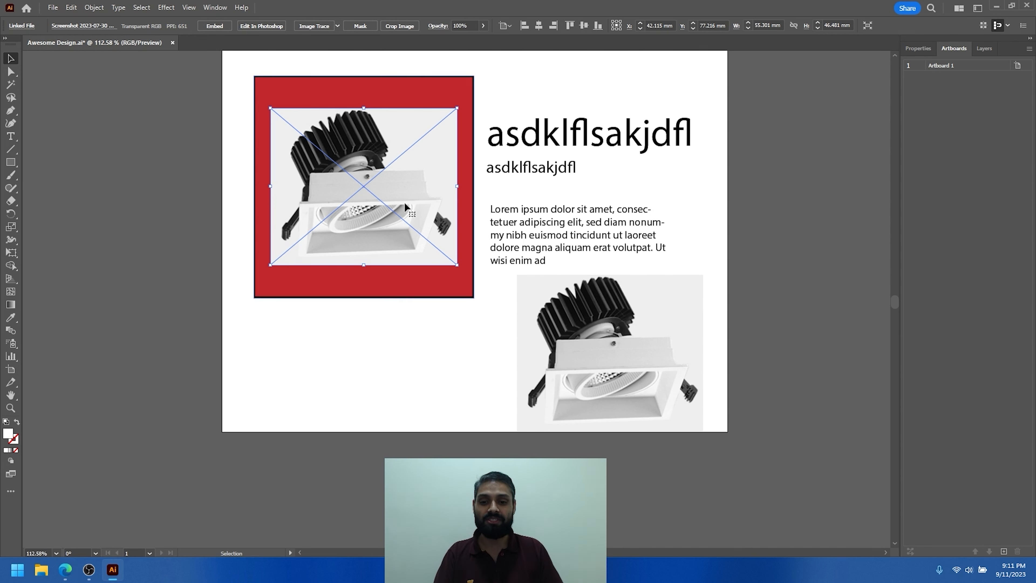
left_click(401, 369)
left_click(373, 192)
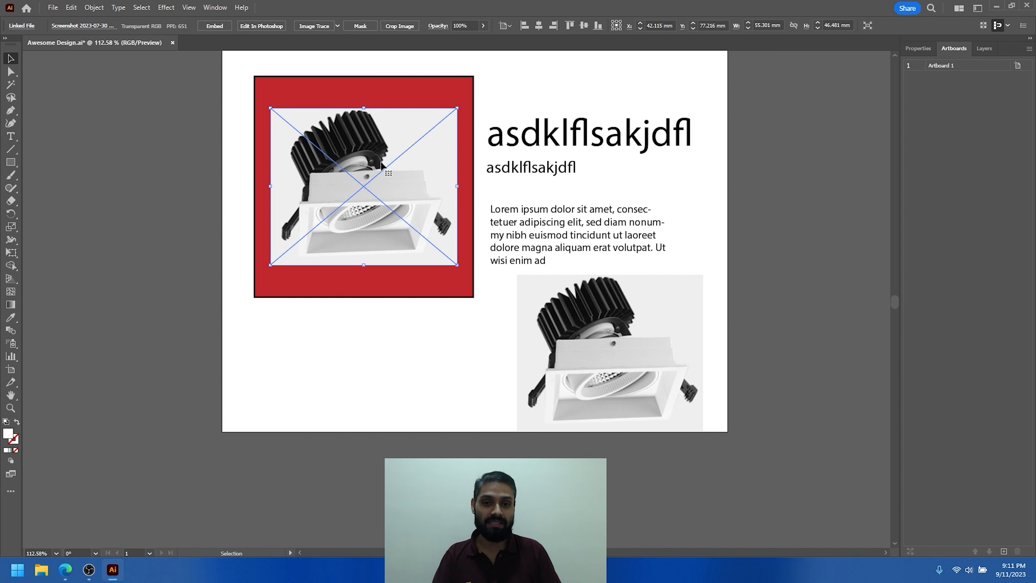
- Shift the linked lamp image slightly up and left on the red rectangle and delete the embedded copy
left_click_drag(385, 171, 342, 154)
left_click_drag(590, 351, 629, 347)
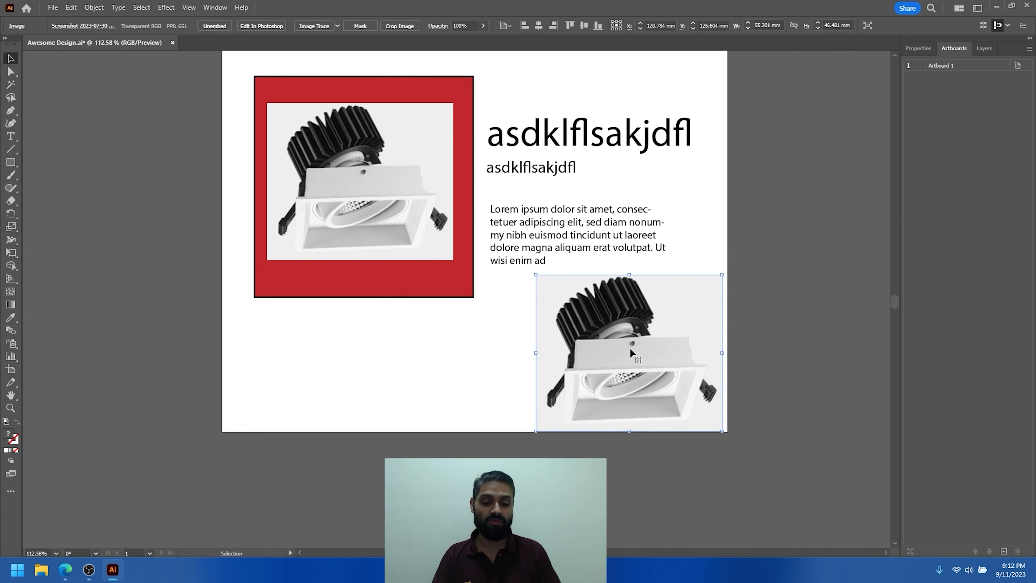
key("Delete")
left_click(393, 215)
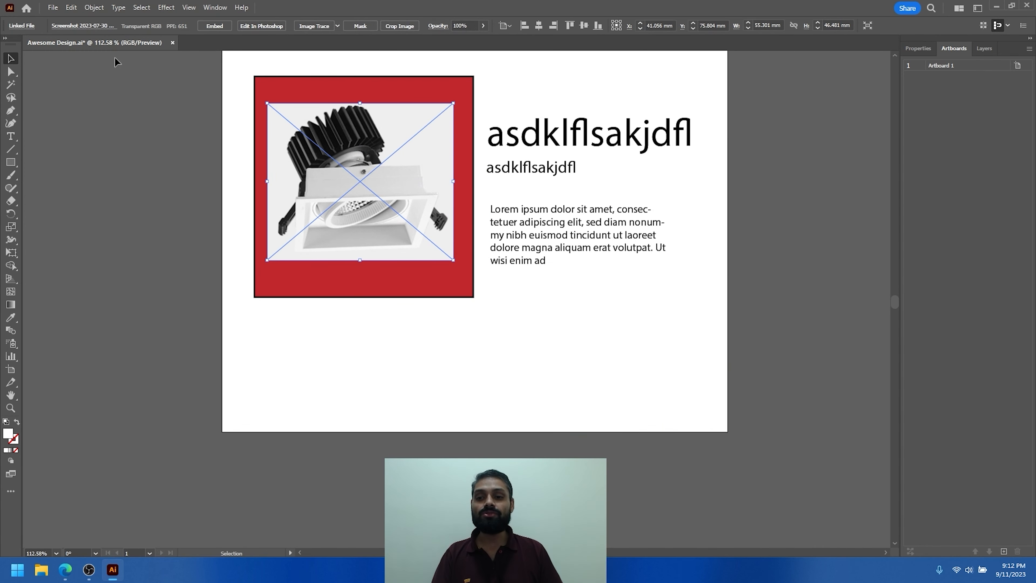
- Place "Screenshot 2023-07-21 193815.png" as a linked image about 47 by 35 mm below the red rectangle
left_click(53, 7)
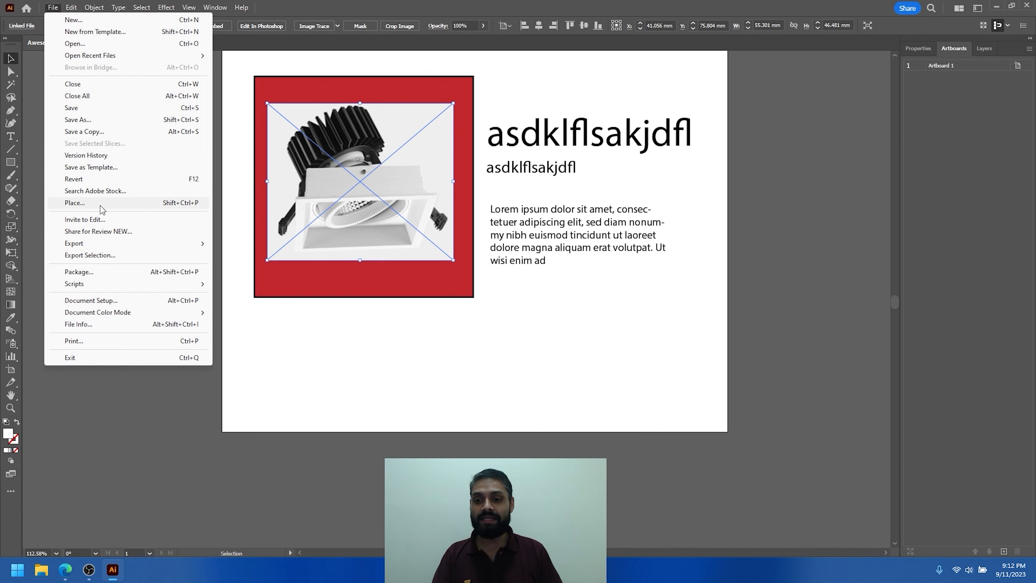
left_click(104, 204)
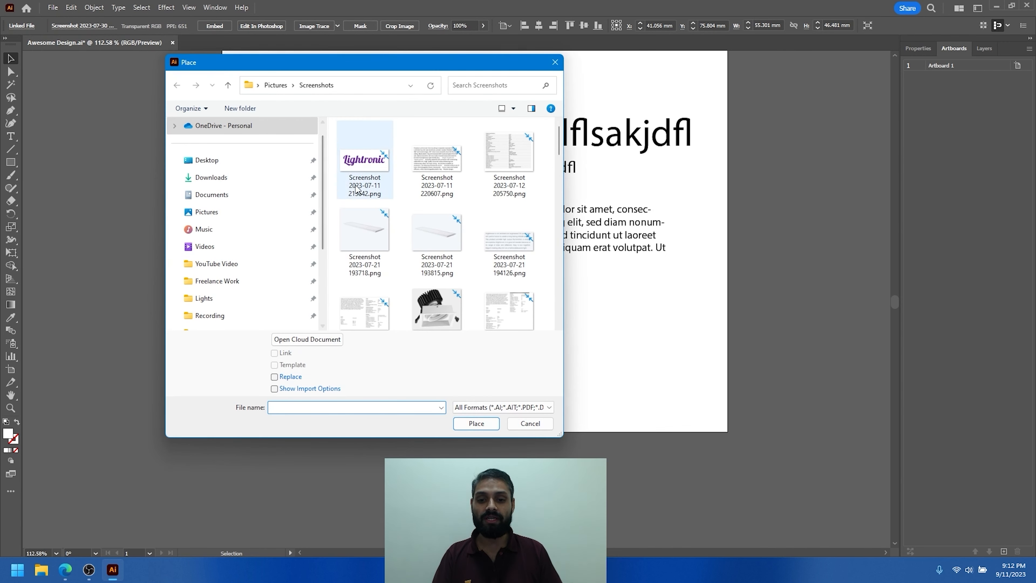
scroll(417, 213, "up", 2)
left_click(437, 151)
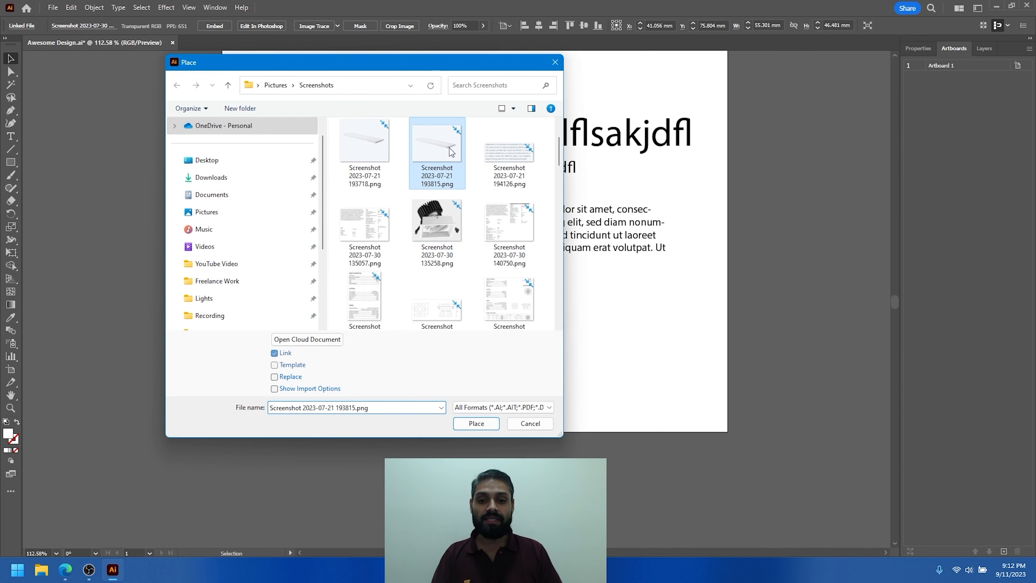
left_click(476, 423)
left_click_drag(285, 318, 561, 434)
left_click_drag(388, 385, 388, 374)
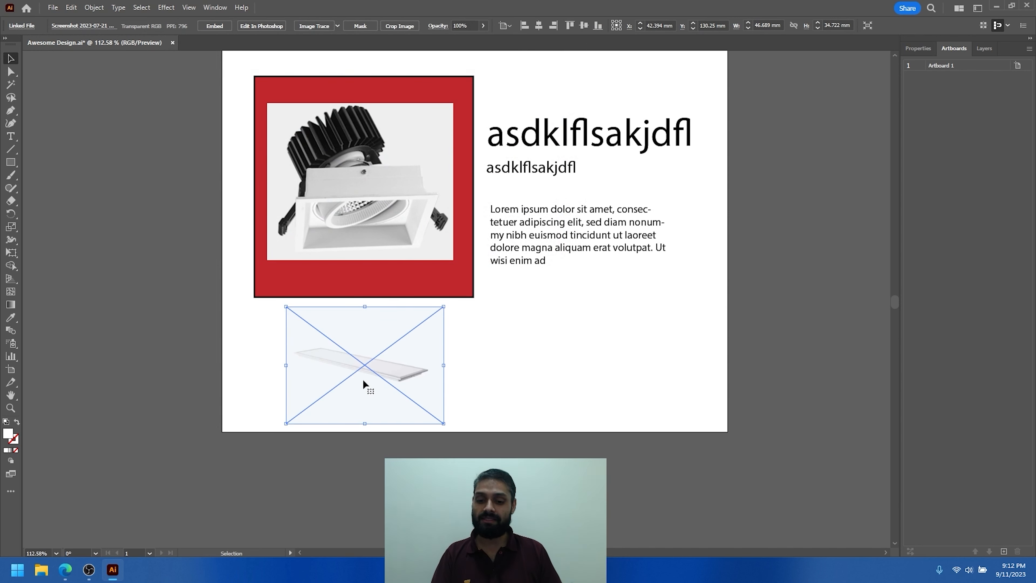